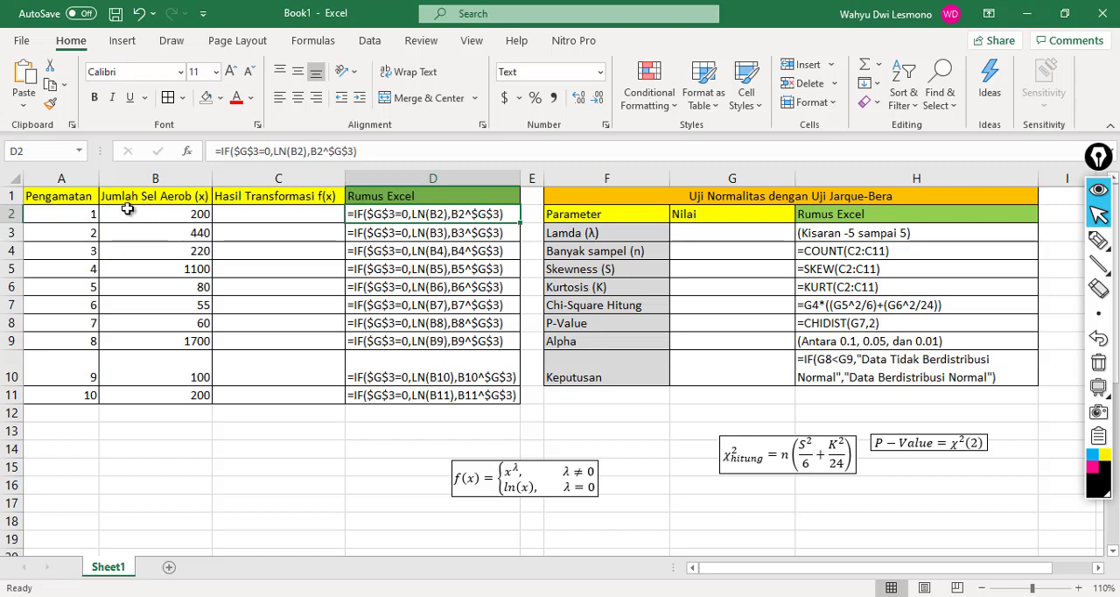
Step: Examine the aerobic cell counts, the transformation column and the parameters of the Jarque-Bera normality test table
click(134, 214)
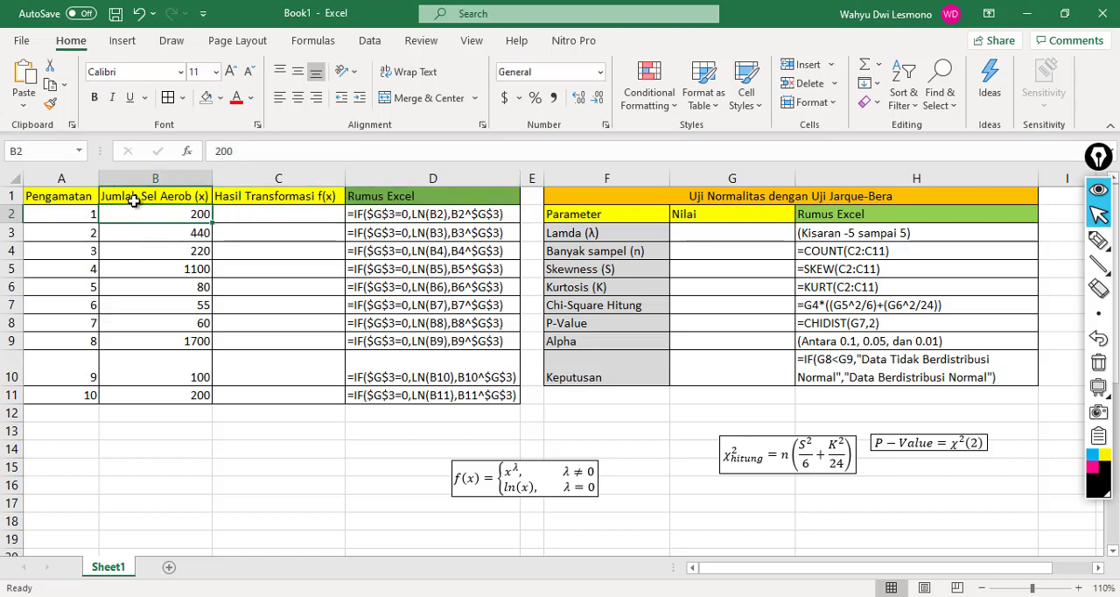
click(163, 231)
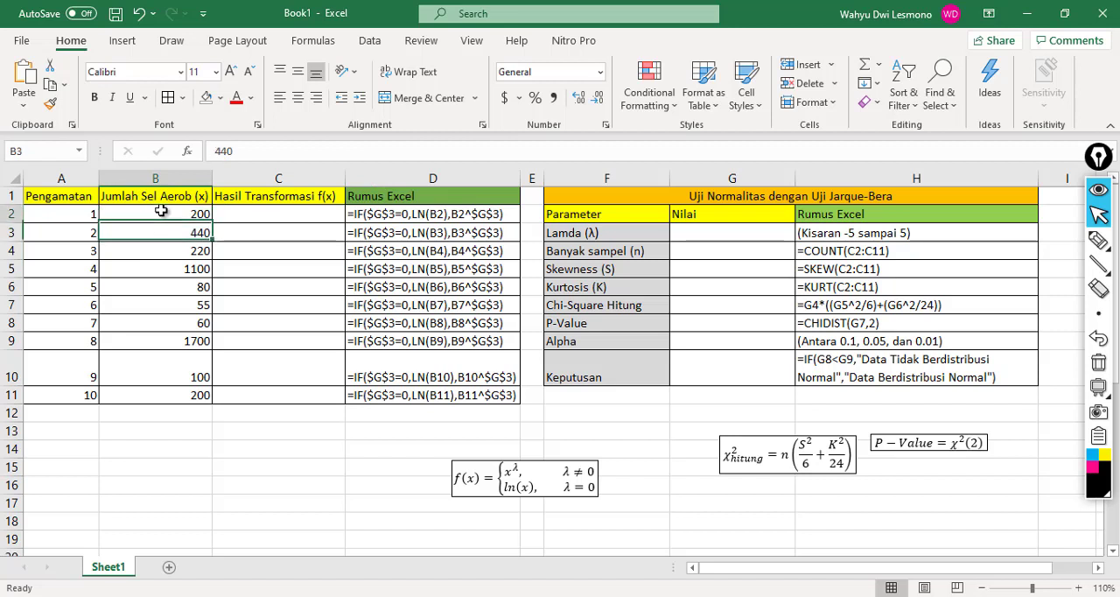
click(162, 215)
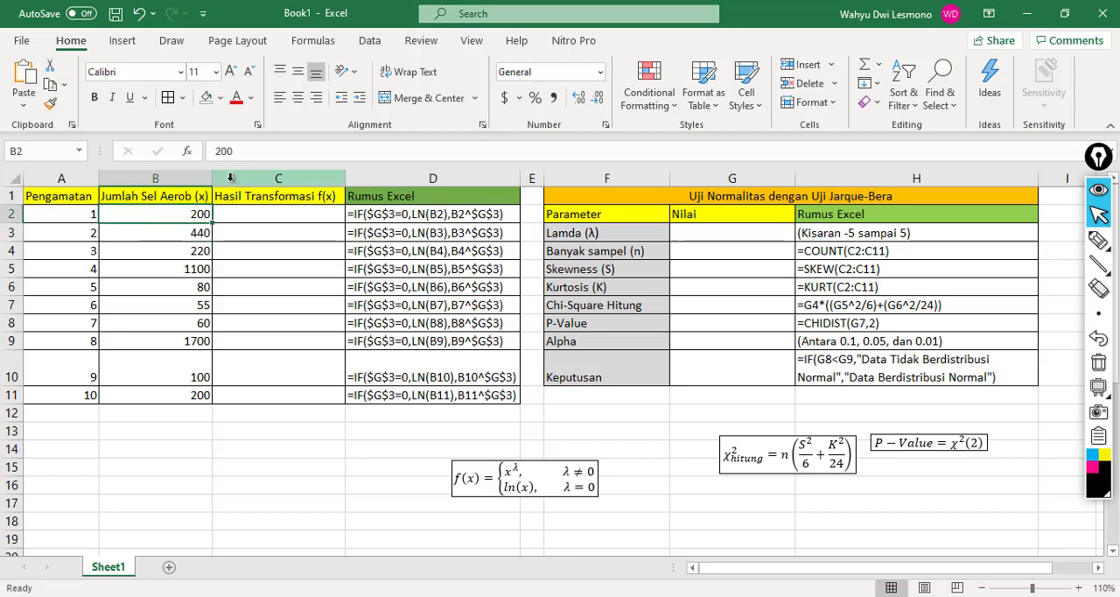
click(175, 249)
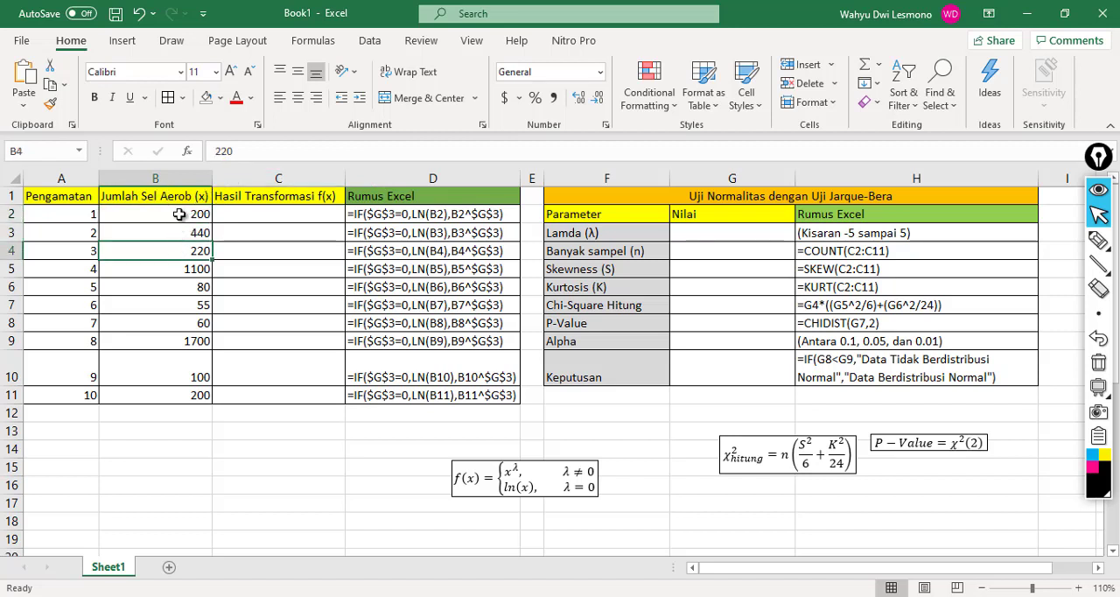
click(178, 215)
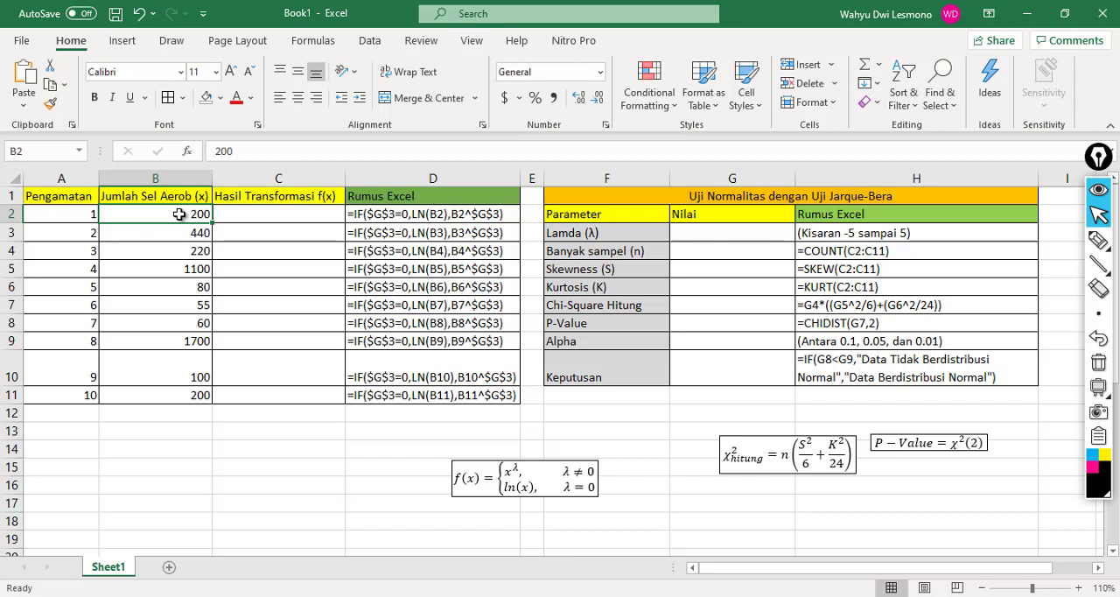
click(190, 232)
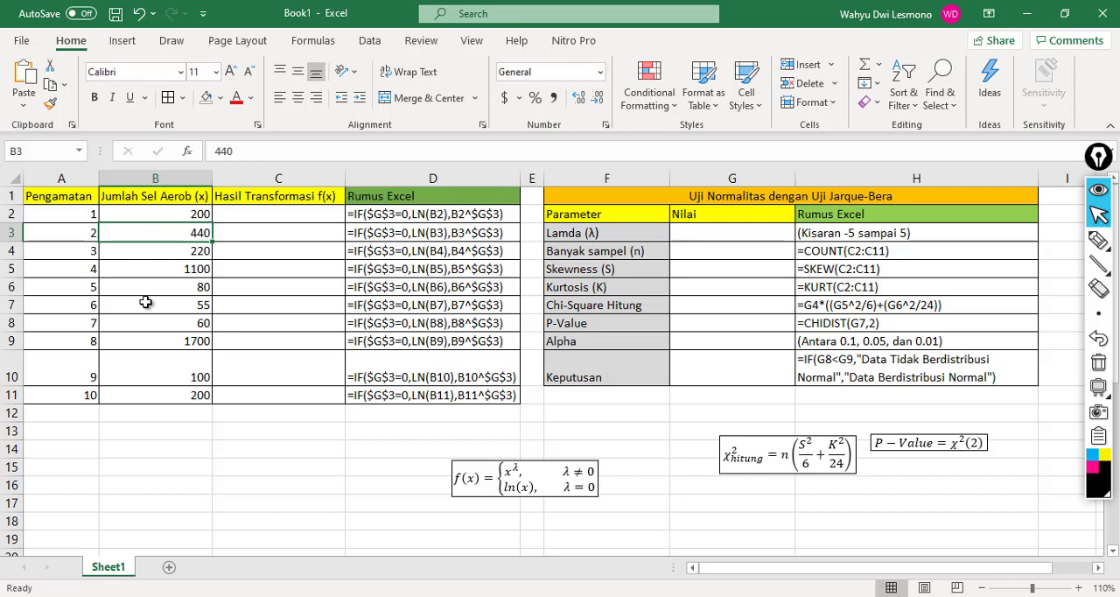
click(162, 220)
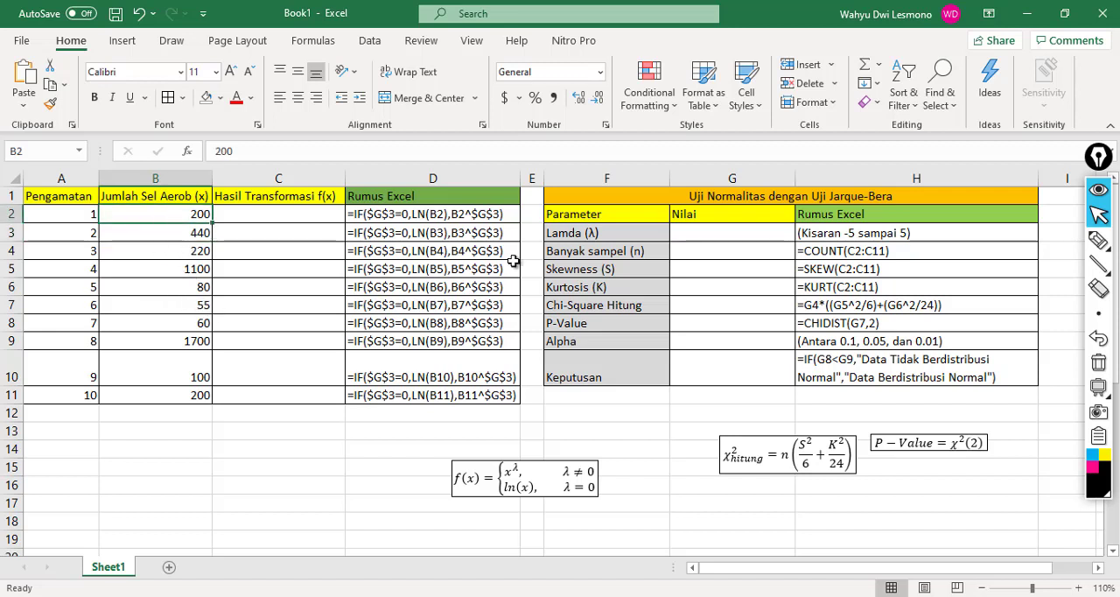
click(284, 213)
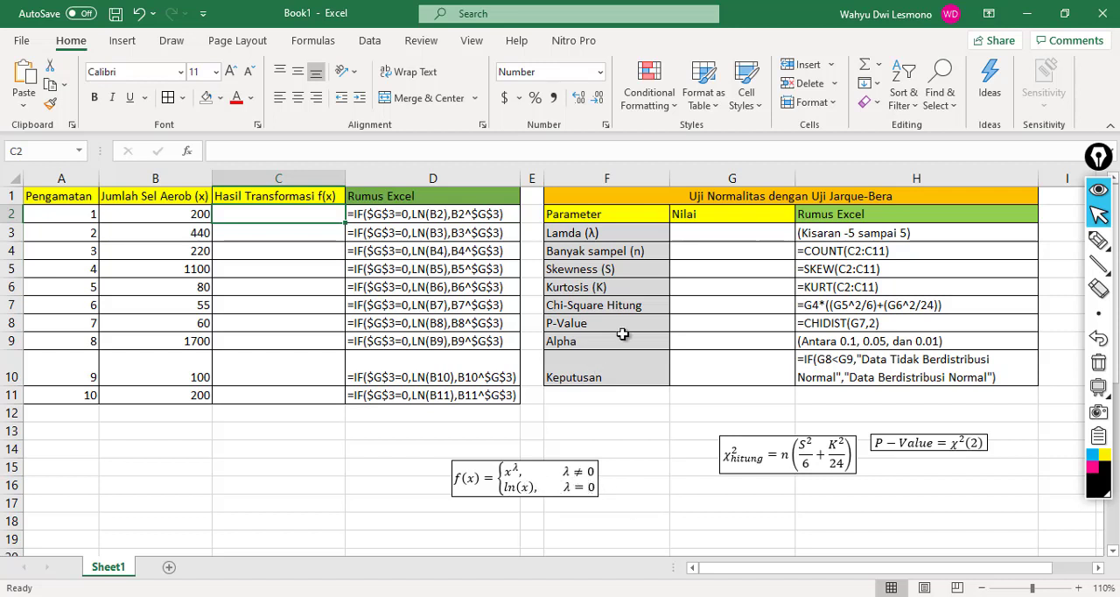
click(713, 218)
click(702, 262)
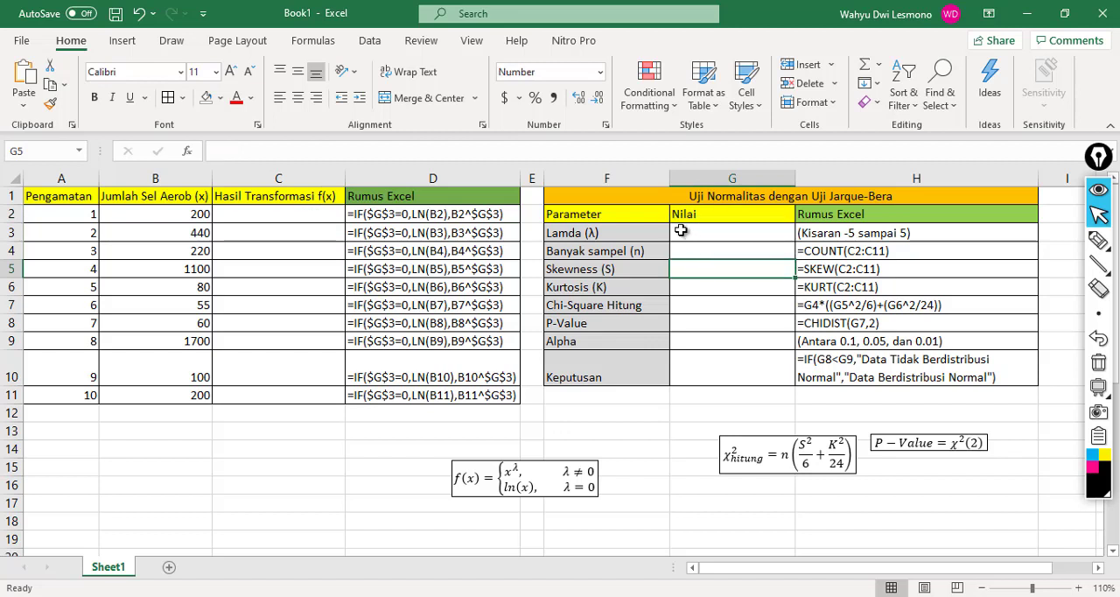
drag(642, 200, 632, 374)
click(633, 374)
click(637, 395)
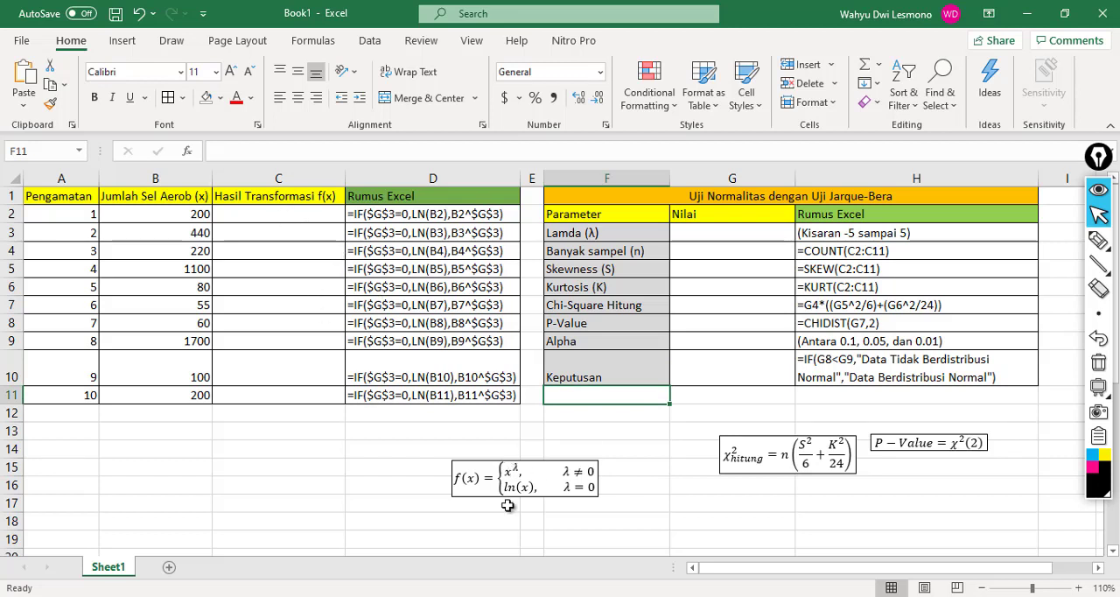
Step: Set the Lamda (λ) value in G3 to 1
click(719, 235)
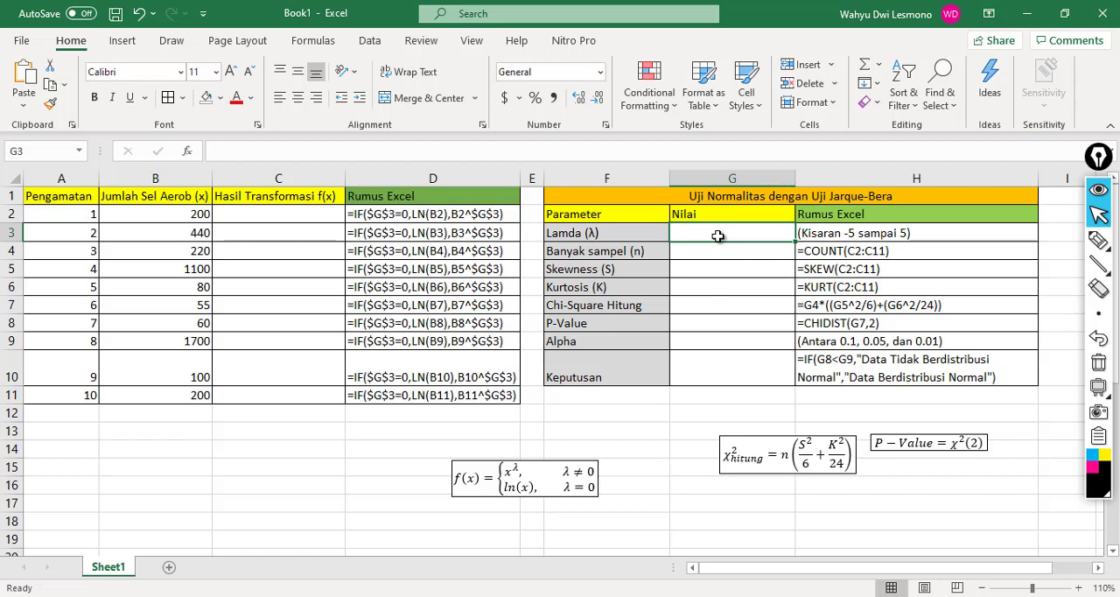
text(1)
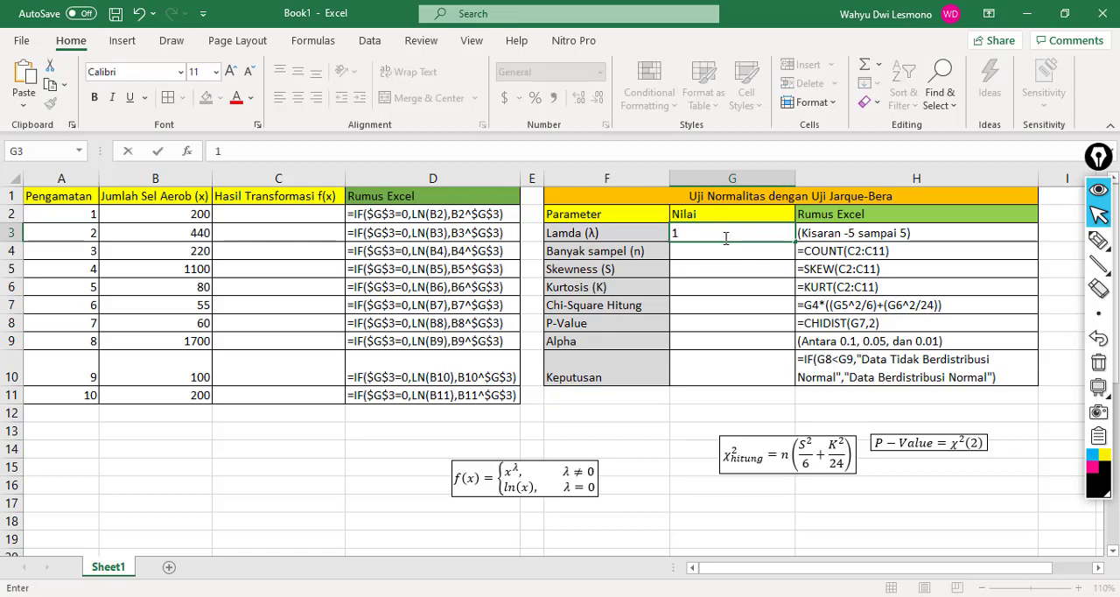
key(Return)
Step: Enter the formula =IF(G3=0,LN(B2),B2^G3) in C2 to calculate the first transformation result
key(Up)
key(Left)
key(Left)
key(Left)
key(Left)
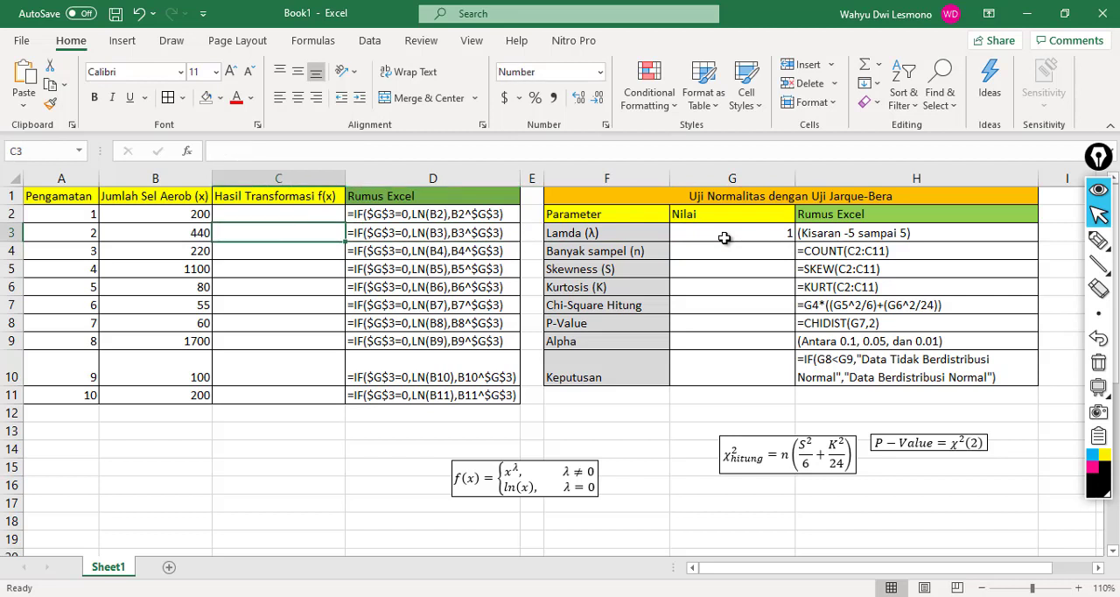
key(Up)
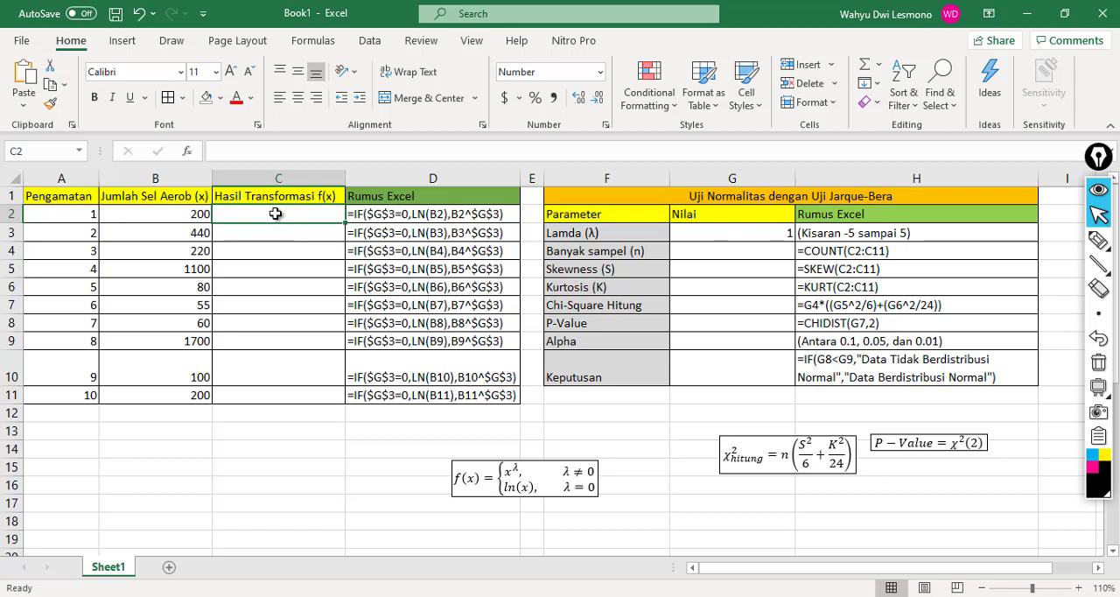
text(=i)
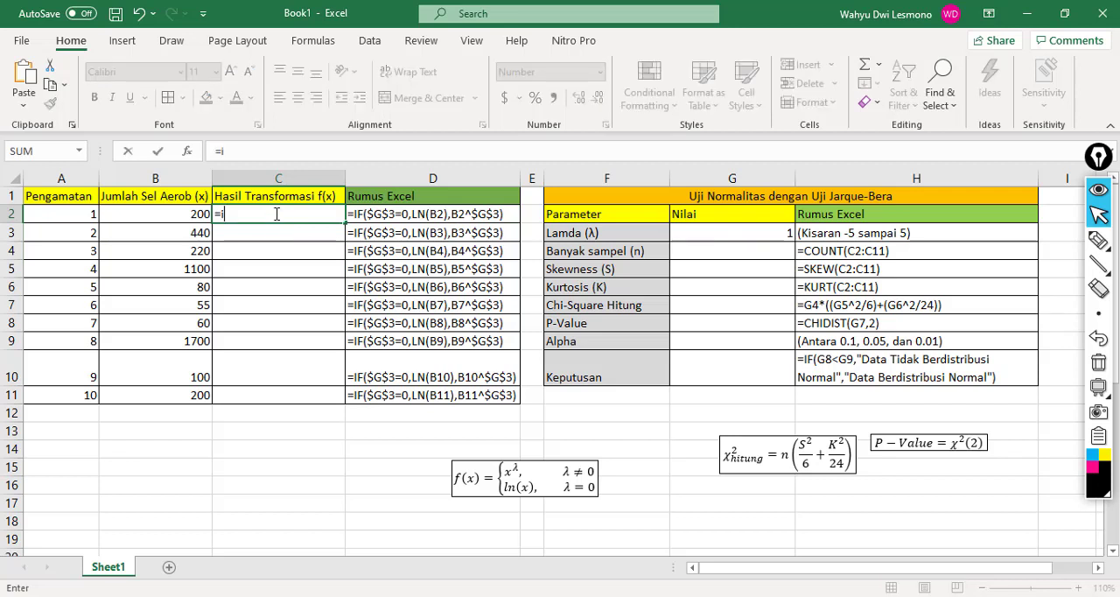
text(f()
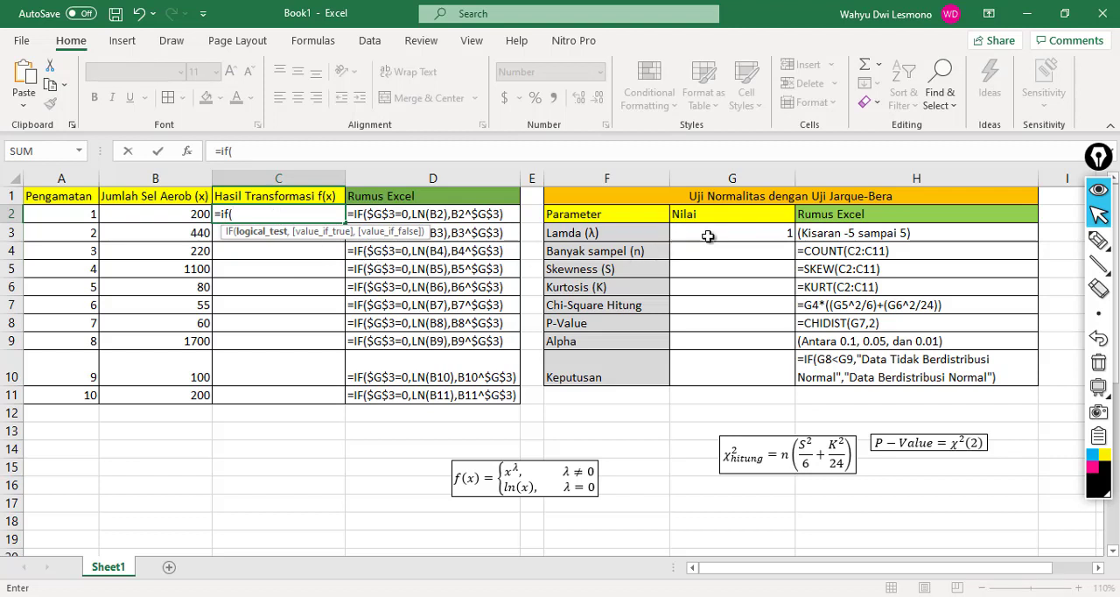
click(708, 236)
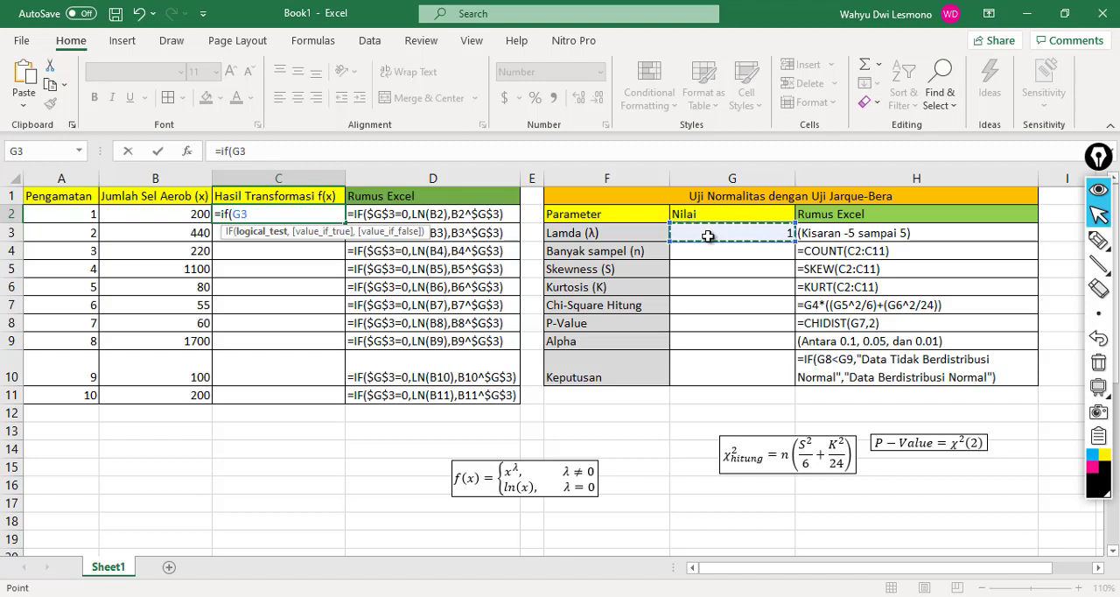
text(=0)
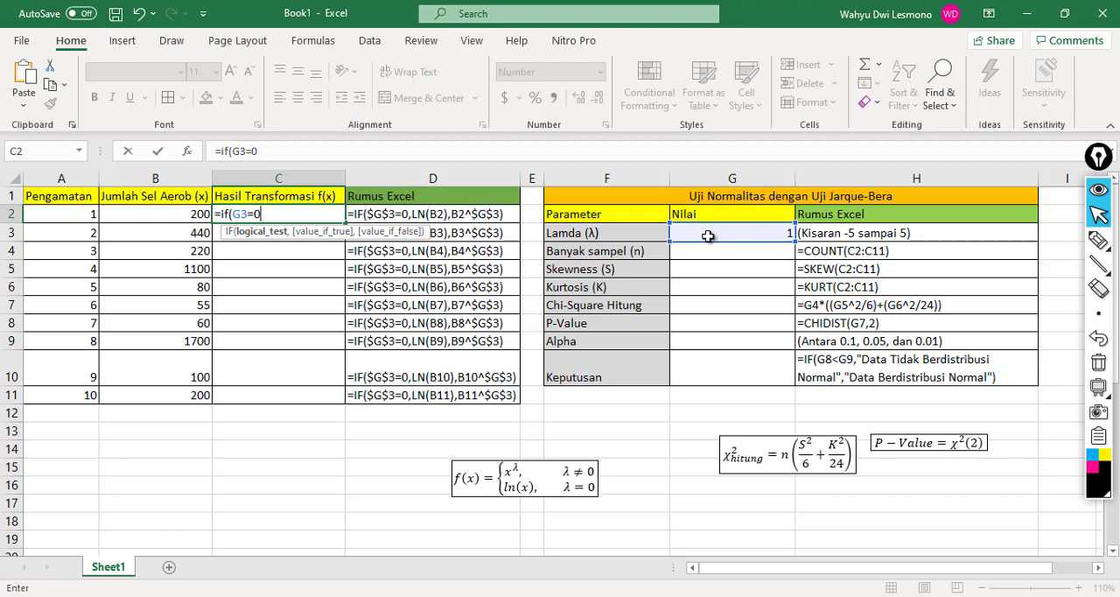
text(,)
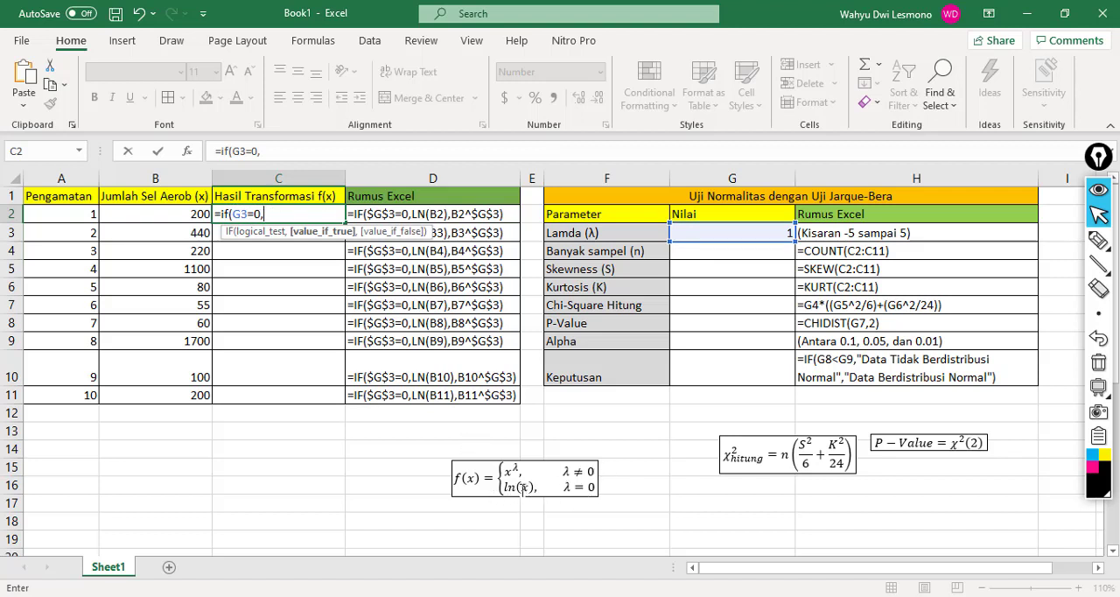
text(ln()
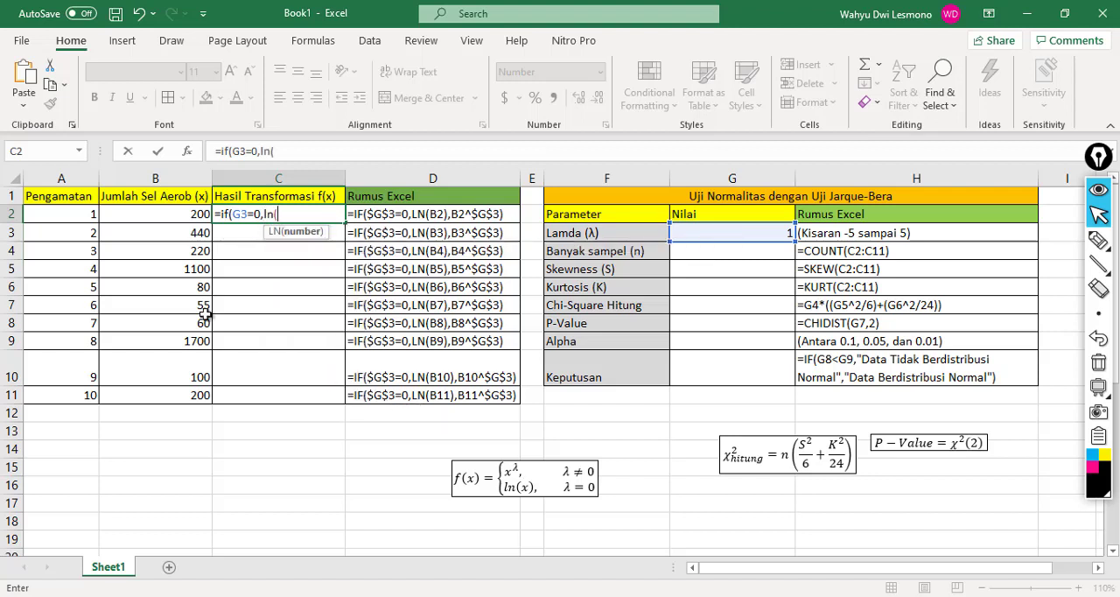
click(148, 212)
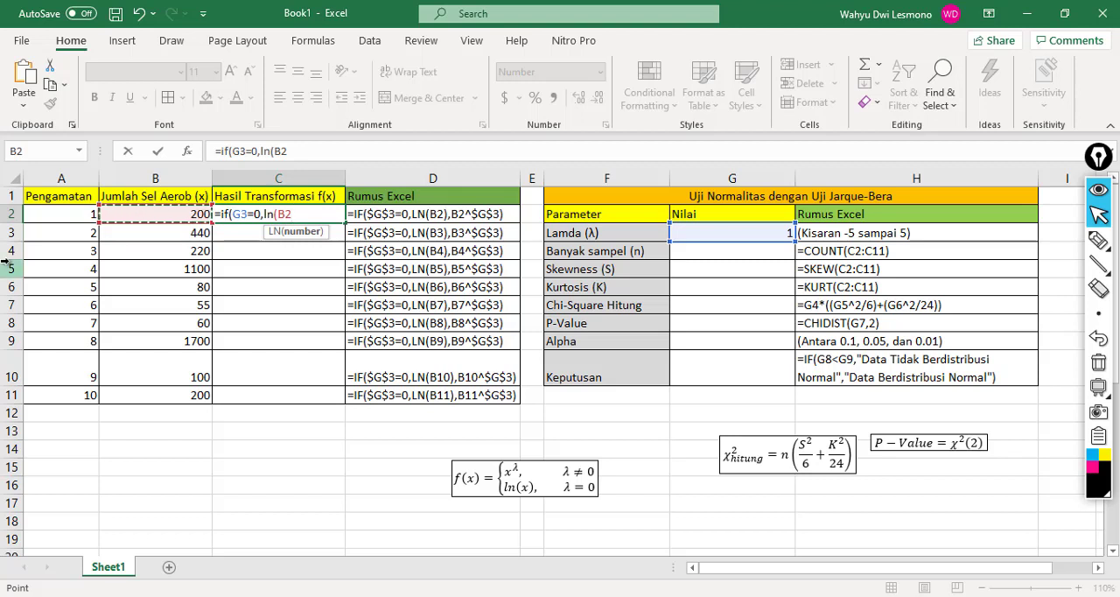
text(),)
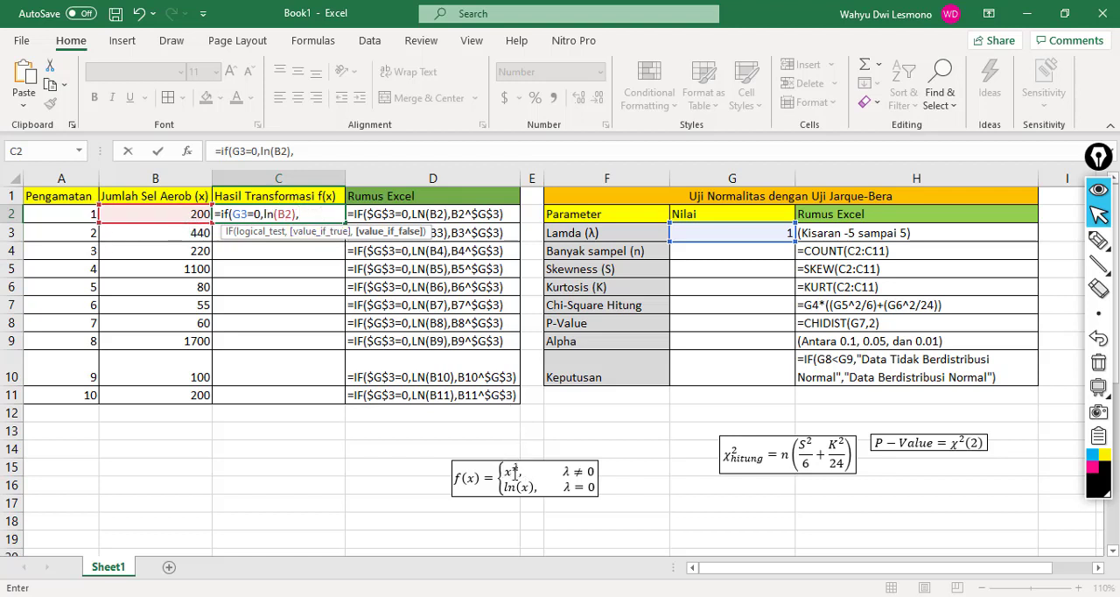
click(129, 216)
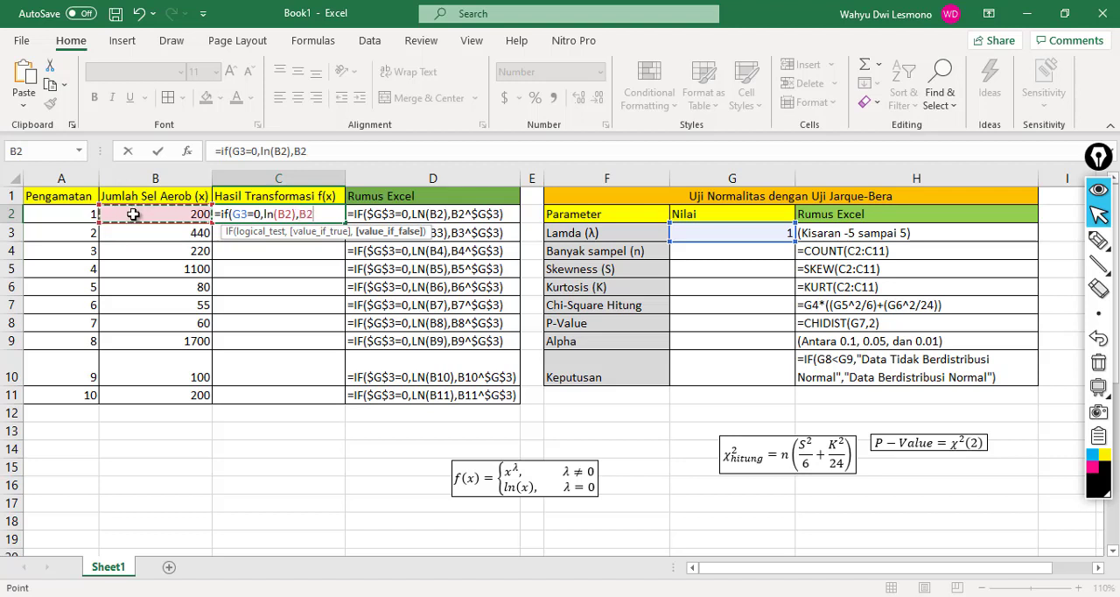
text(^)
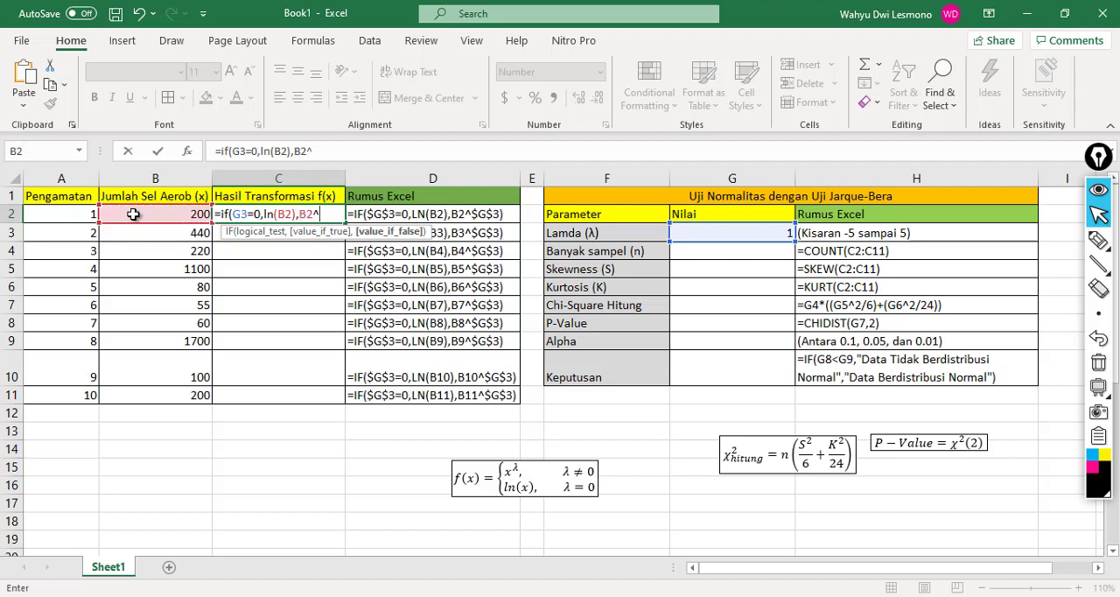
click(727, 231)
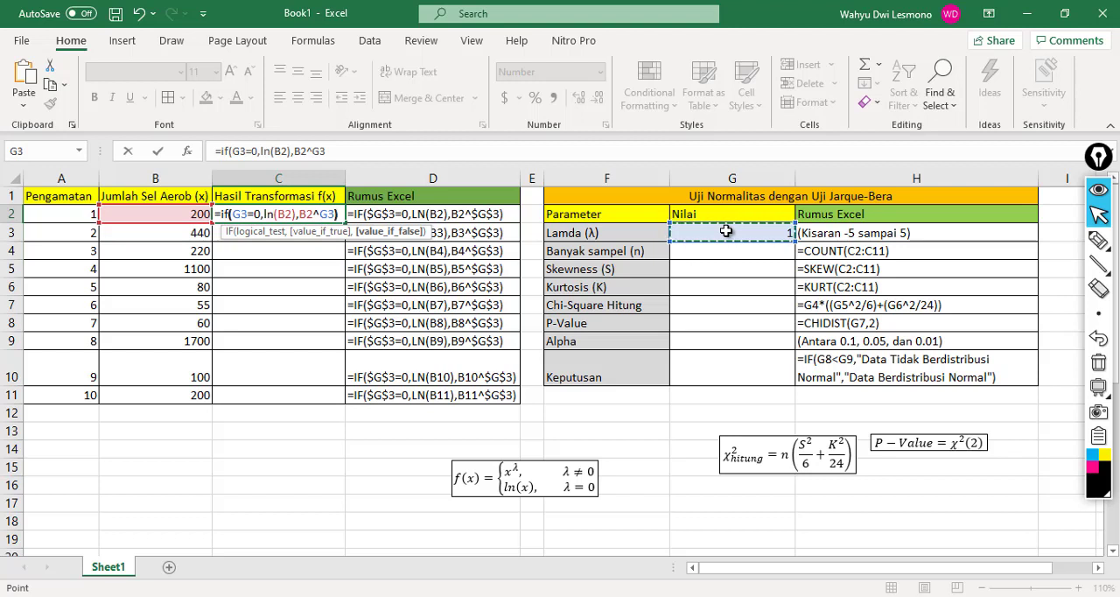
text())
key(Return)
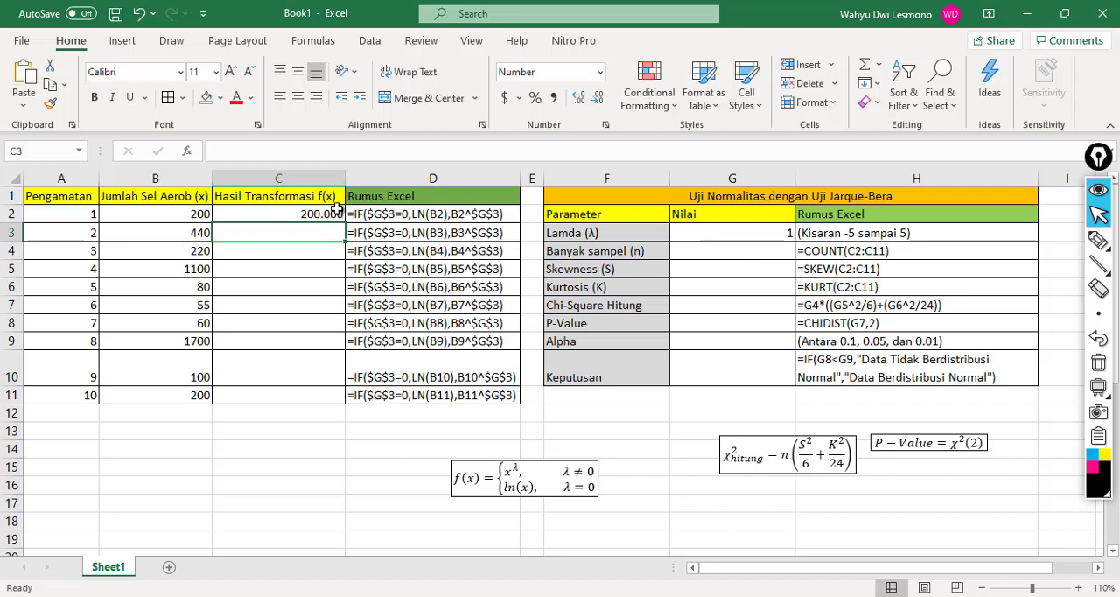
click(336, 214)
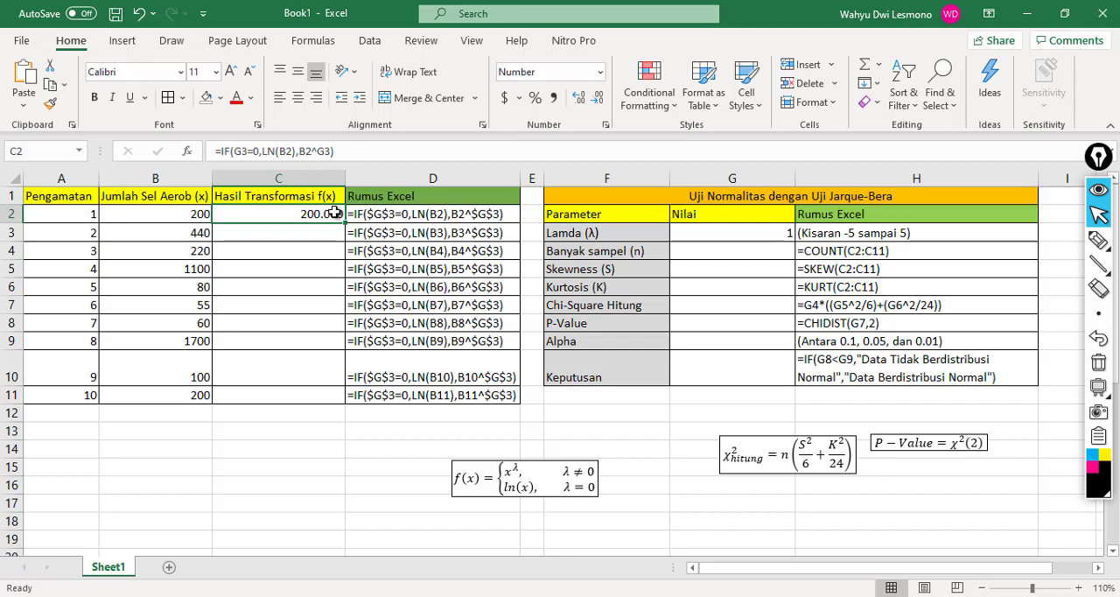
click(317, 252)
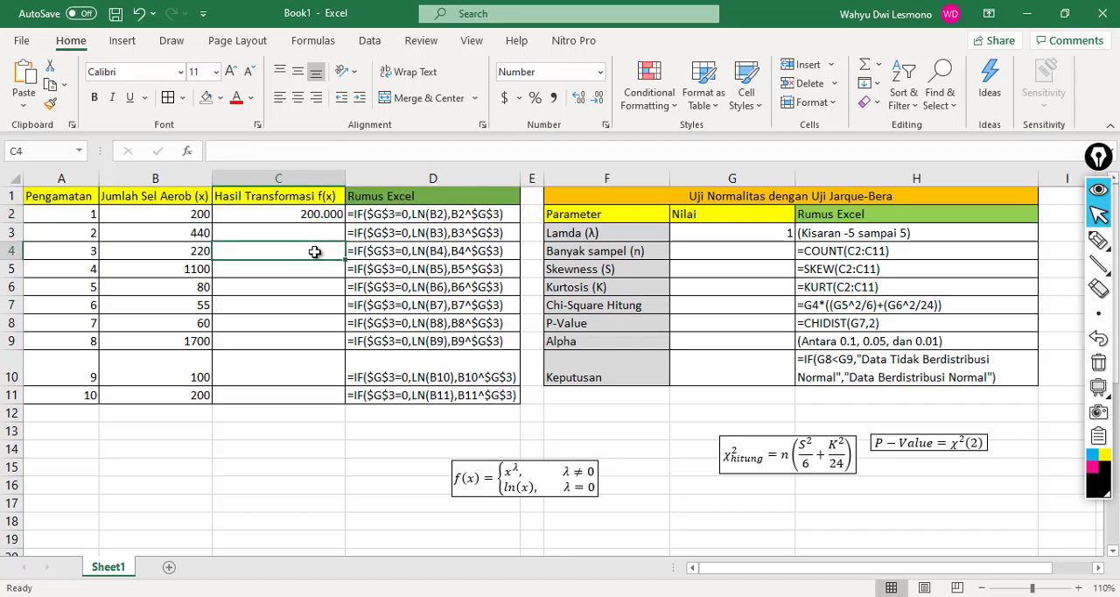
click(302, 212)
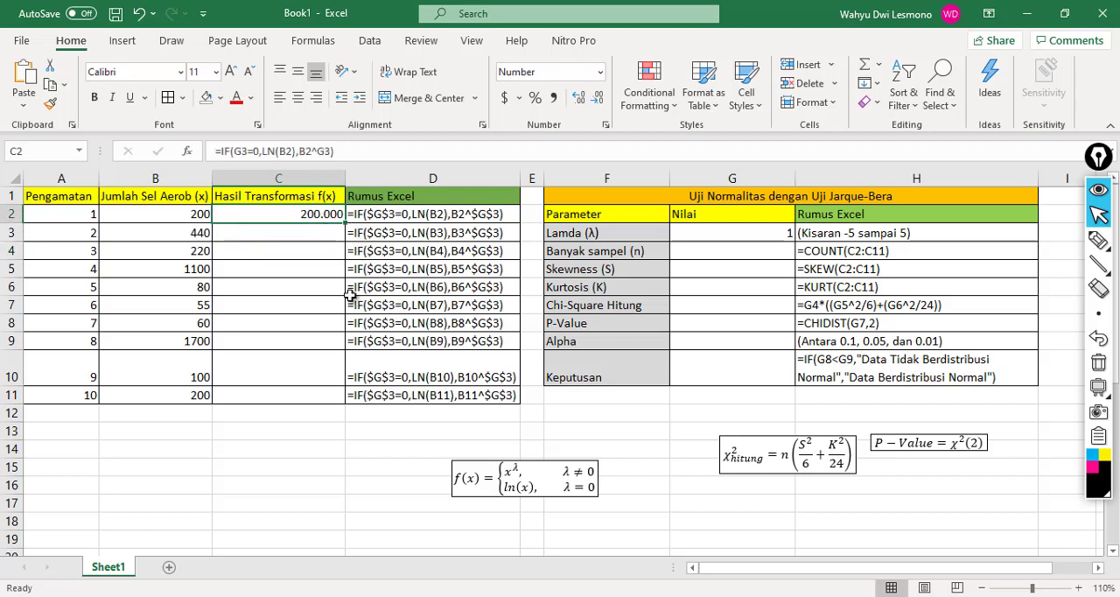
click(714, 264)
click(713, 238)
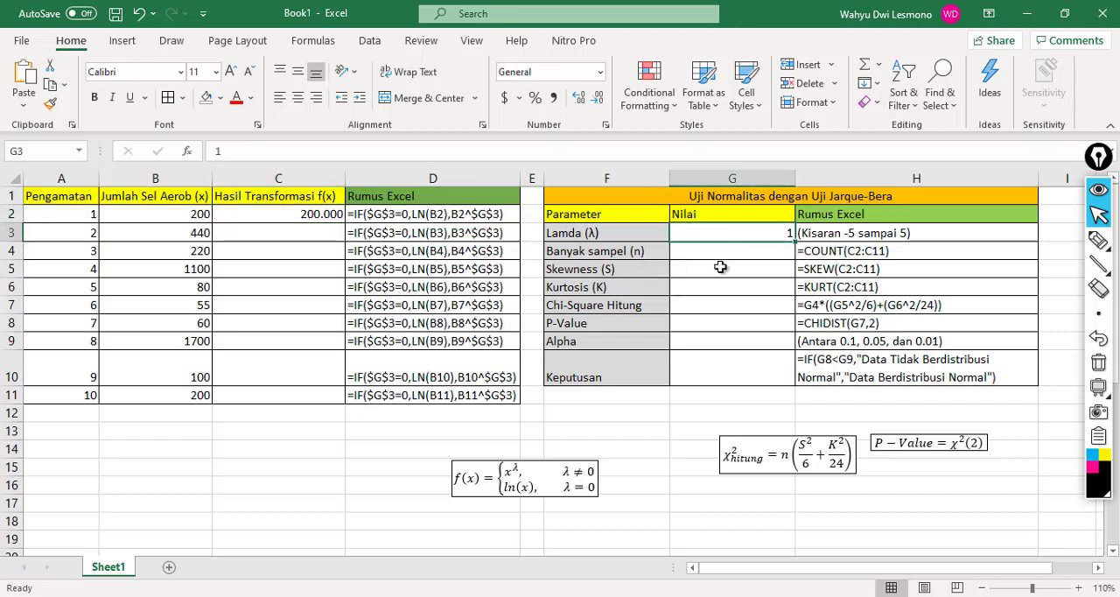
click(727, 360)
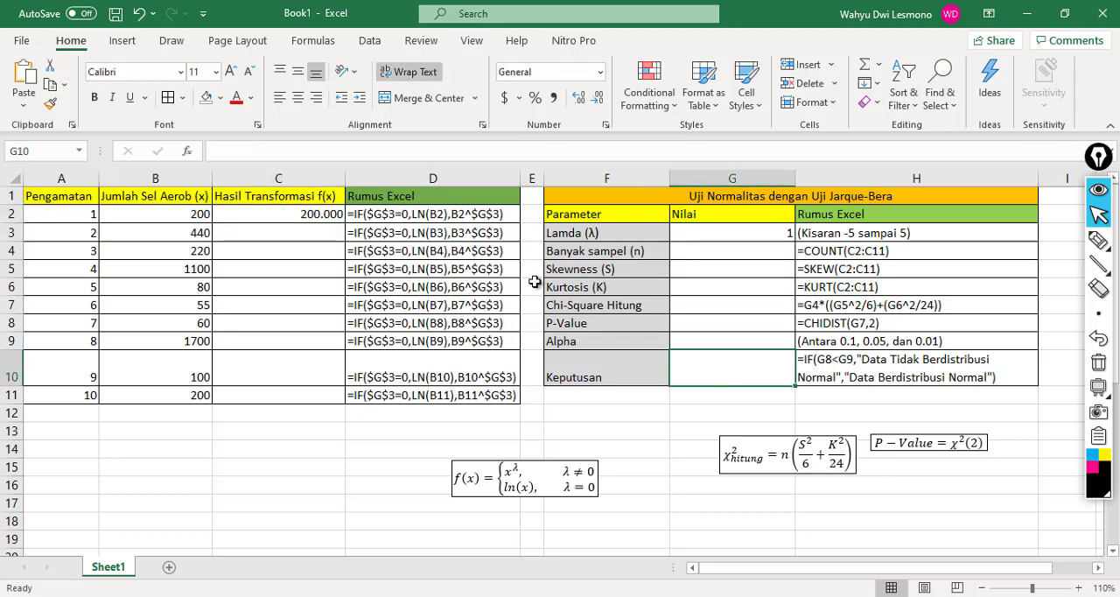
Step: Make both G3 references in the C2 transformation formula absolute, giving =IF($G$3=0,LN(B2),B2^$G$3)
click(287, 215)
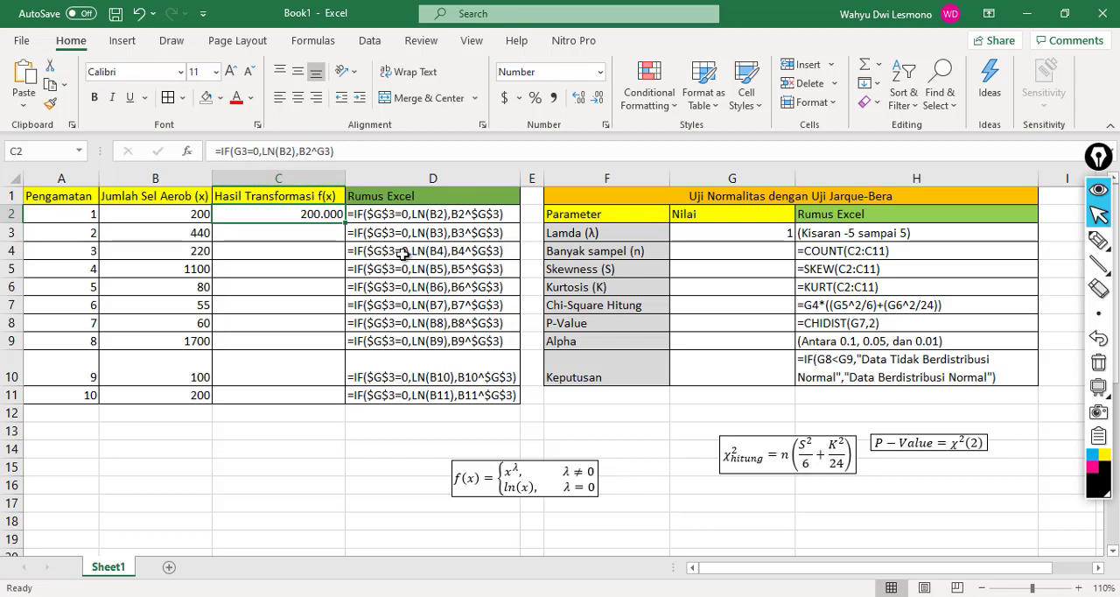
click(233, 154)
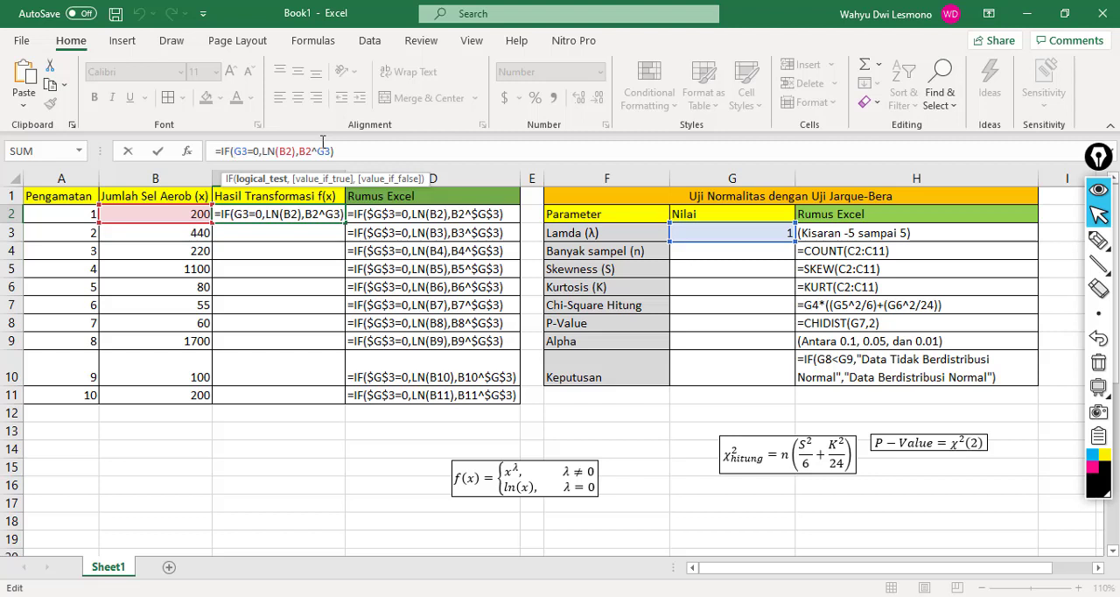
text($)
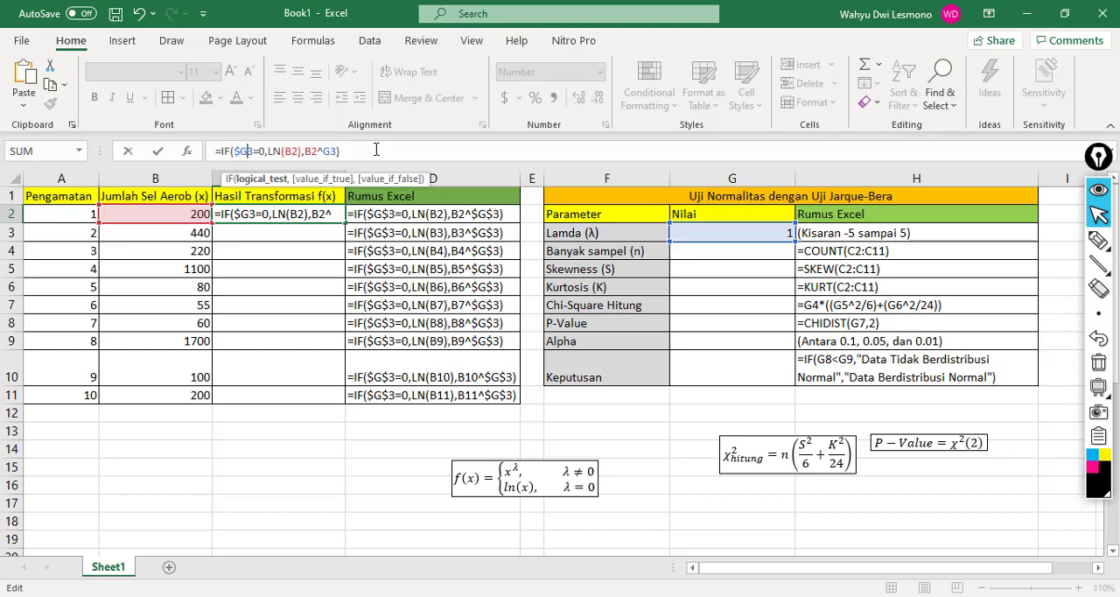
text($)
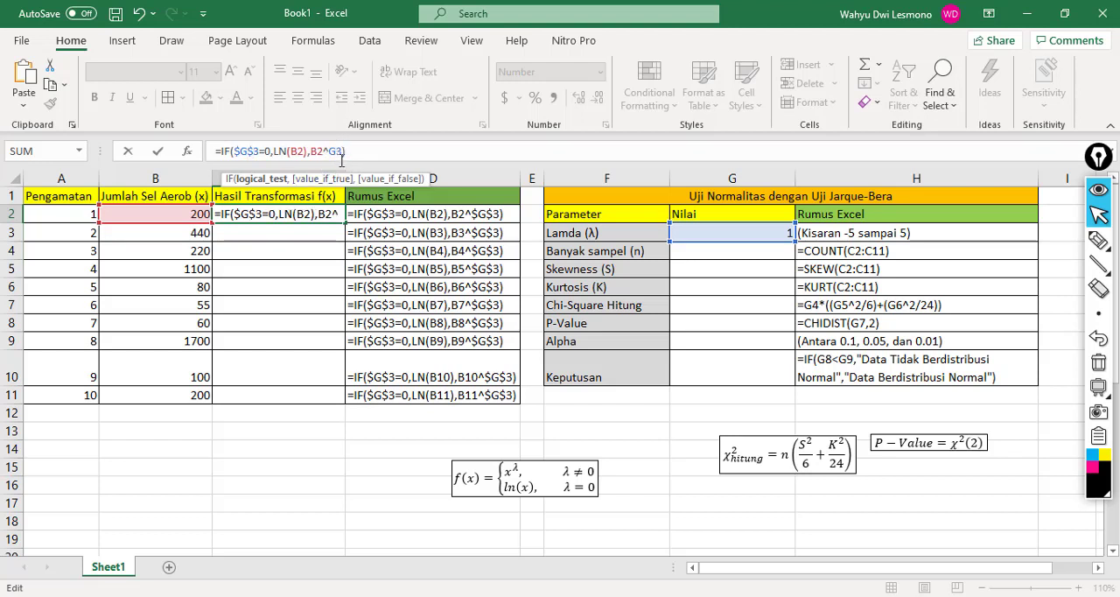
click(330, 152)
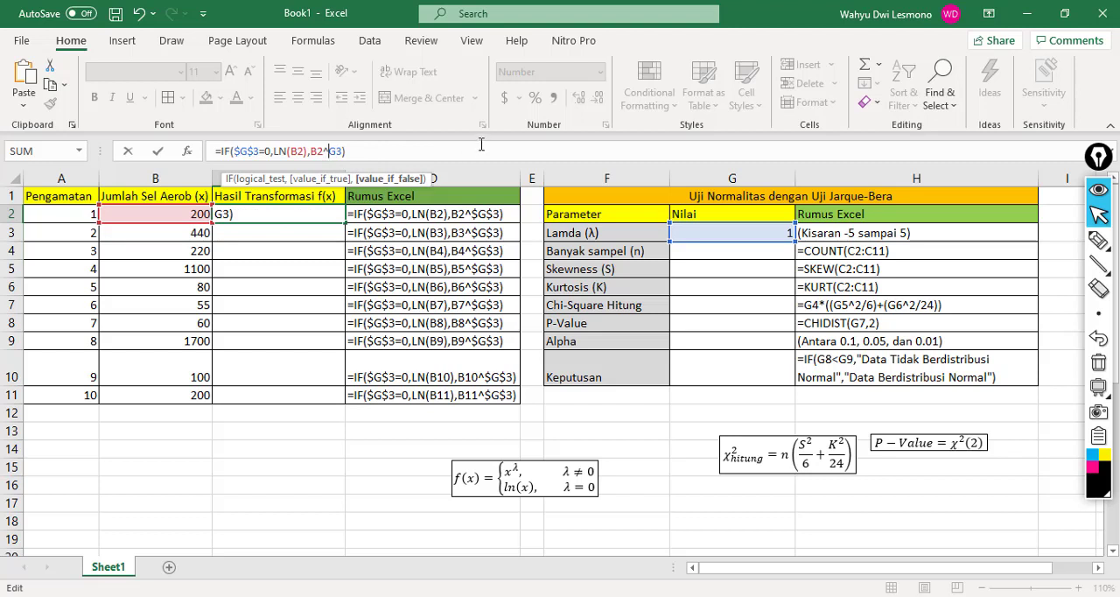
text($G$)
key(Return)
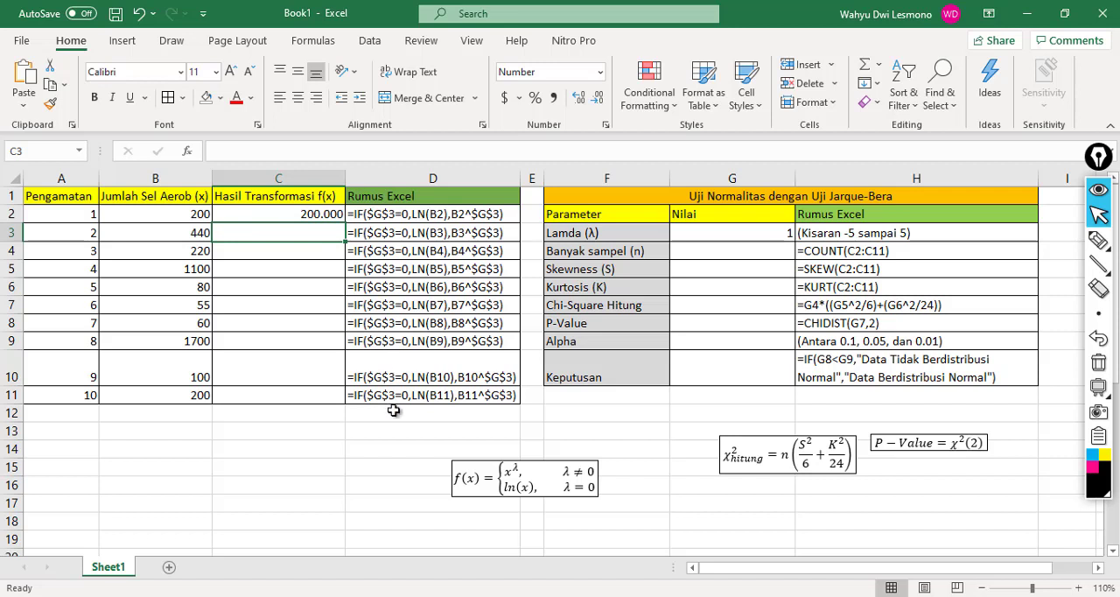
Step: Fill the C2 transformation formula down through C11 and compare the first result with its original value in B2
click(271, 213)
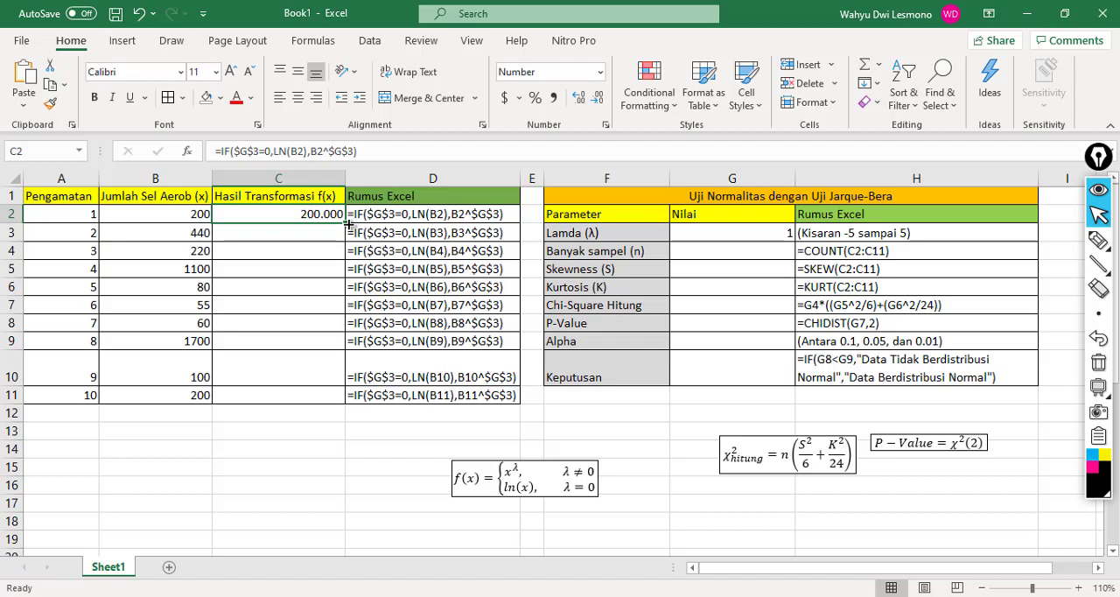
drag(347, 223, 328, 394)
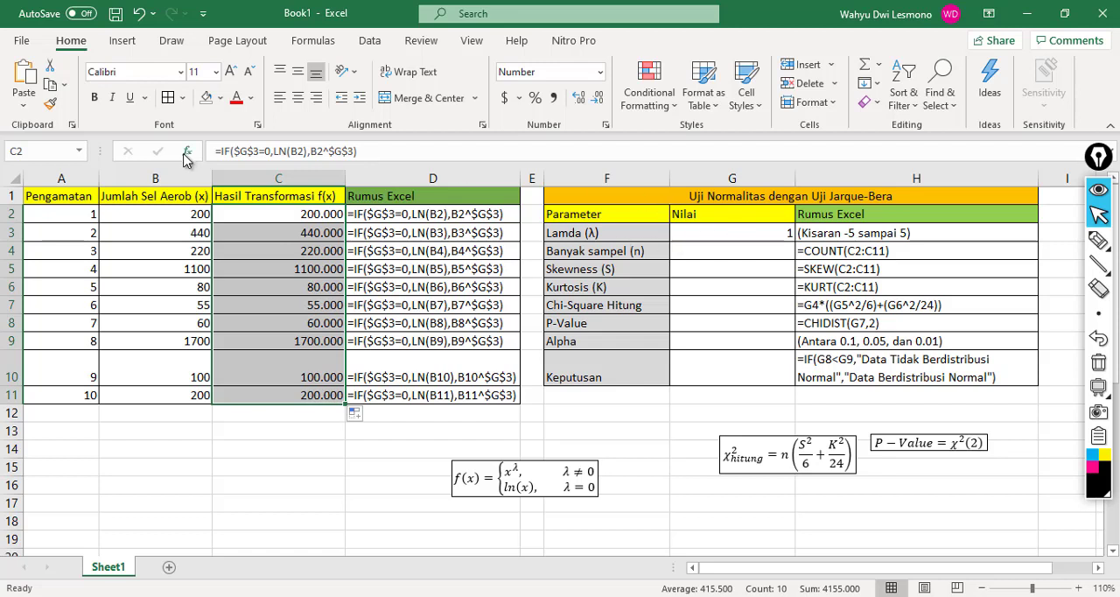
click(175, 214)
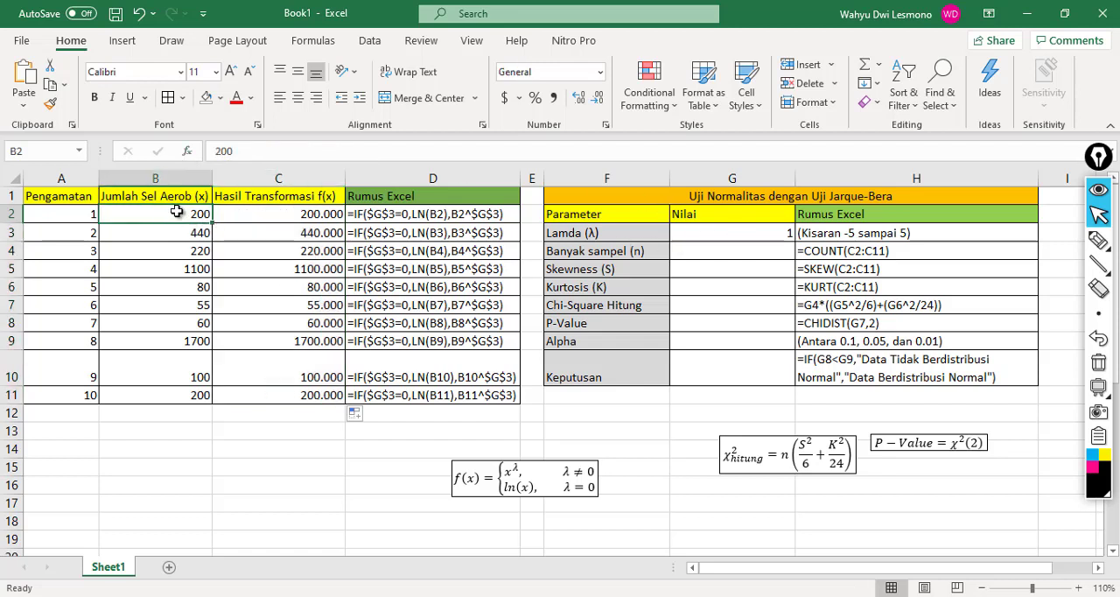
click(246, 215)
click(194, 213)
click(262, 213)
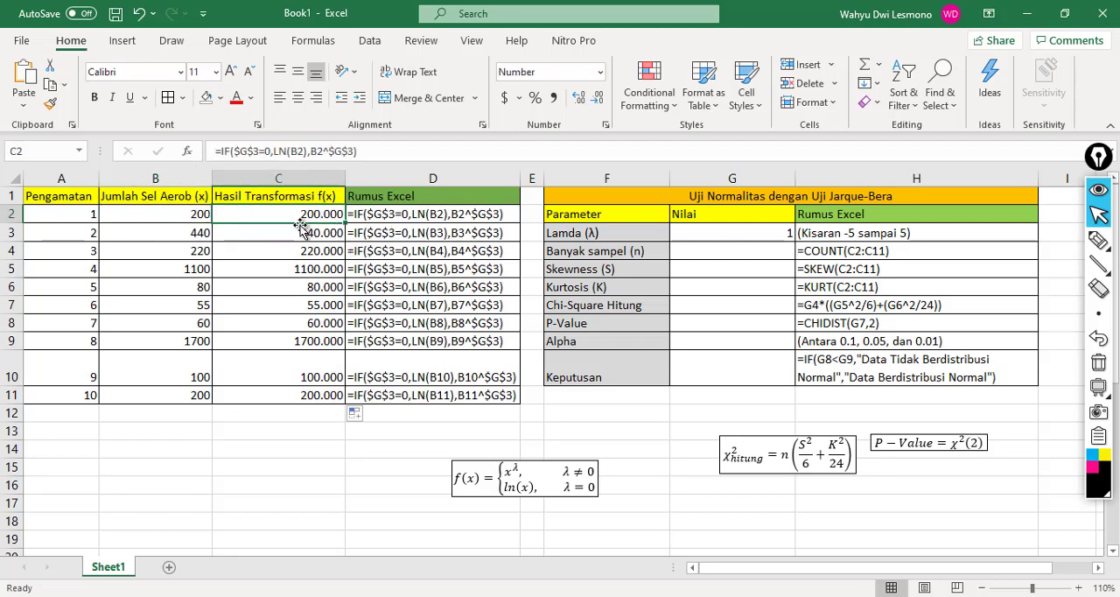
Step: Calculate the sample size (Banyak sampel) in G4 with =COUNT(C2:C11)
click(743, 253)
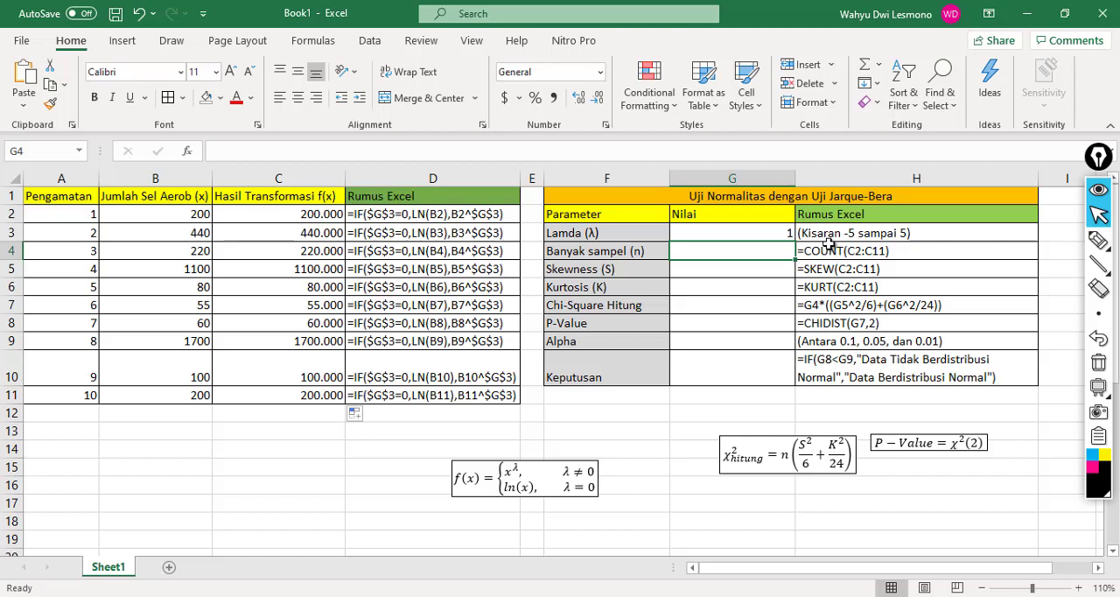
text(=)
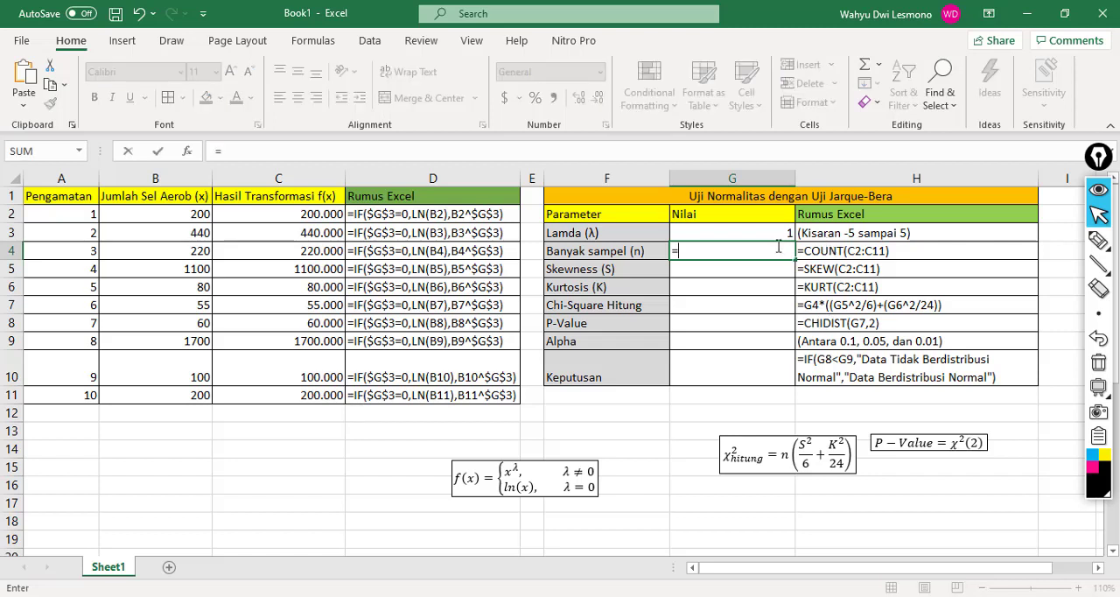
text(COUNT)
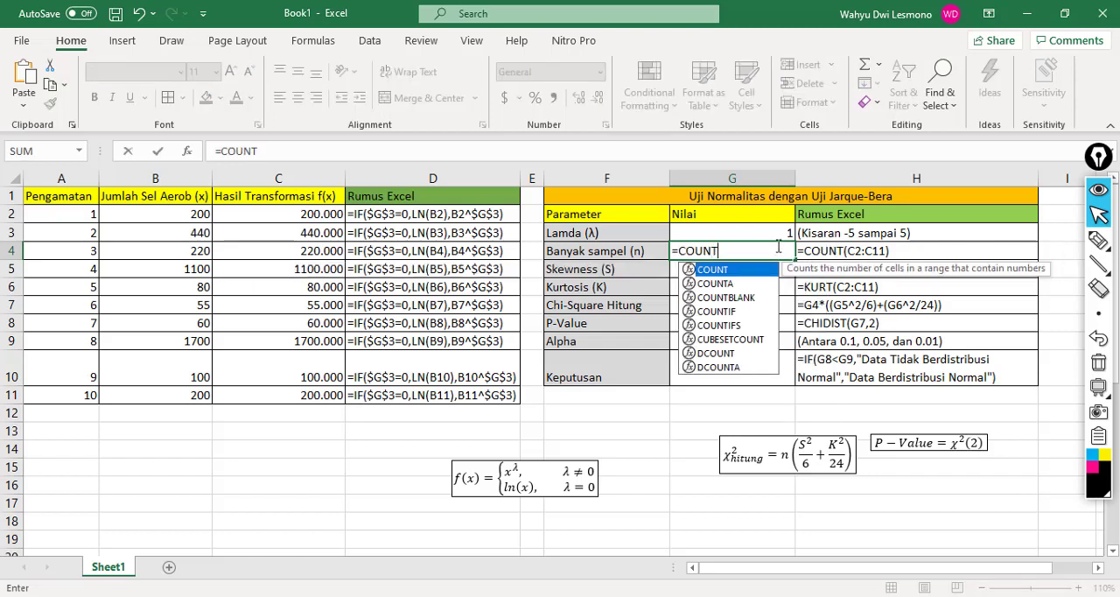
text(()
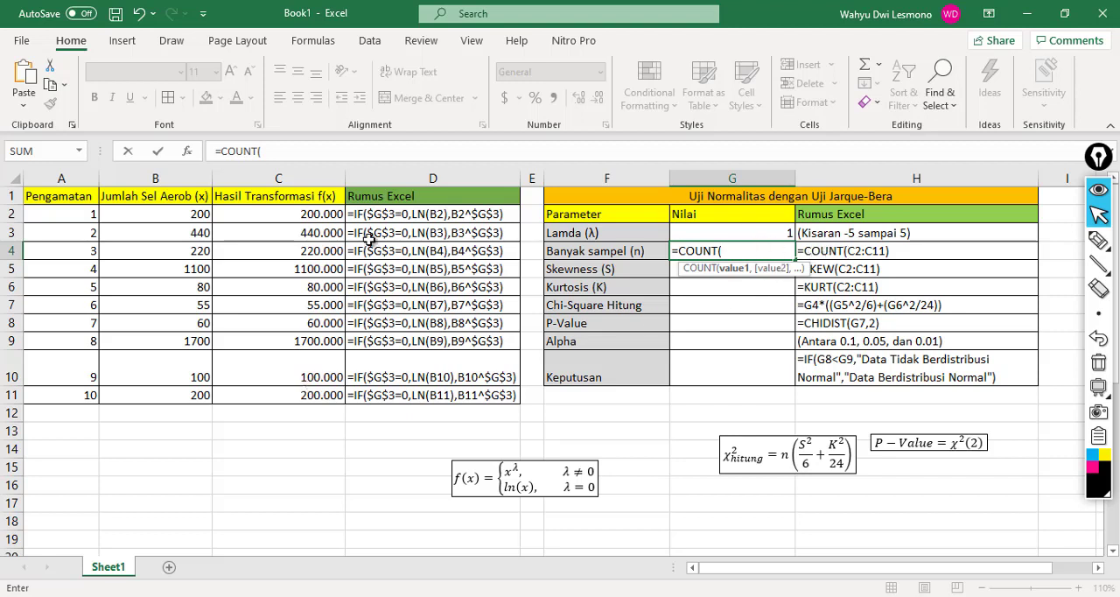
click(299, 216)
drag(299, 216, 304, 395)
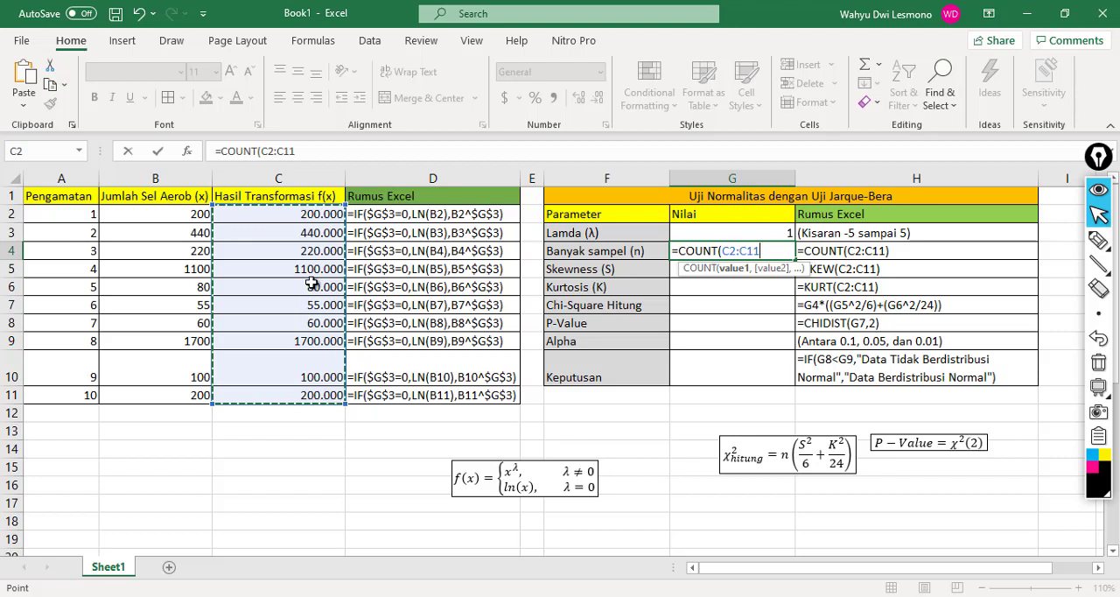
text())
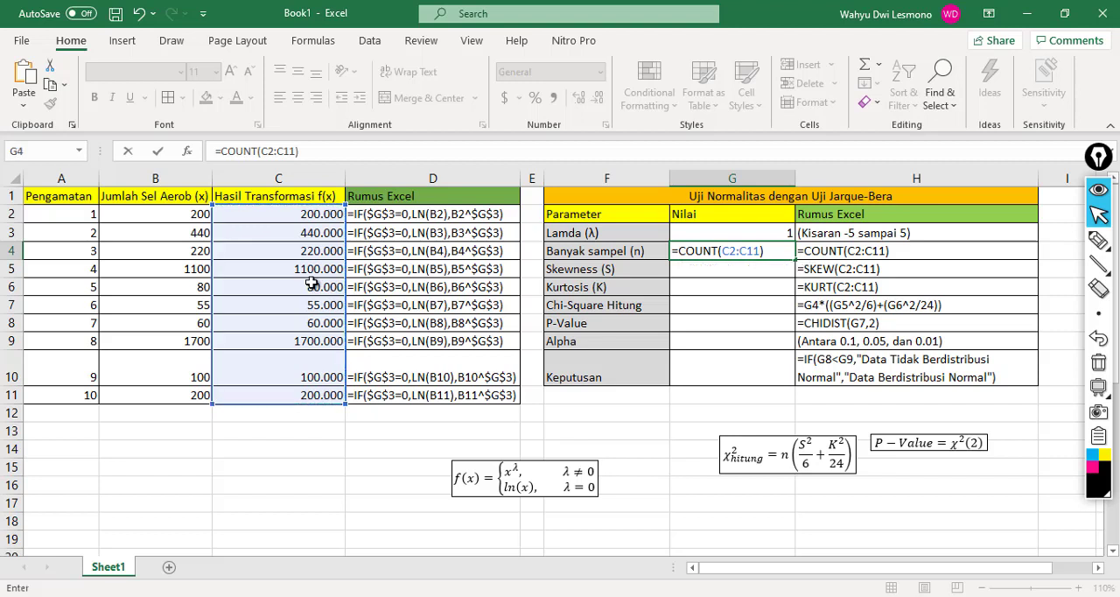
key(Return)
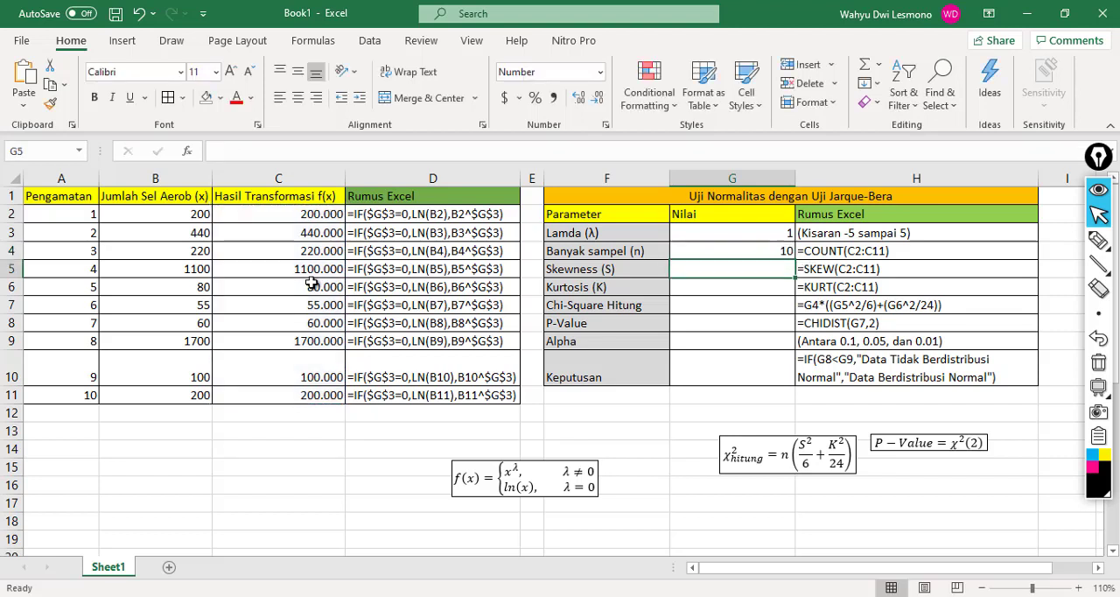
Step: Calculate the skewness of the transformed data in G5 with =SKEW(C2:C11)
text(=)
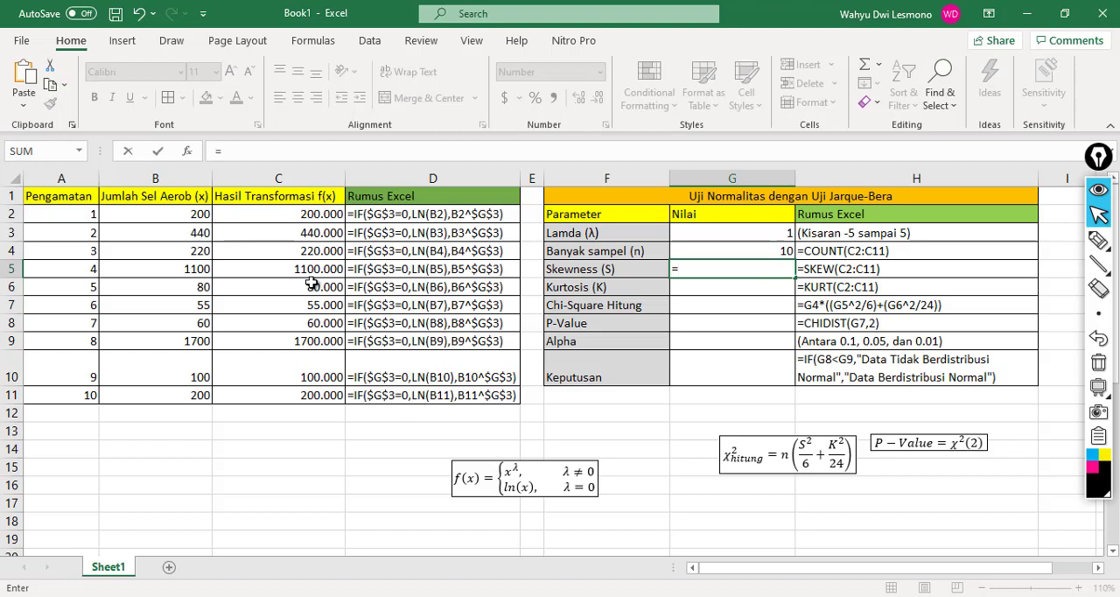
text(SKEW)
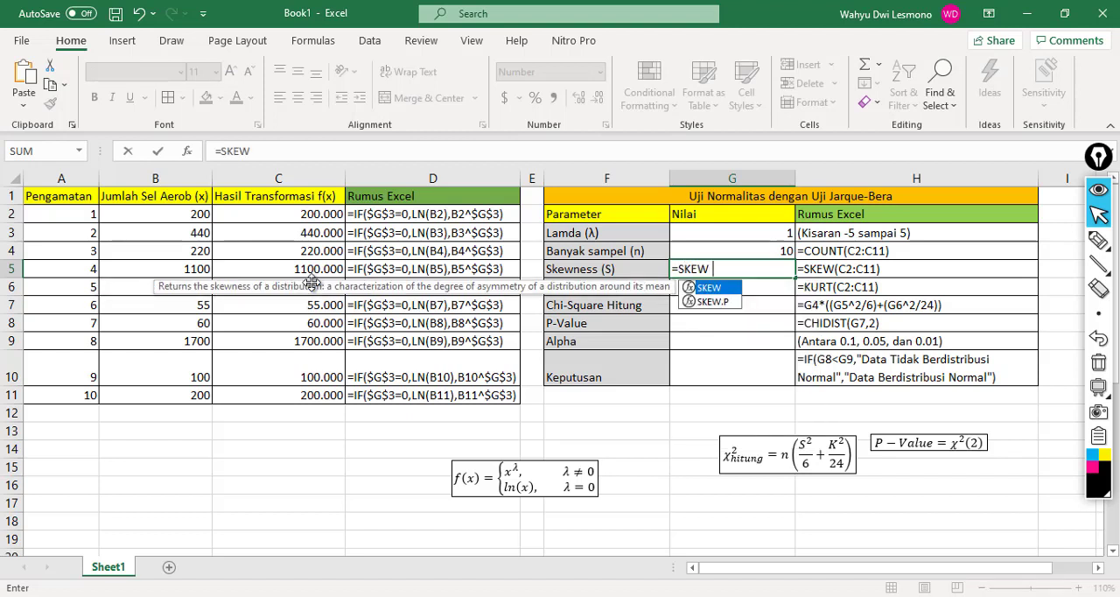
text(()
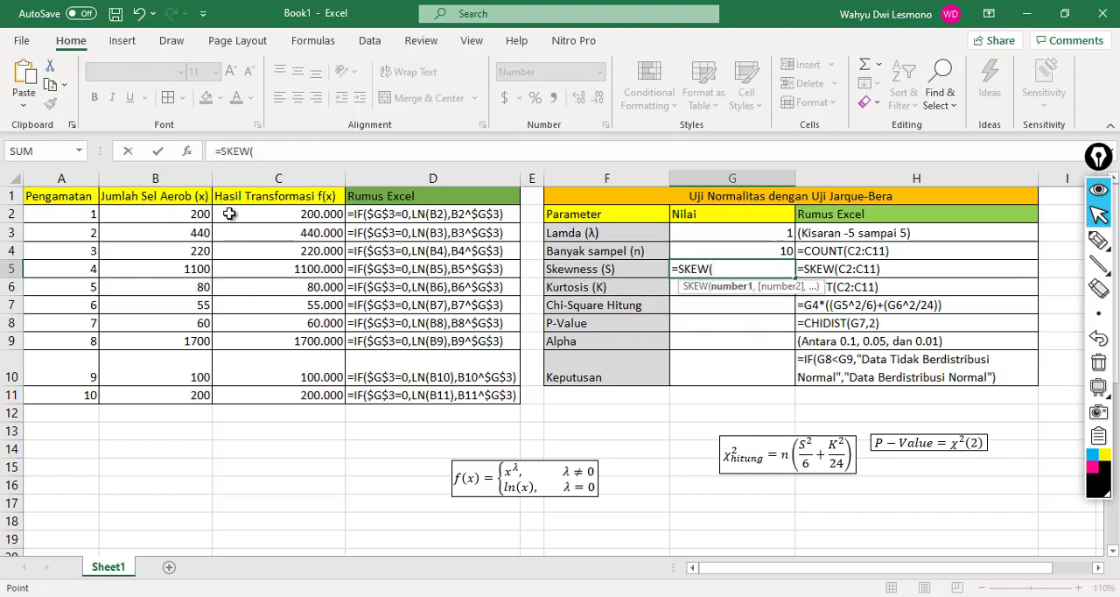
drag(229, 215, 260, 405)
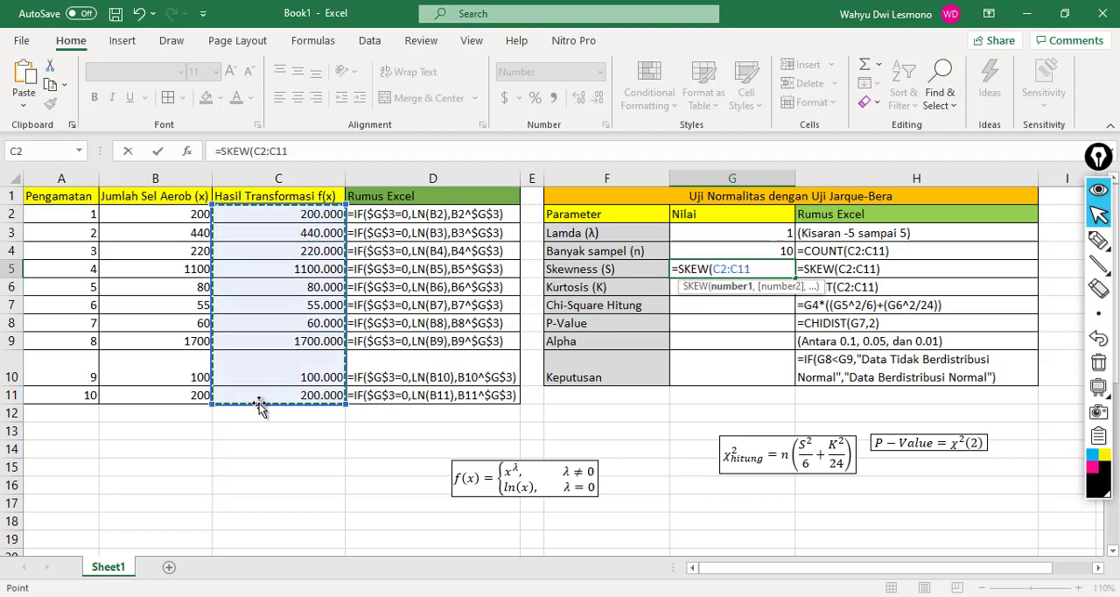
text())
key(Return)
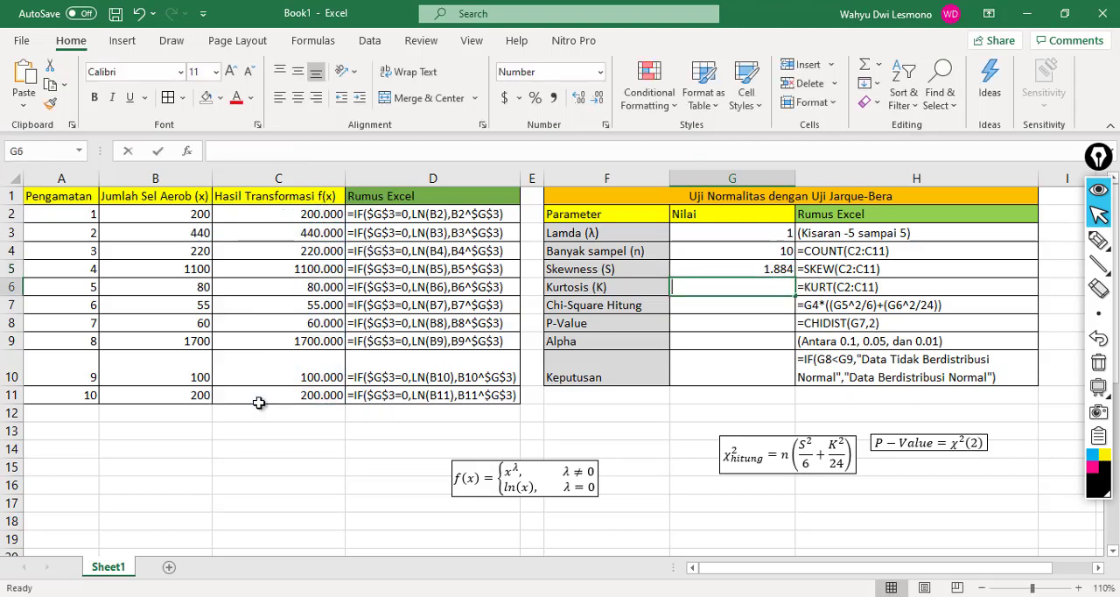
Step: Calculate the kurtosis of the transformed data in G6 with =KURT(C2:C11)
text(=KURT)
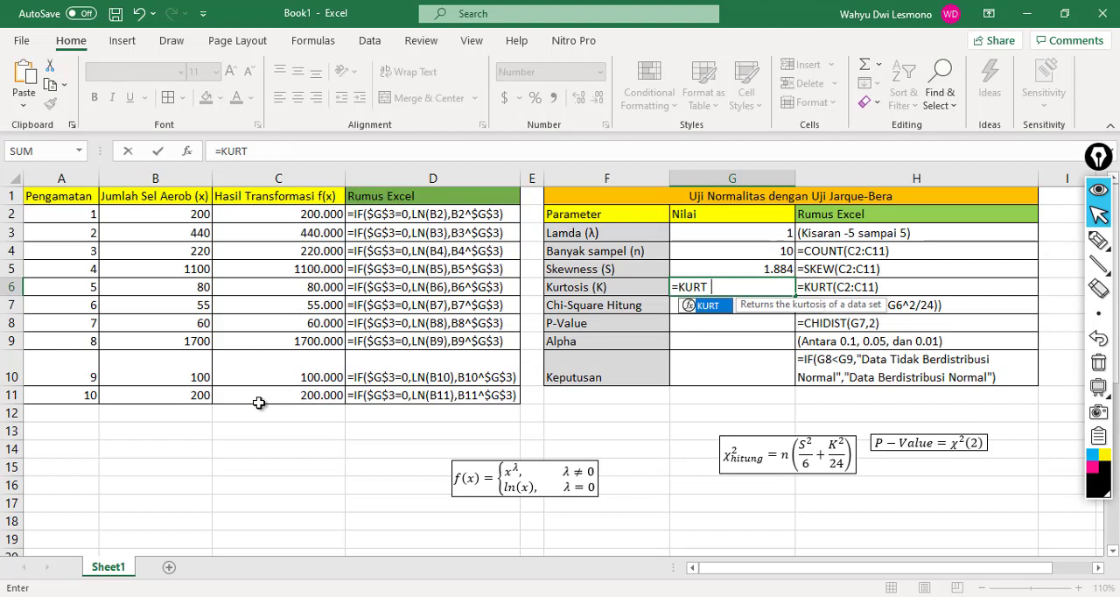
text(()
drag(253, 216, 265, 392)
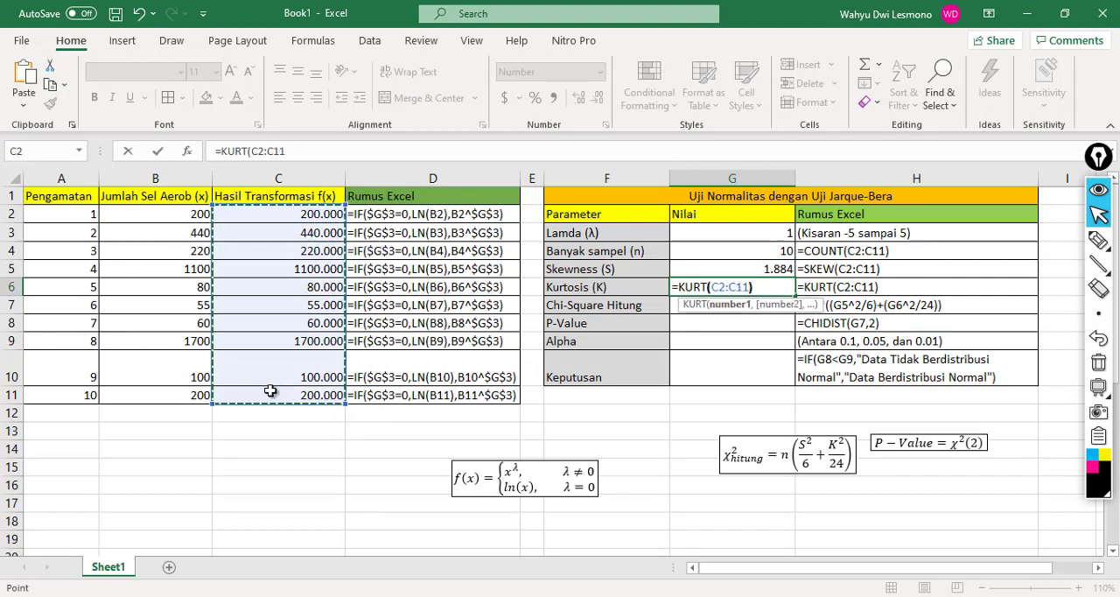
key(Return)
Step: Calculate the Chi-Square Hitung value in G7 with =G4*((G5^2/6)+(G6^2/24))
text(=)
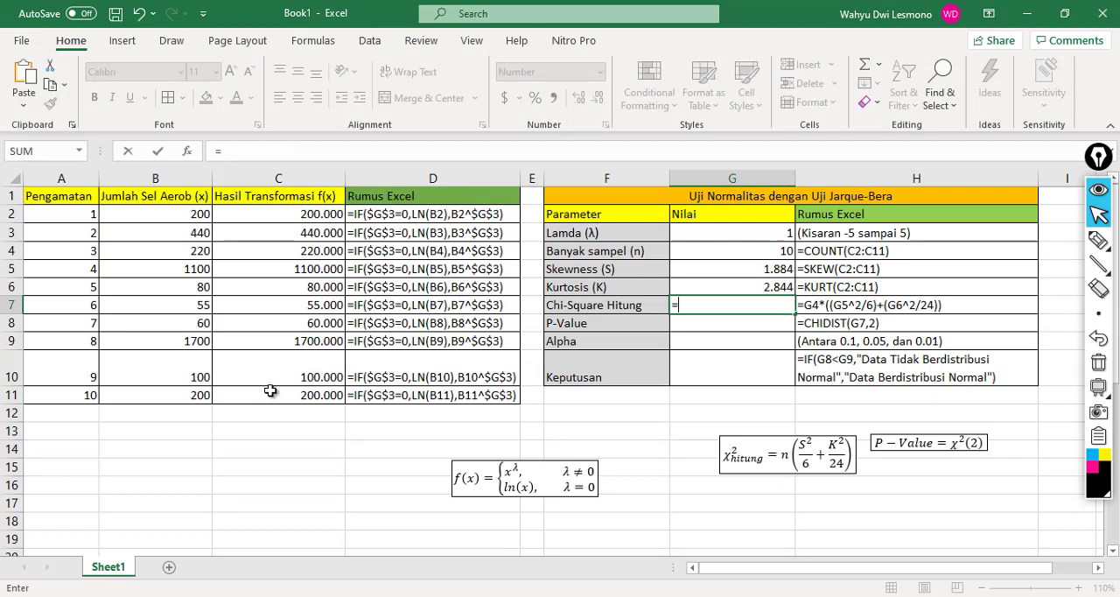
click(725, 249)
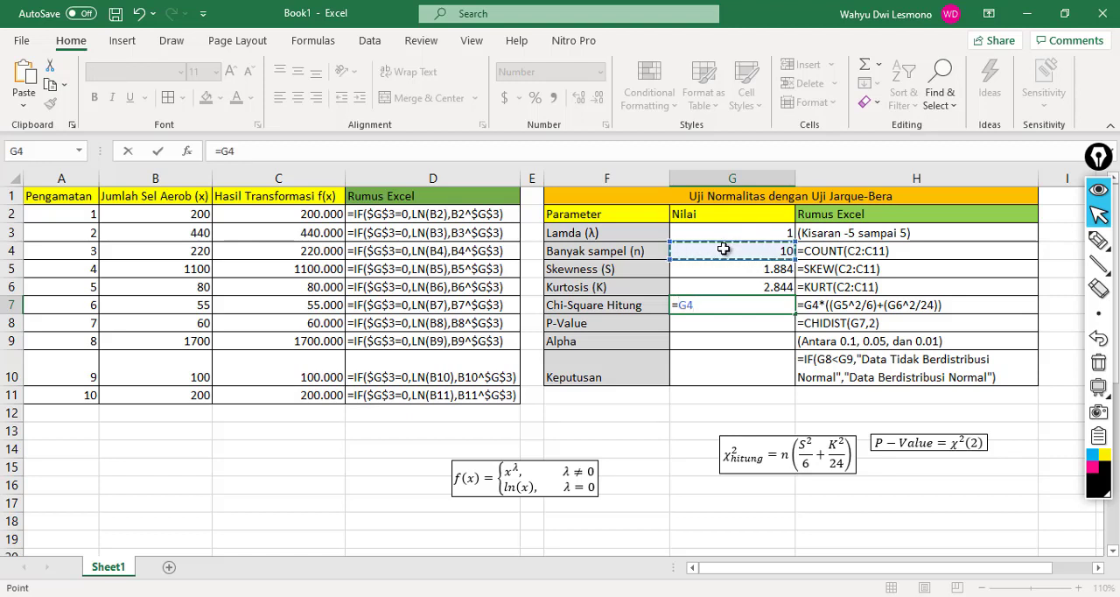
text(*(()
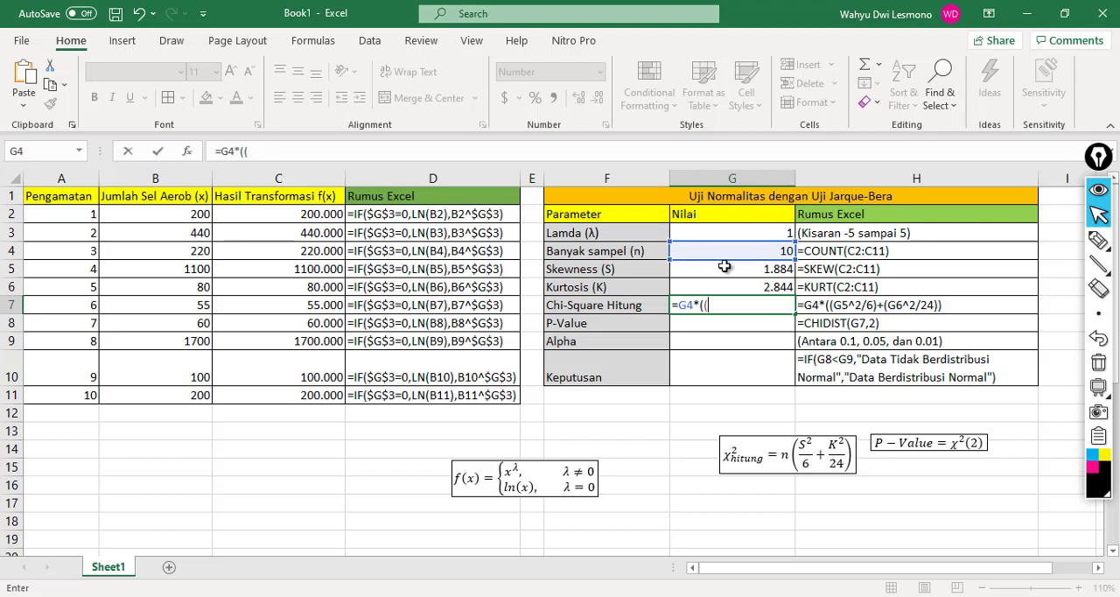
click(719, 268)
text(^2/6)
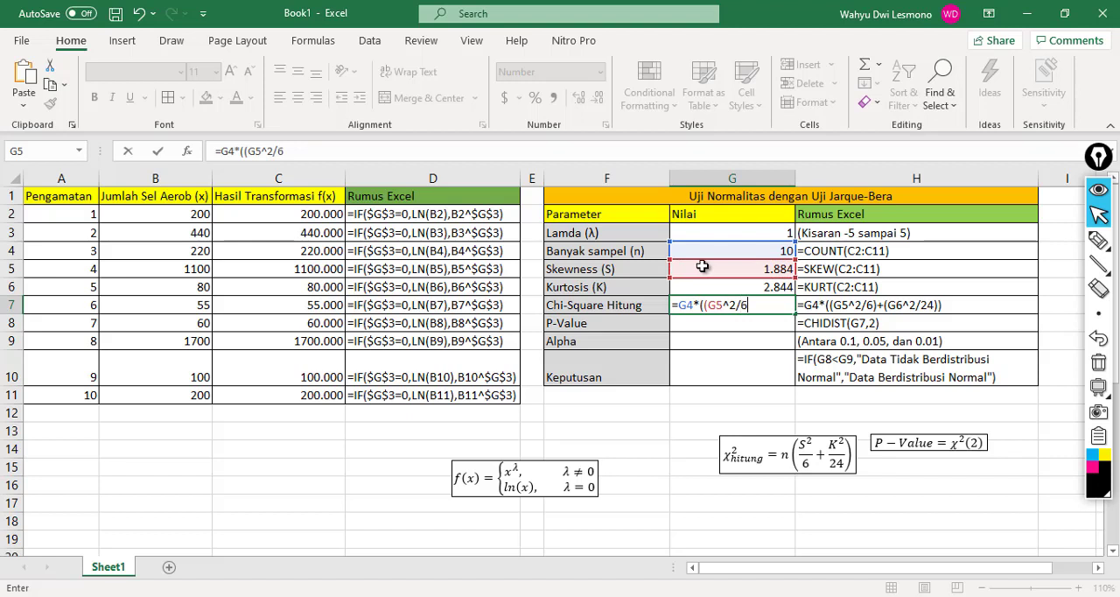
text()+()
click(701, 282)
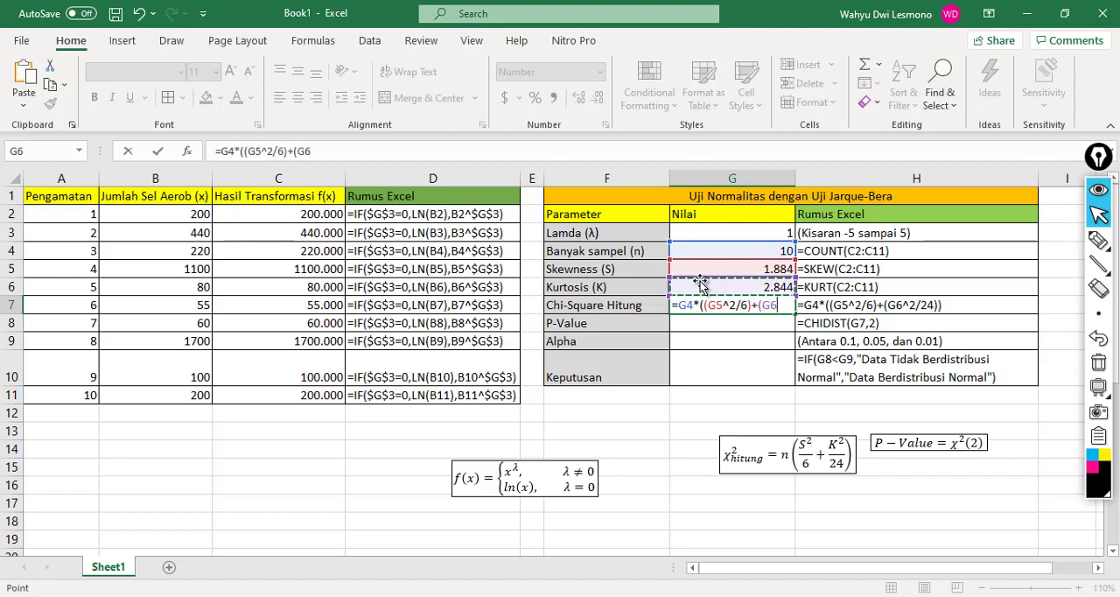
text(^2/24)
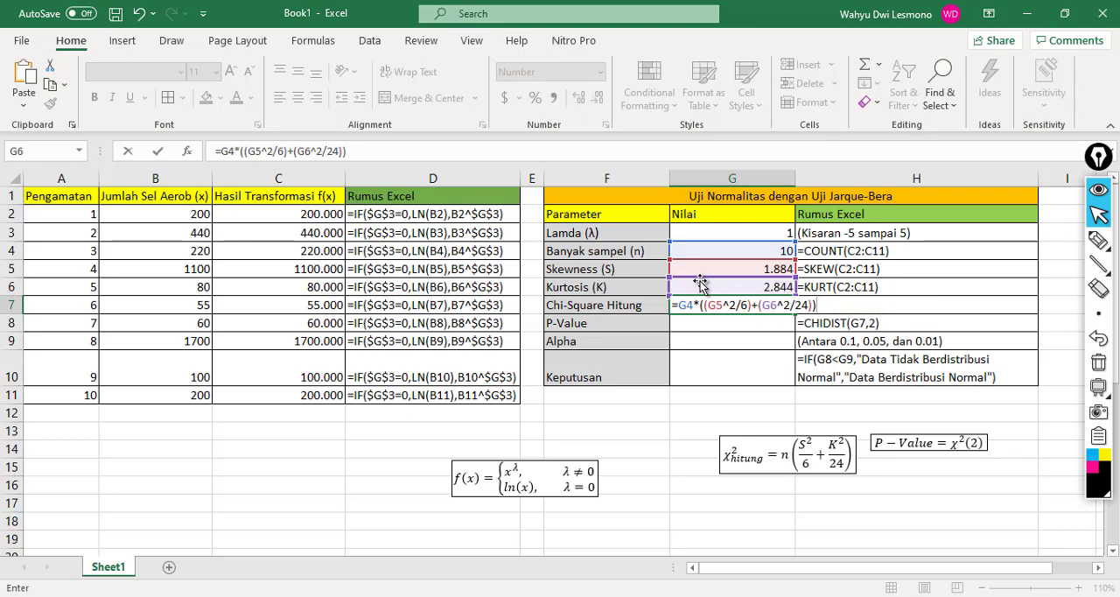
key(Return)
Step: Calculate the P-Value in G8 with =CHIDIST(G7,2)
text(=)
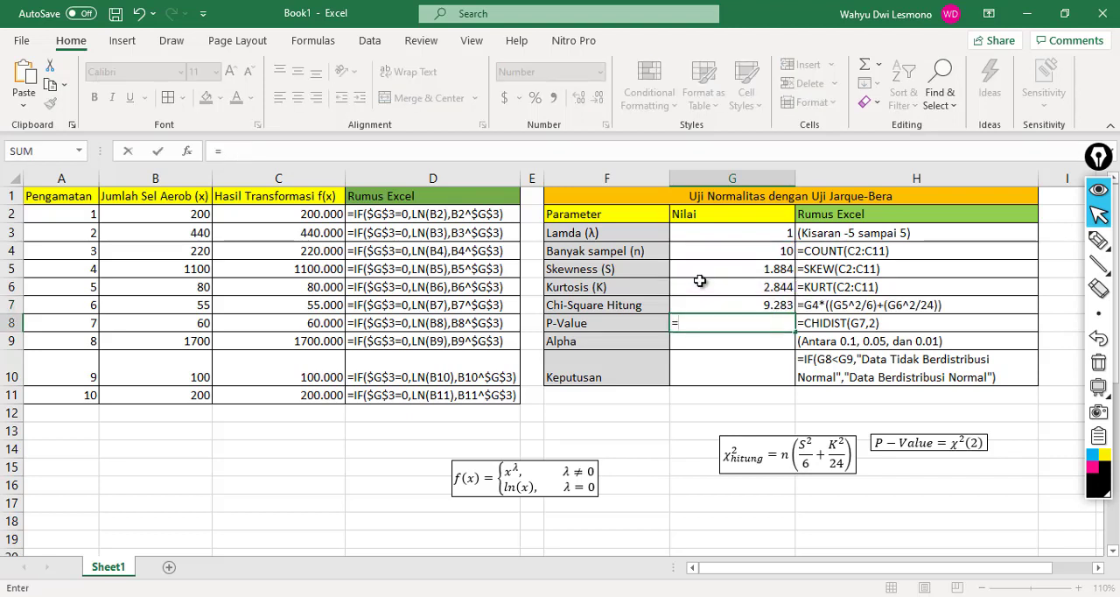
text(chidi)
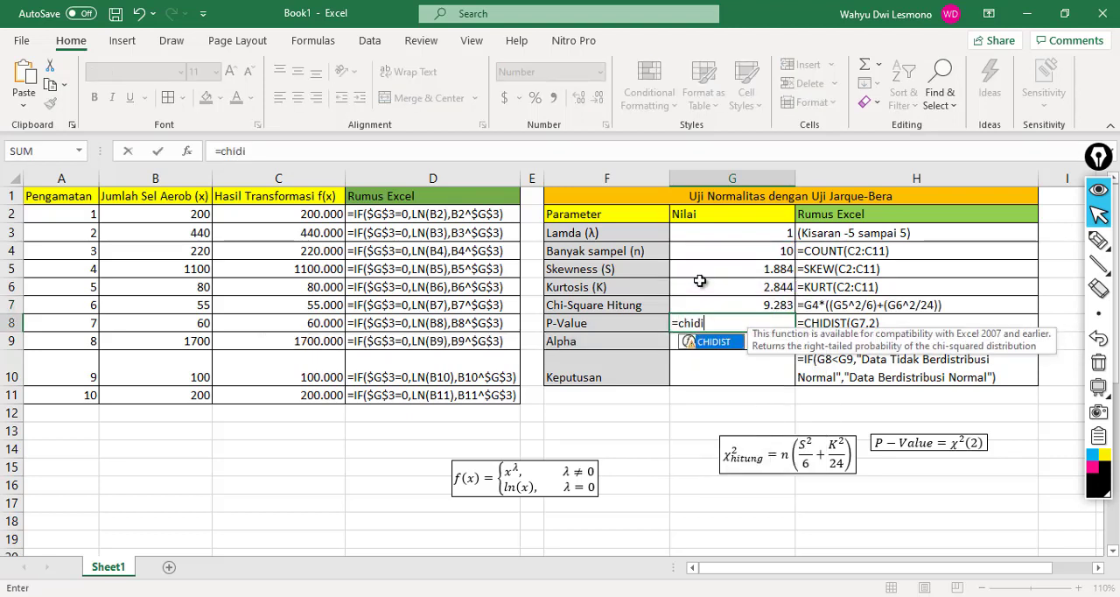
text(st()
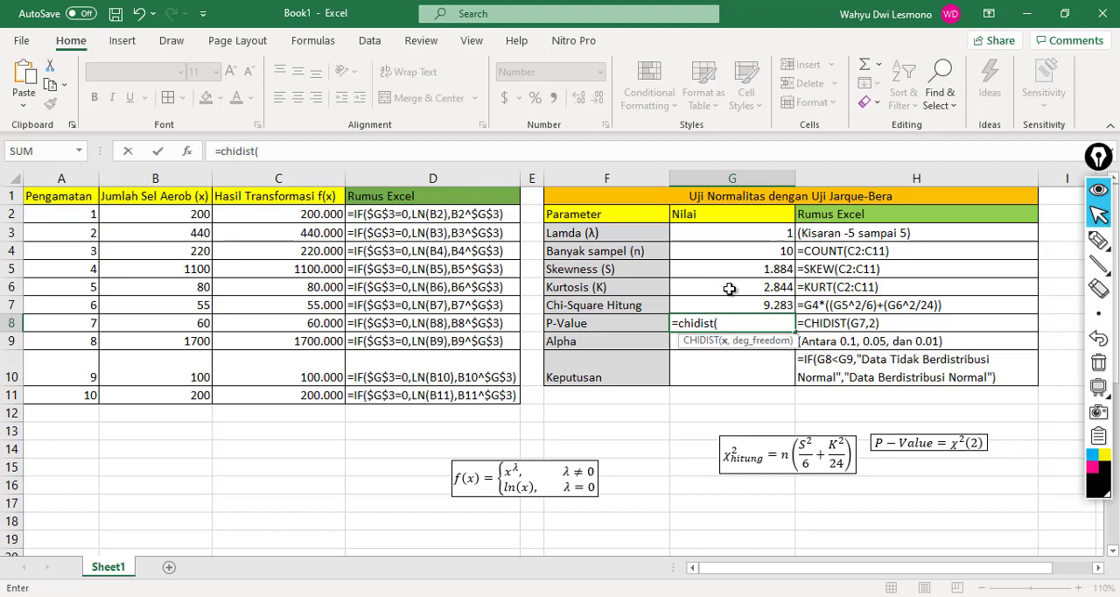
click(740, 300)
text(,2)
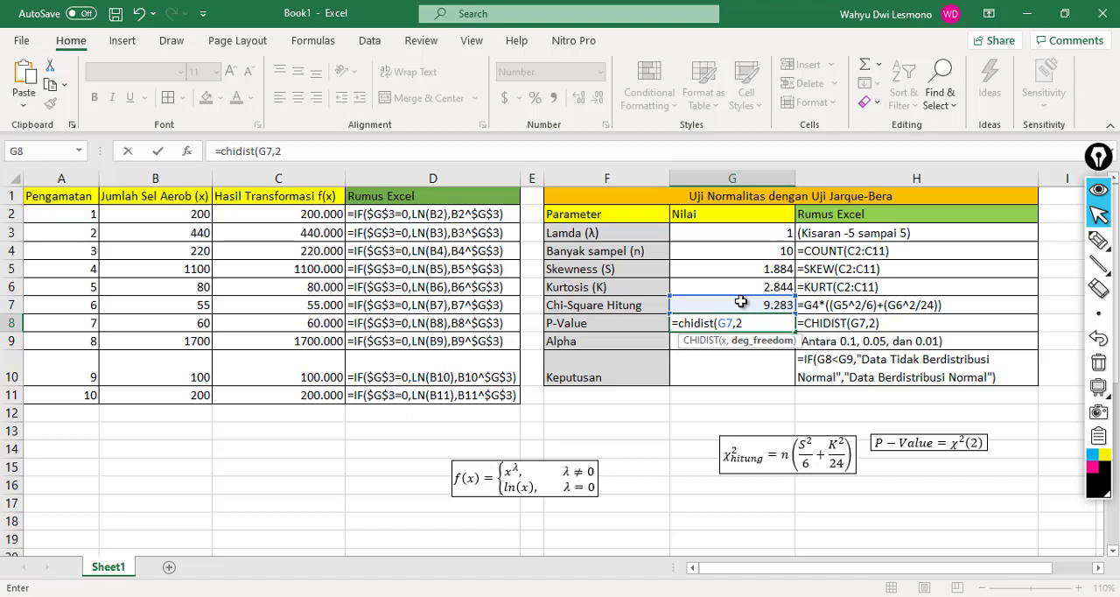
key(Return)
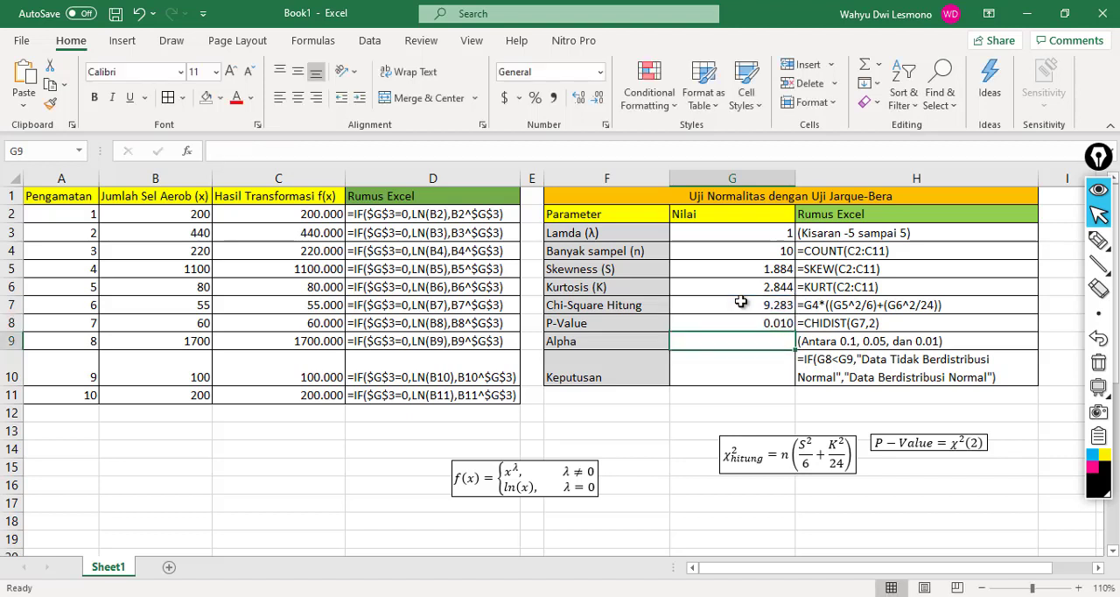
Step: Check the P-Value formula in G8, then set Alpha in G9 to 0.05
key(Up)
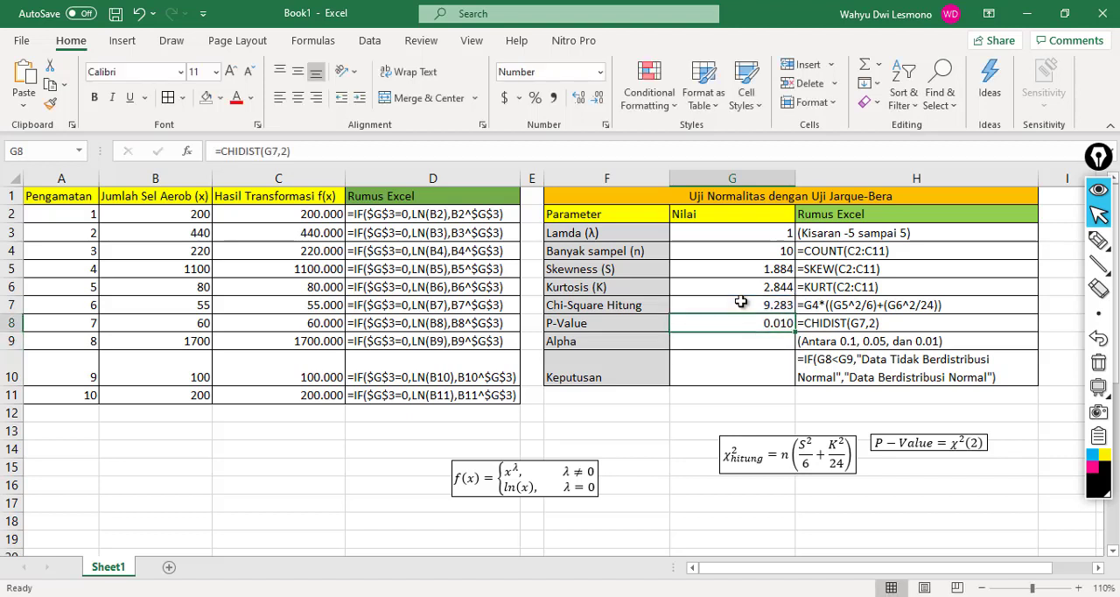
click(294, 152)
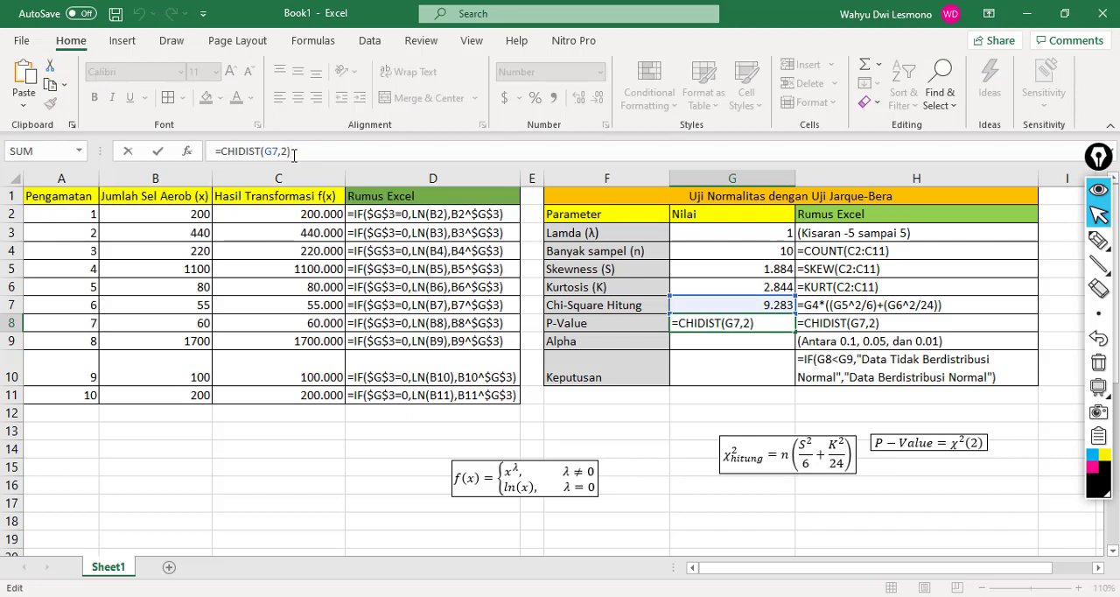
key(Return)
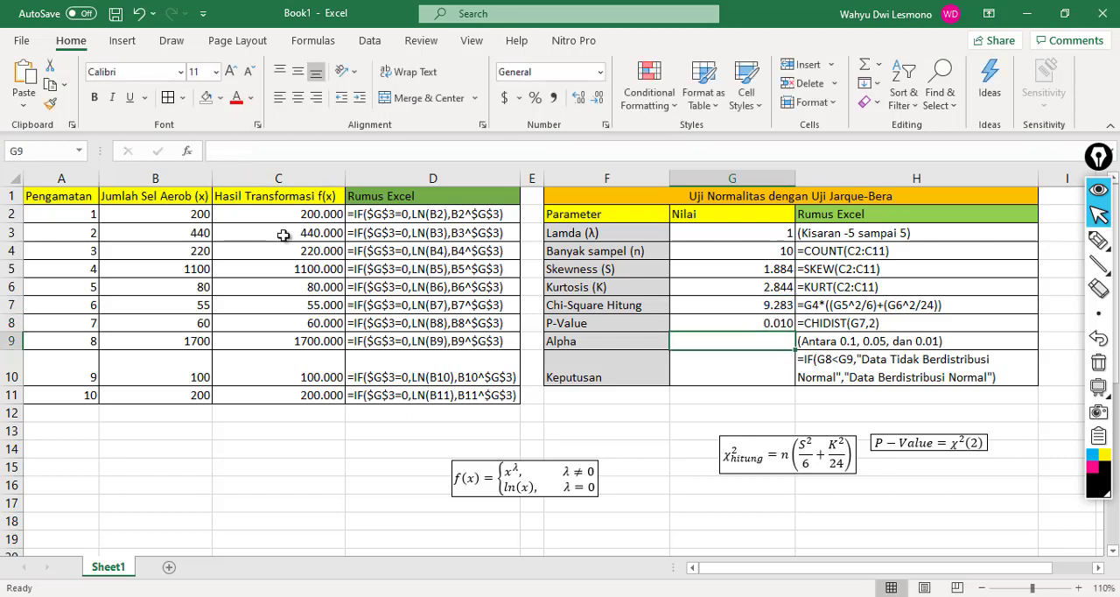
text(0.05)
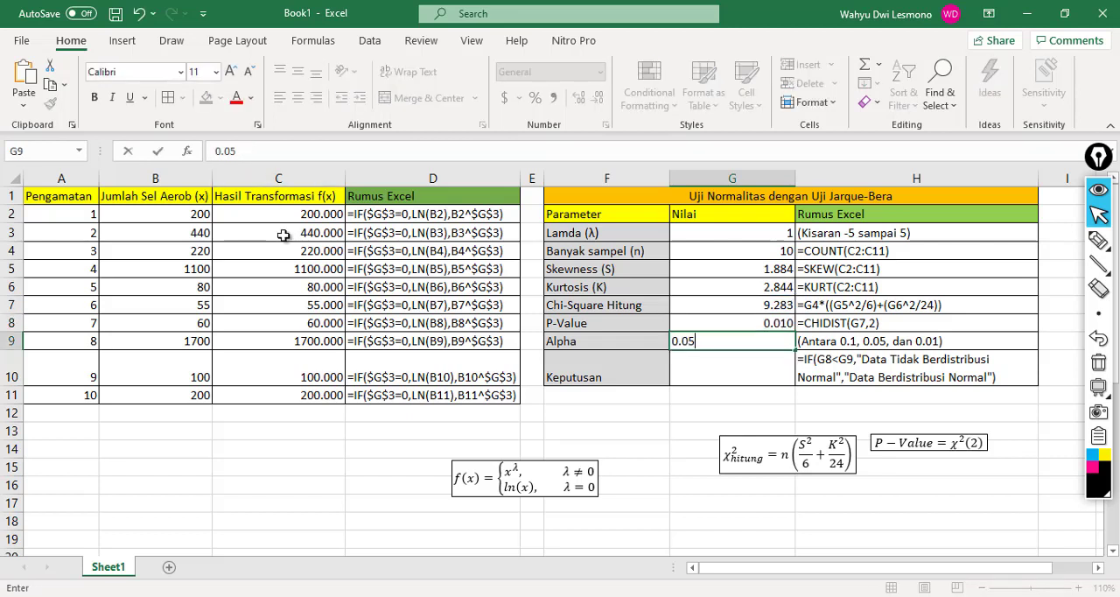
key(Return)
Step: Begin the Keputusan formula in G10 with an IF test of whether G8<G9
text(=i)
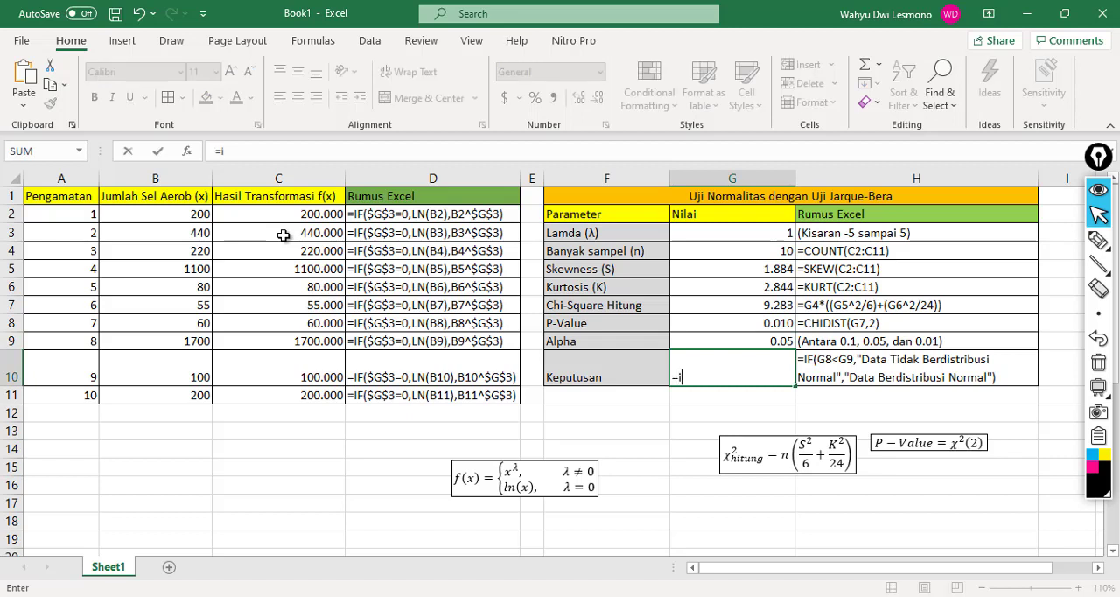
text(f()
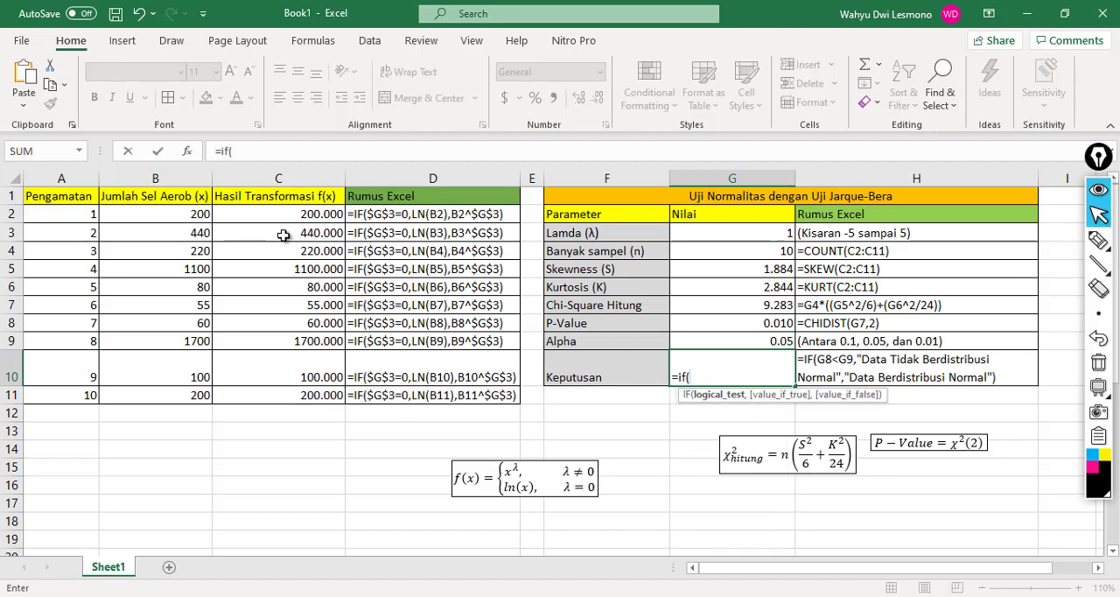
click(771, 323)
text(<)
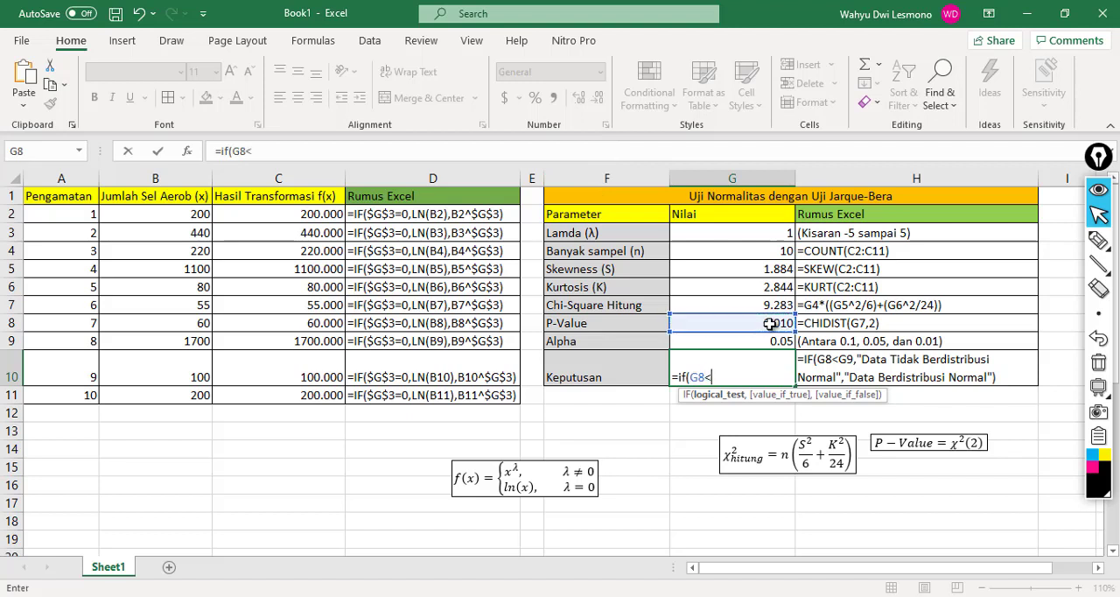
click(749, 338)
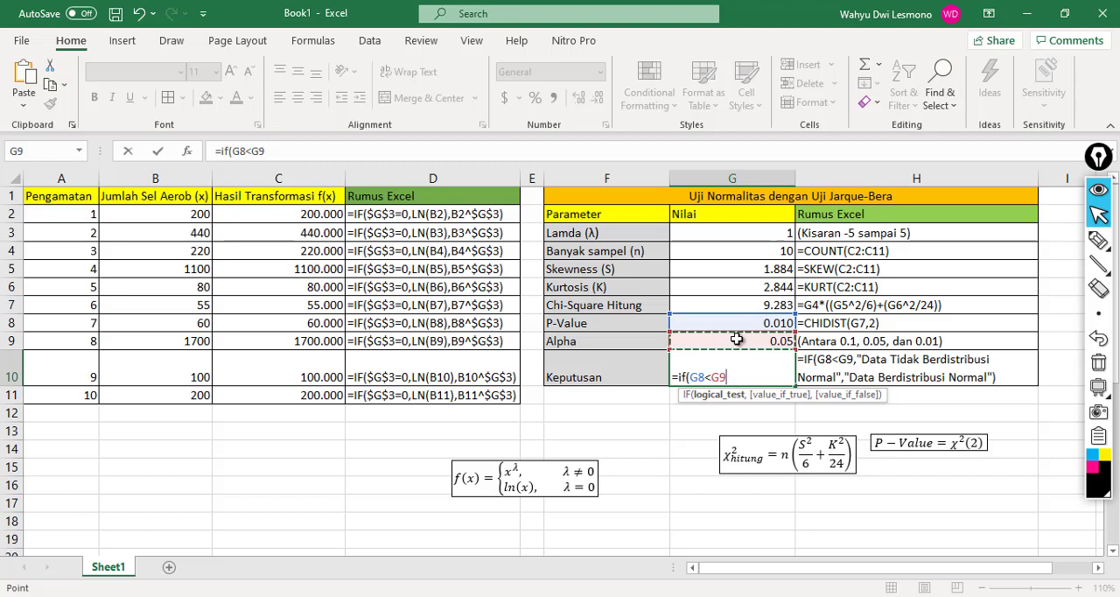
text(,)
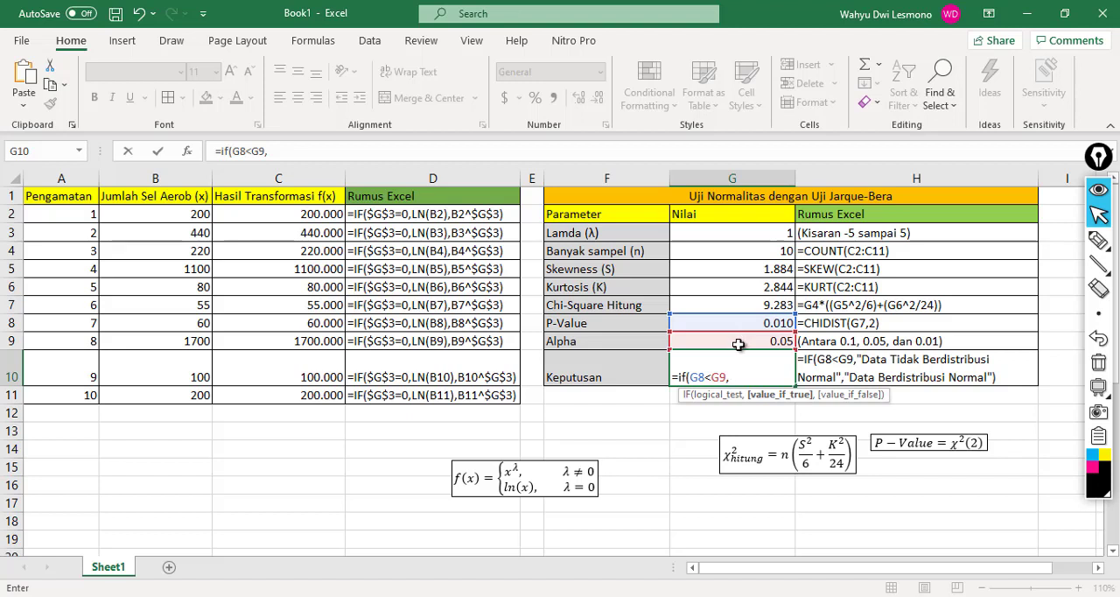
Step: Give the IF formula in G10 the value-if-true text "Data Tidak Berdistribusi Normal"
text(")
text(dSA)
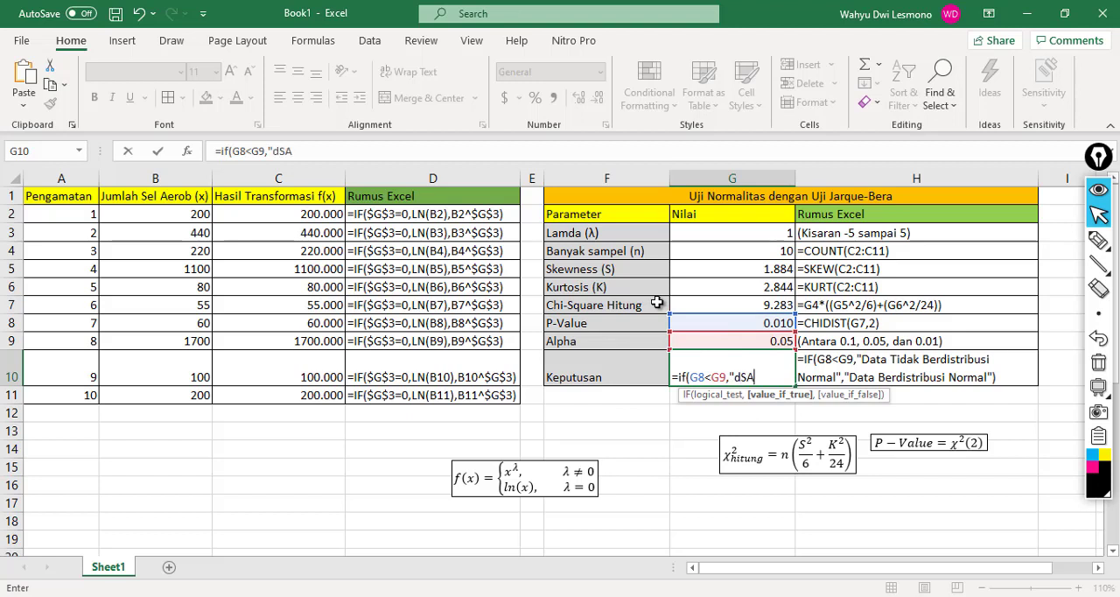
key(BackSpace)
key(BackSpace)
text(Data Tidak)
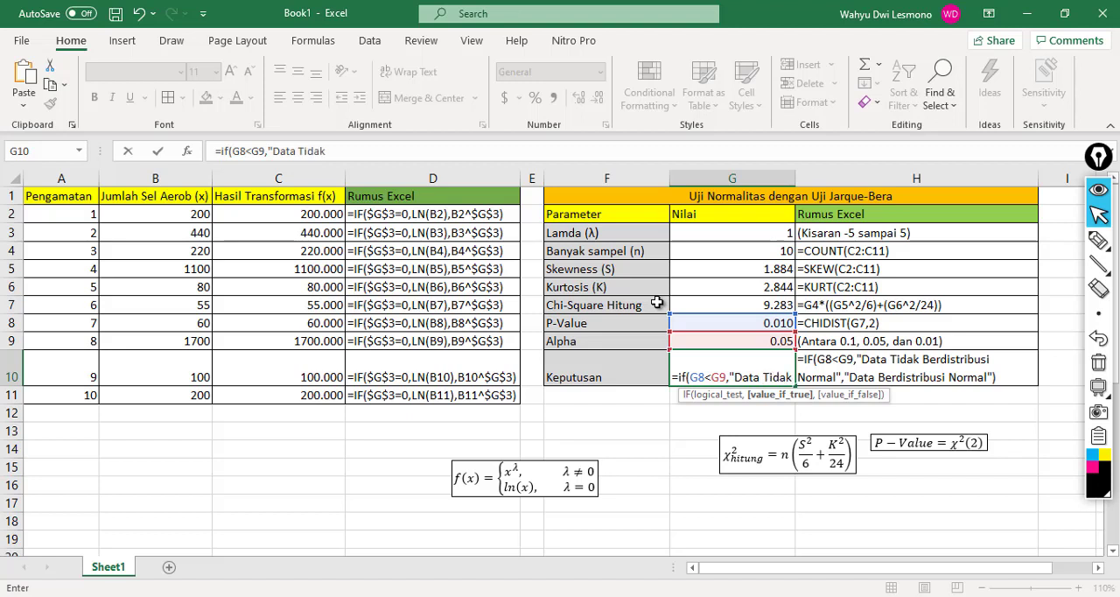
text( Berdiu)
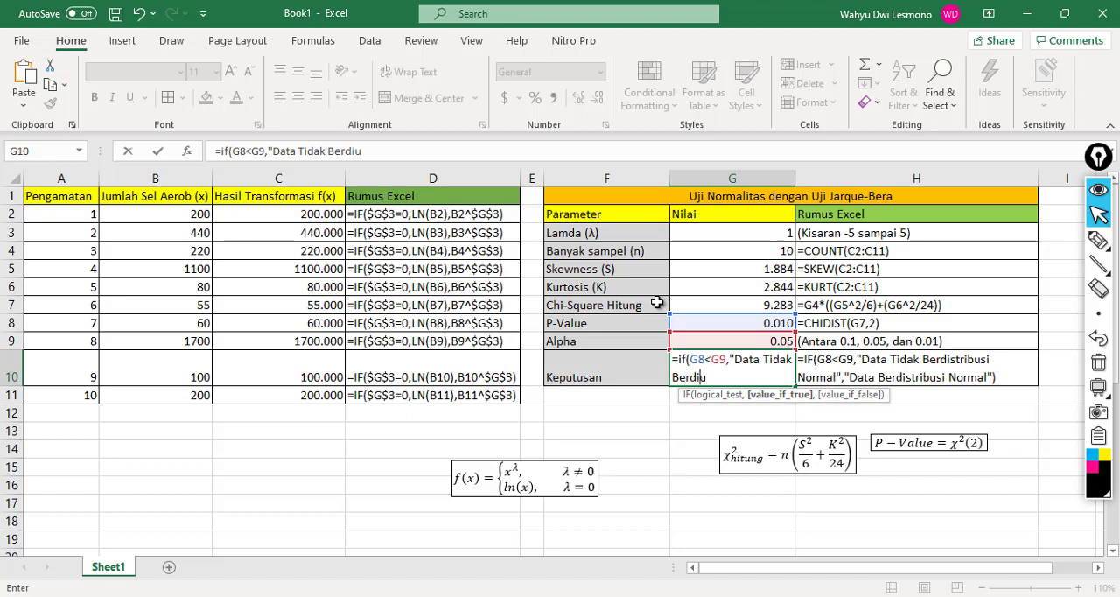
key(BackSpace)
text(stribvu)
key(BackSpace)
key(BackSpace)
text(us)
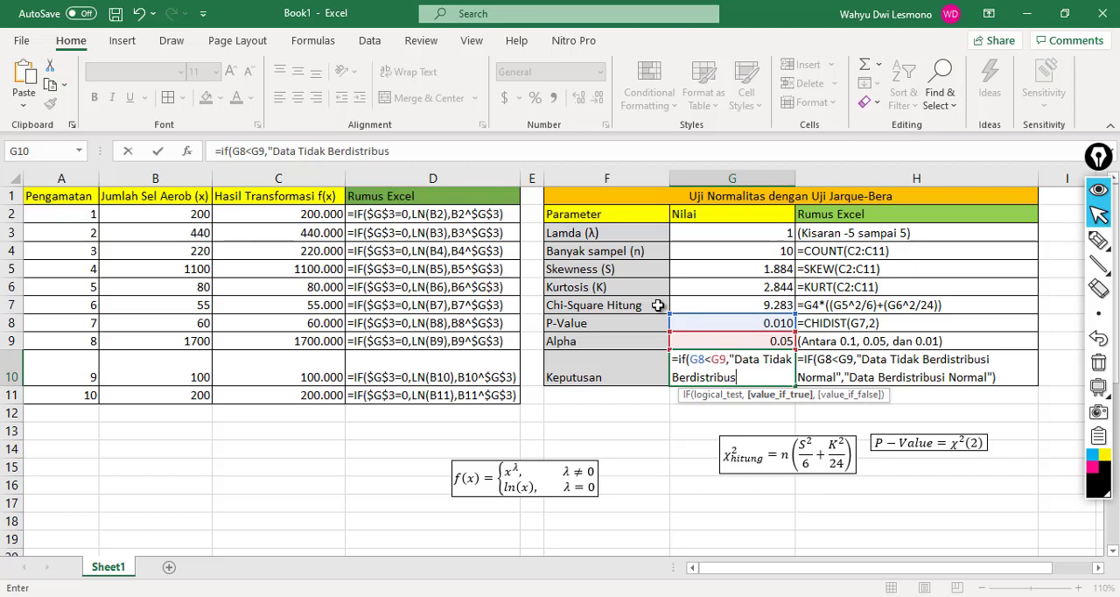
text(i Normal)
text(".)
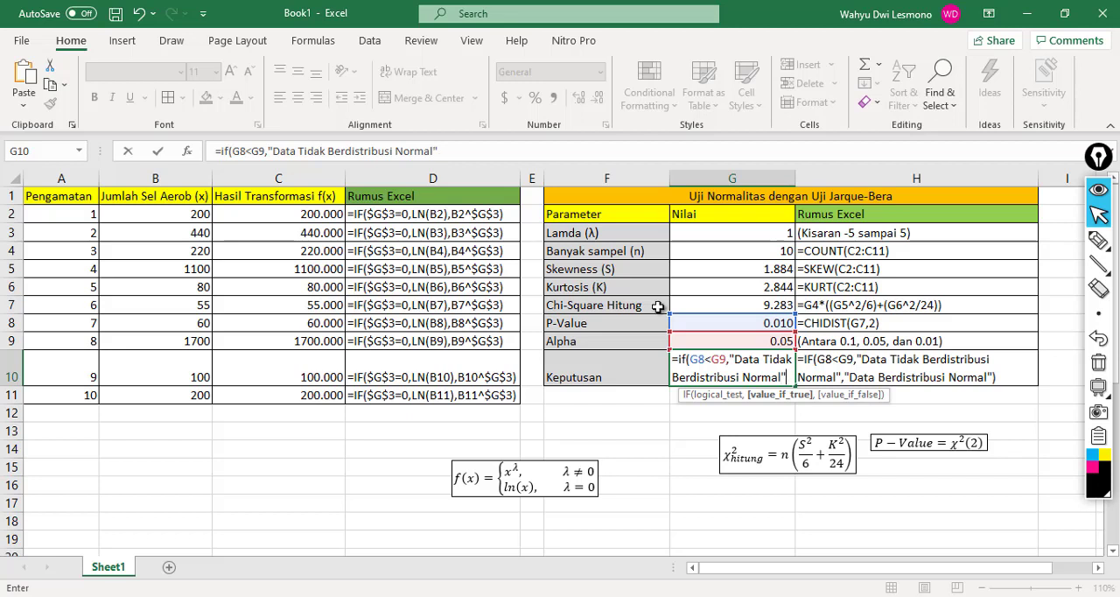
text(,")
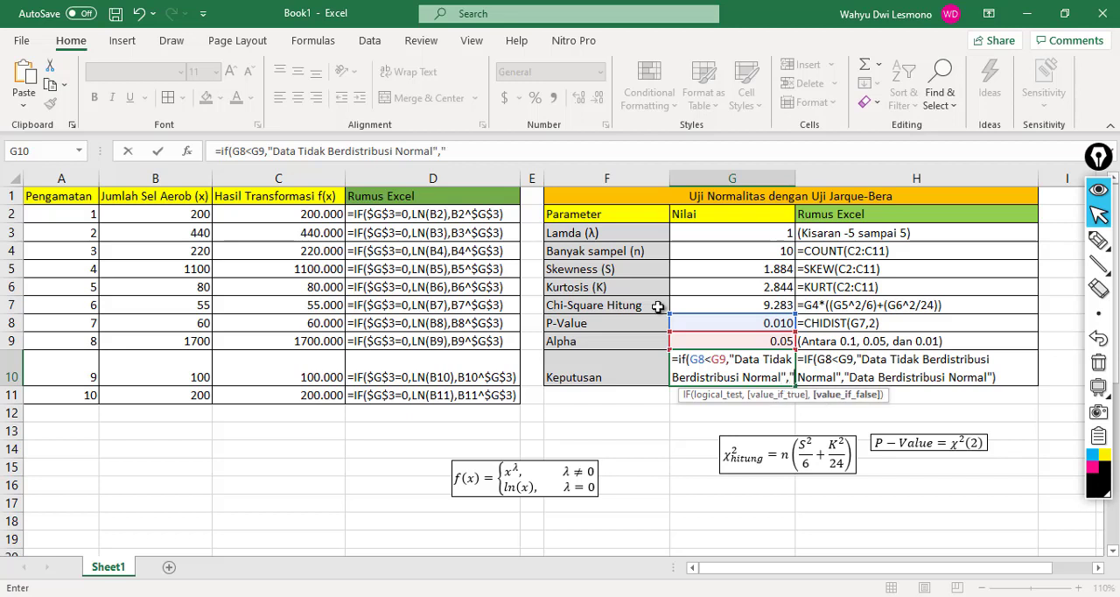
text(D)
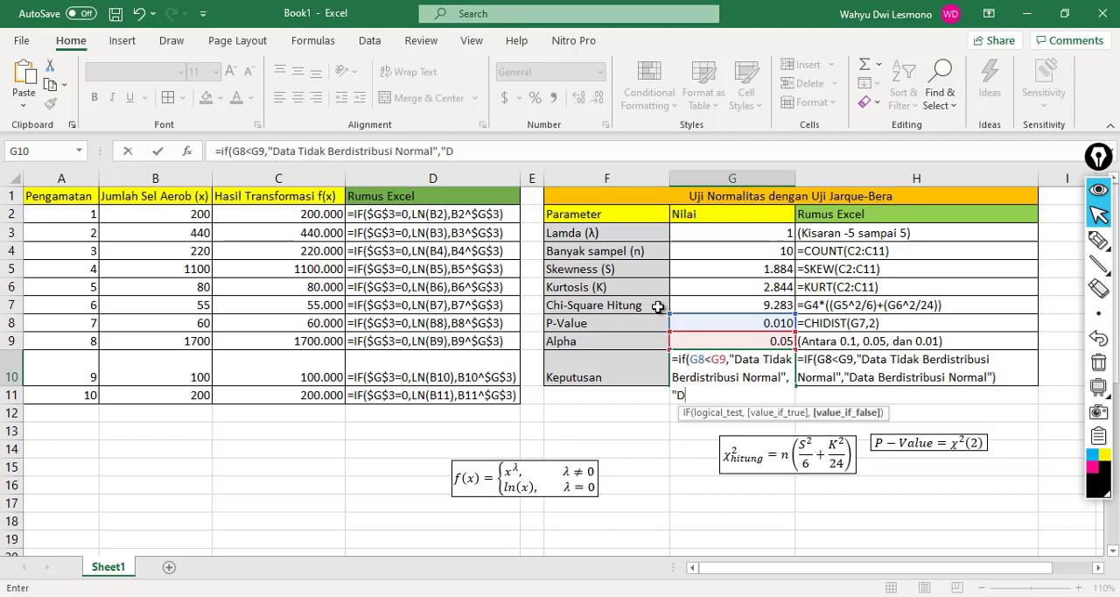
text(ata Berd)
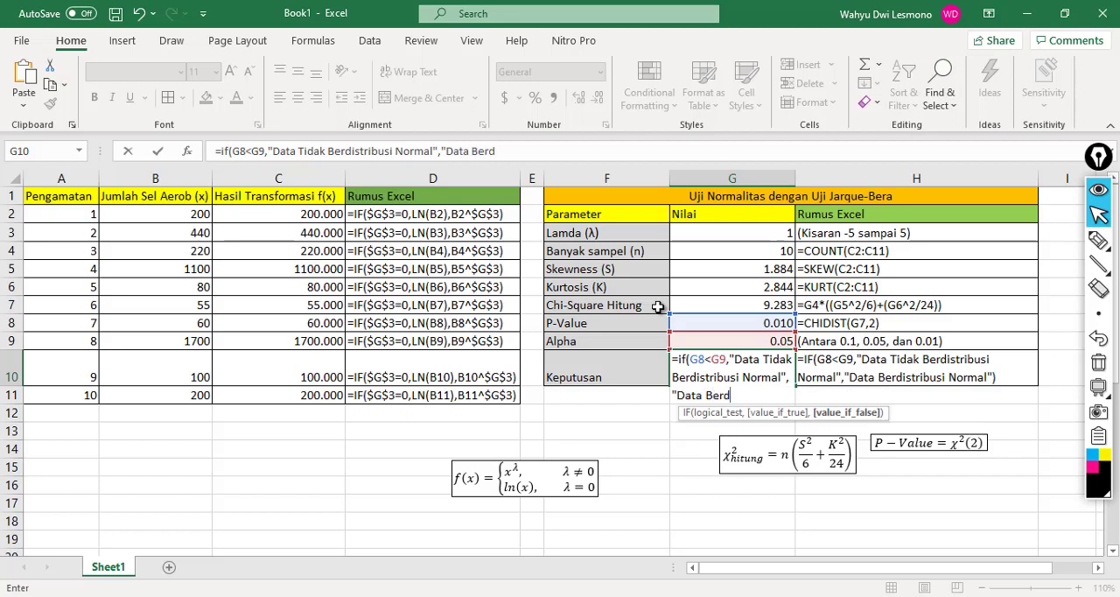
Step: Complete the IF formula in G10 with the value-if-false text "Data Berdistribusi Normal" and enter it
key(BackSpace)
text(distribusi Normal)
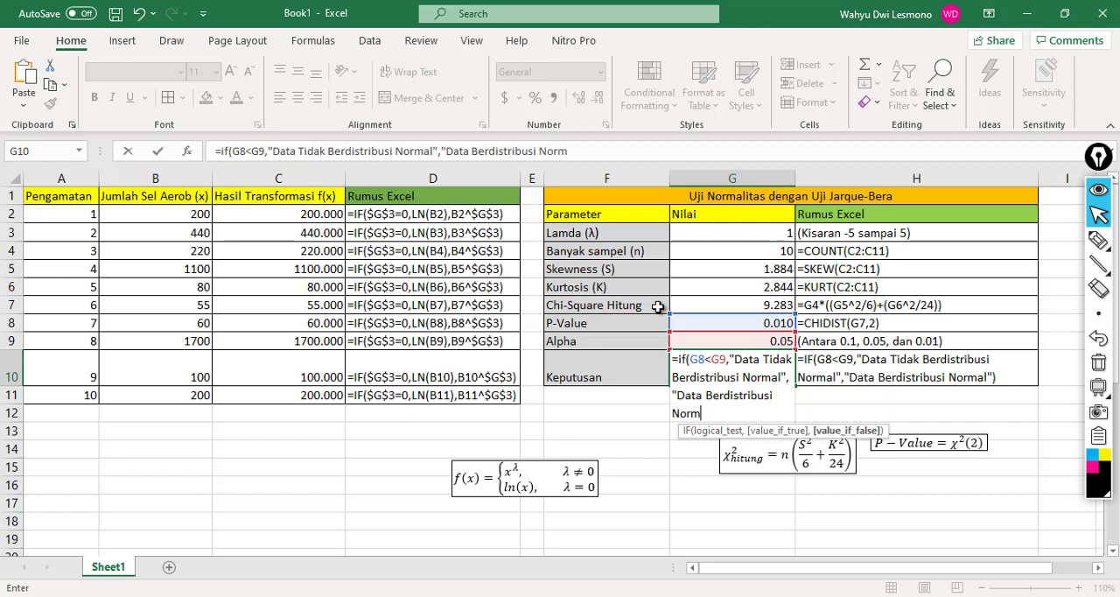
text("))
key(Return)
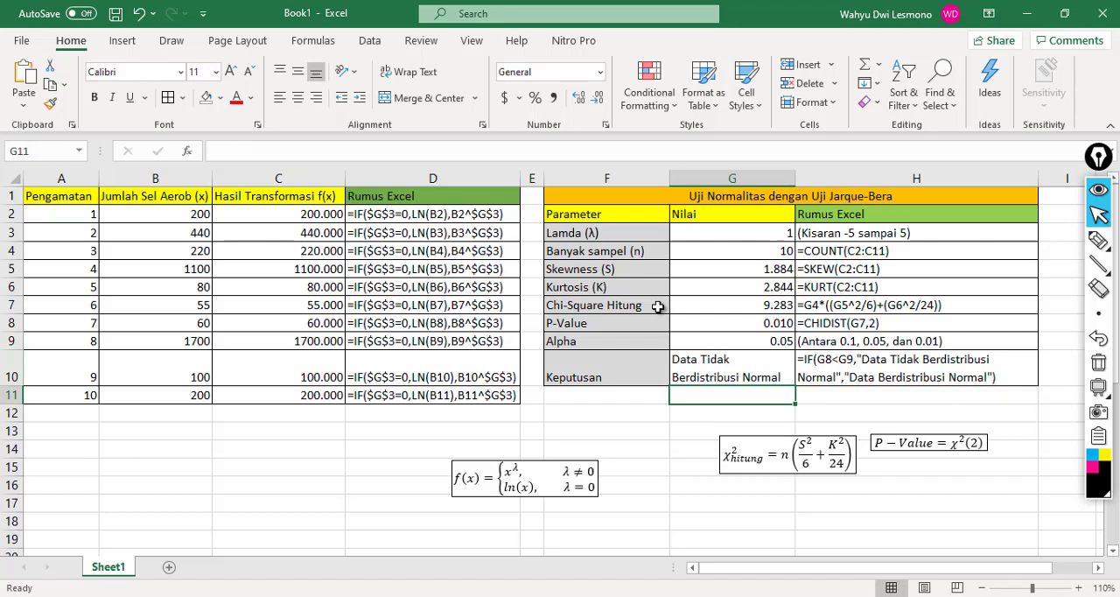
Step: Review the Lamda row and the transformation formulas in the data table
key(Up)
key(Up)
key(Up)
key(Up)
key(Up)
key(Up)
key(Up)
key(Up)
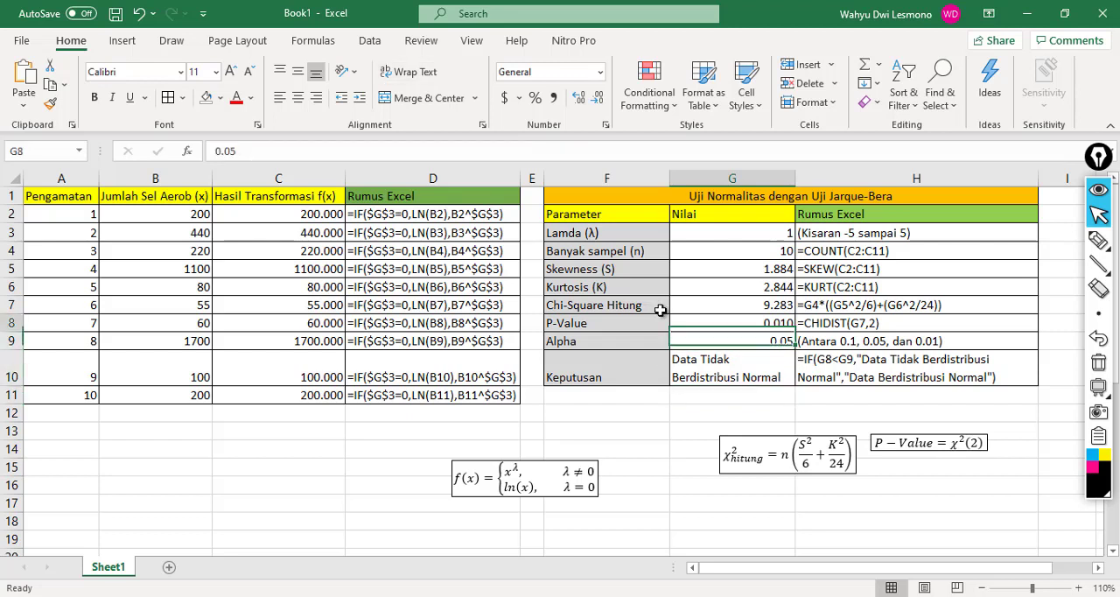
key(Left)
key(Left)
key(Left)
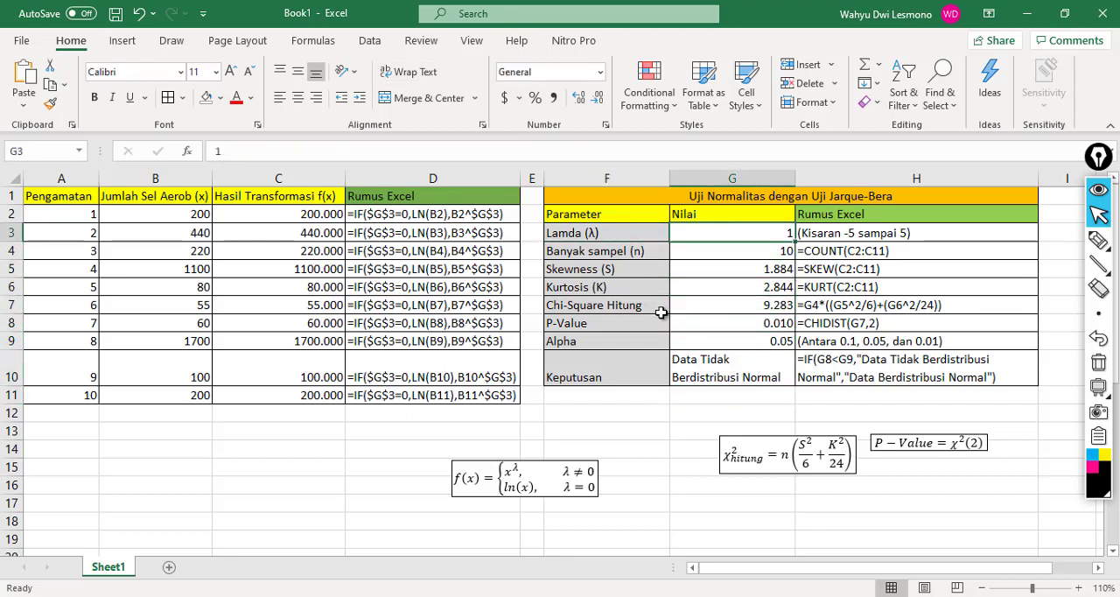
key(Left)
key(Left)
key(Right)
key(Right)
key(Right)
key(Right)
key(Right)
key(Right)
key(Right)
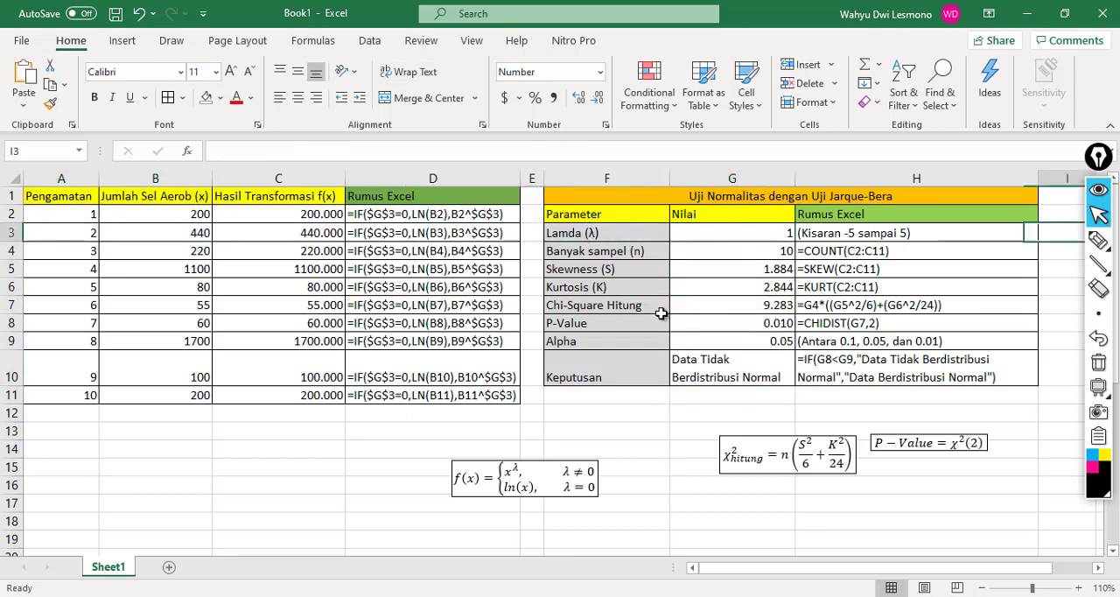
key(Left)
key(Left)
key(Left)
key(Left)
key(Left)
key(Left)
key(Left)
key(Left)
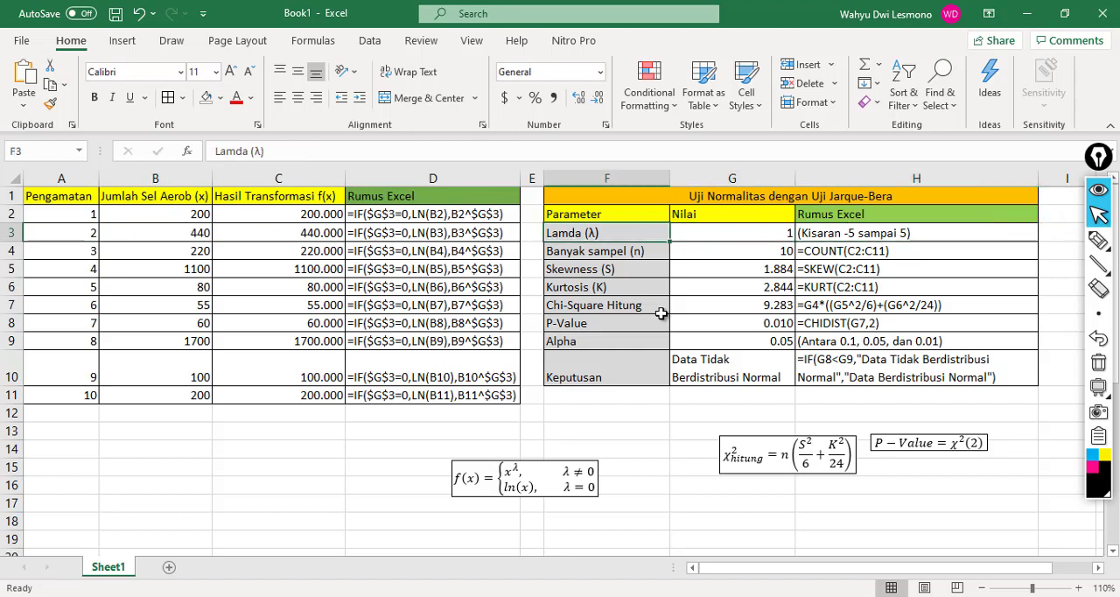
key(Right)
key(Right)
key(Up)
key(Right)
key(Right)
key(Right)
key(Right)
key(Right)
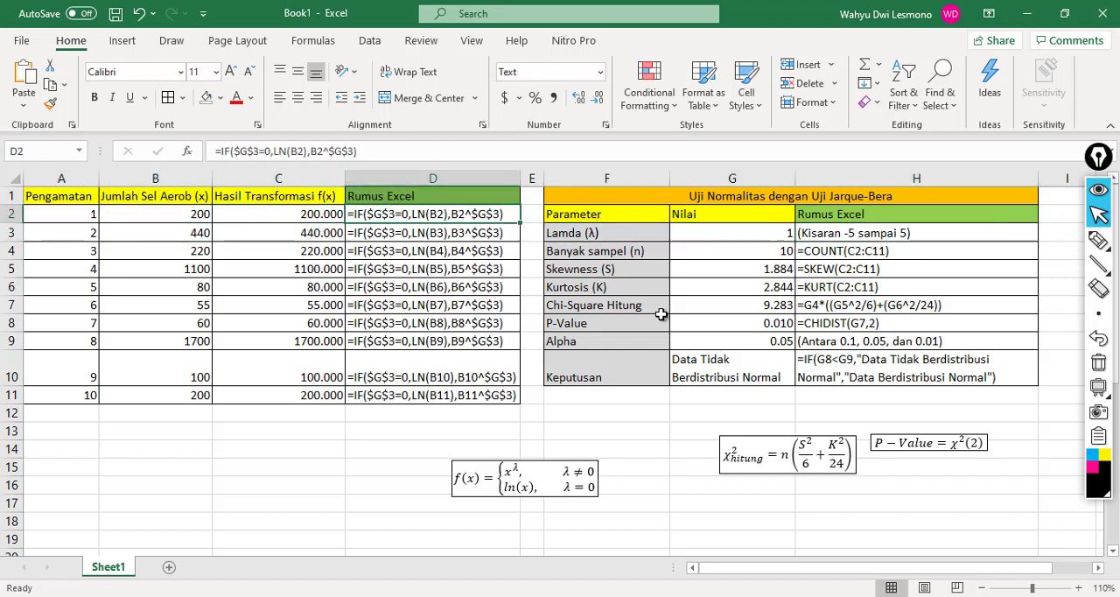
key(Down)
Step: Compare the P-Value in G8 with Alpha in G9 and check the decision in G10
key(Down)
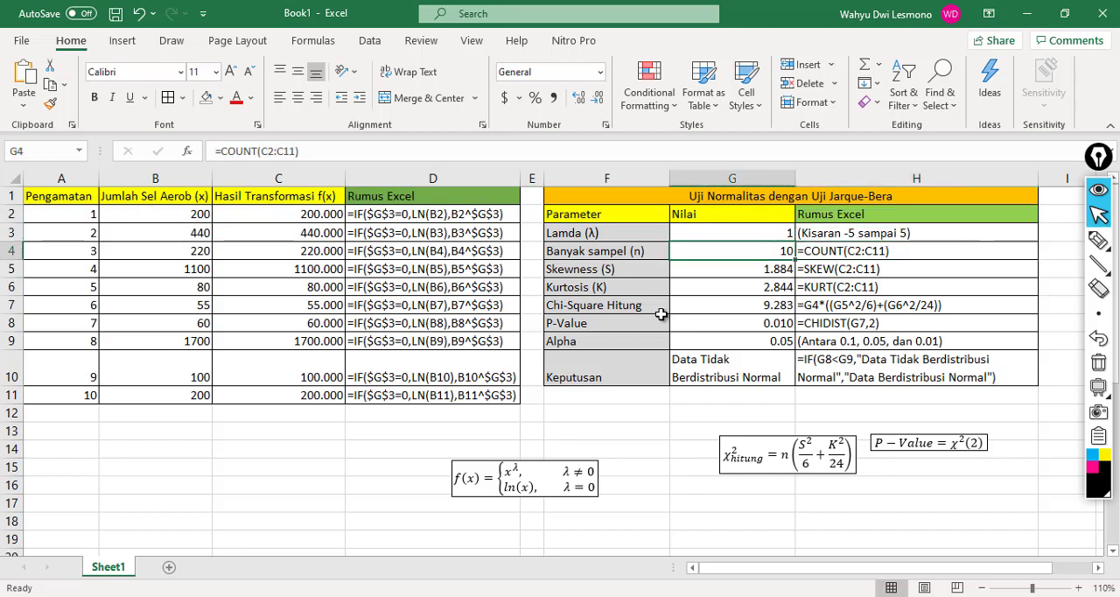
key(Left)
key(Left)
key(Down)
key(Down)
key(Down)
key(Down)
key(Down)
key(Right)
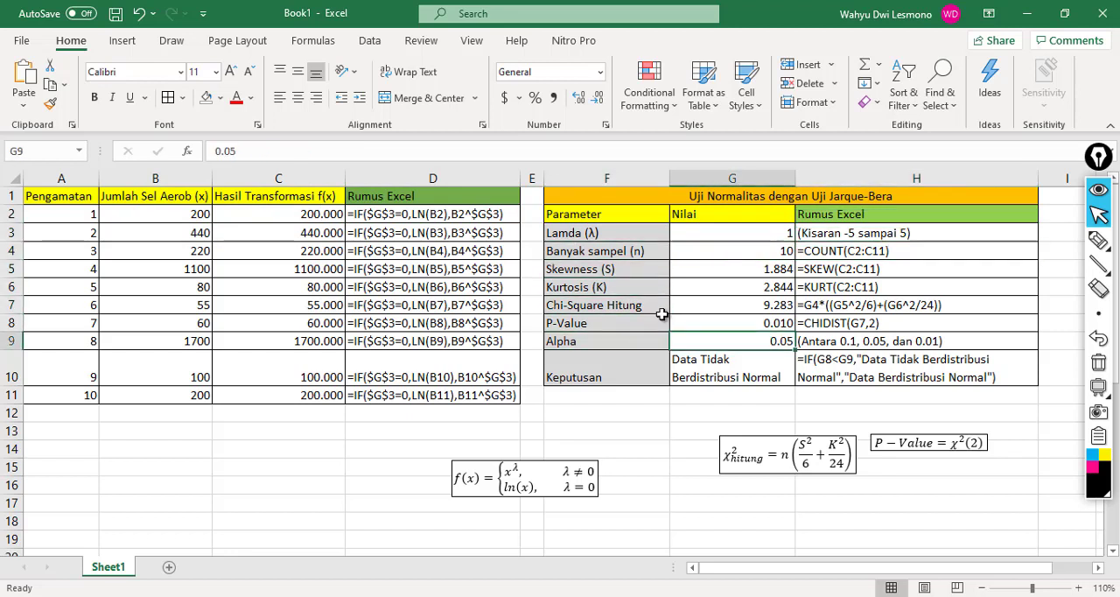
key(Up)
key(Down)
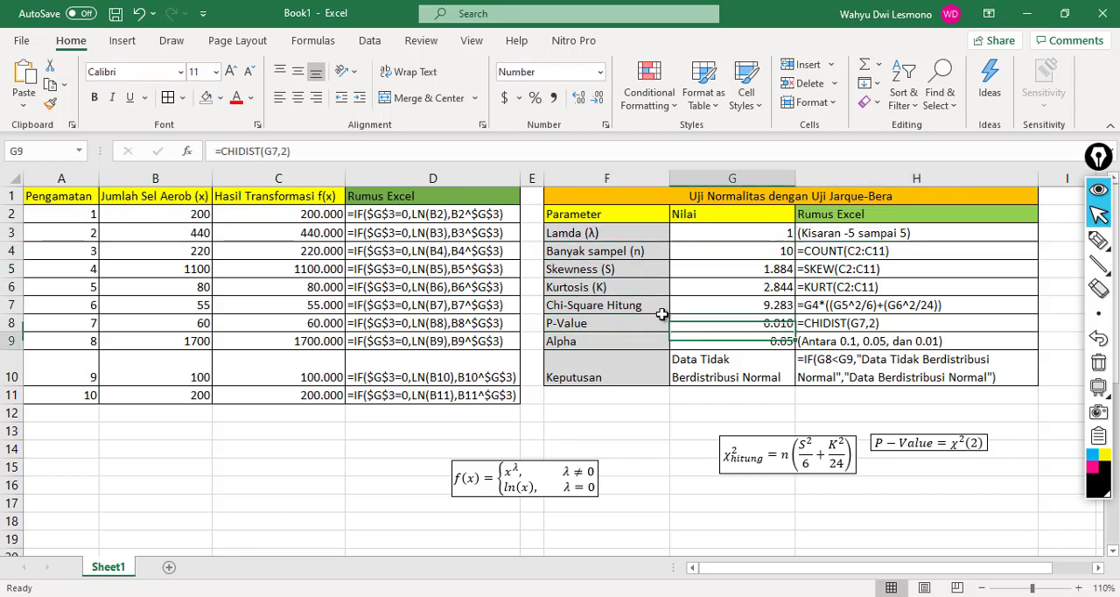
key(Up)
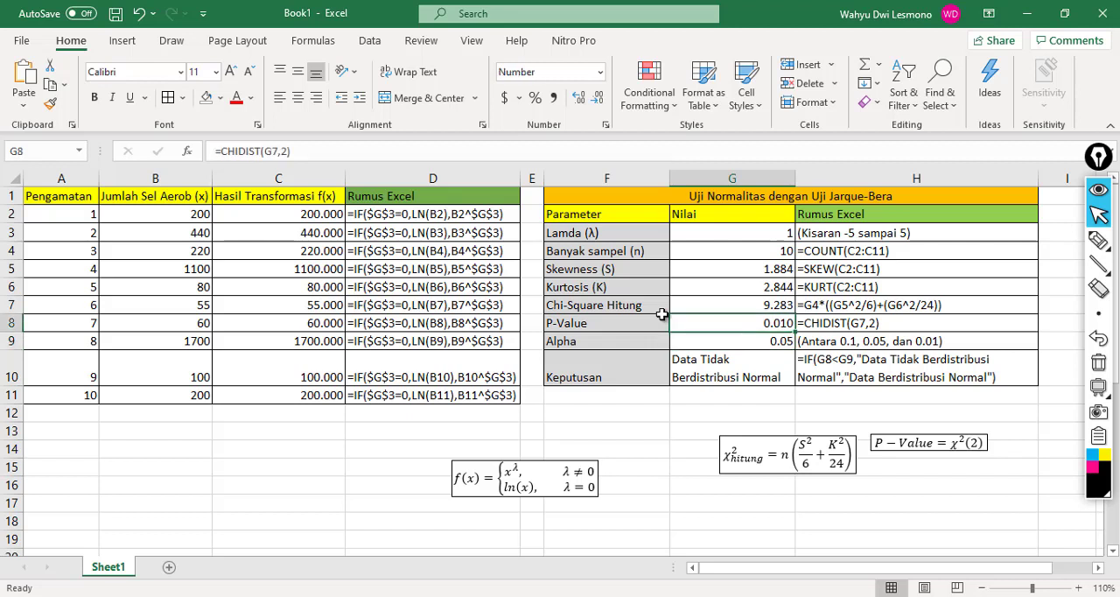
key(Down)
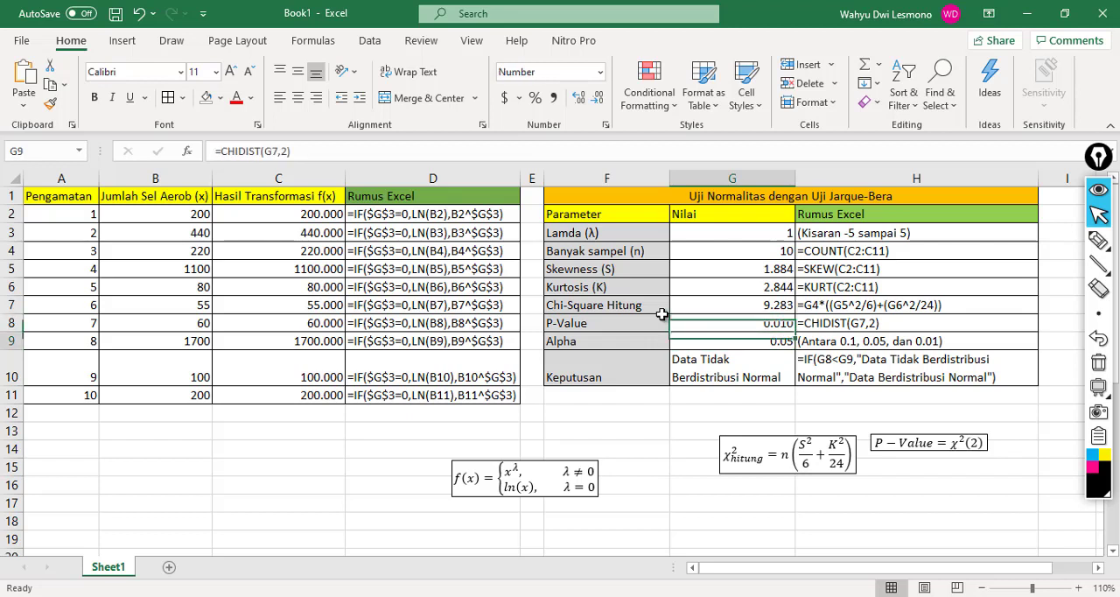
key(Down)
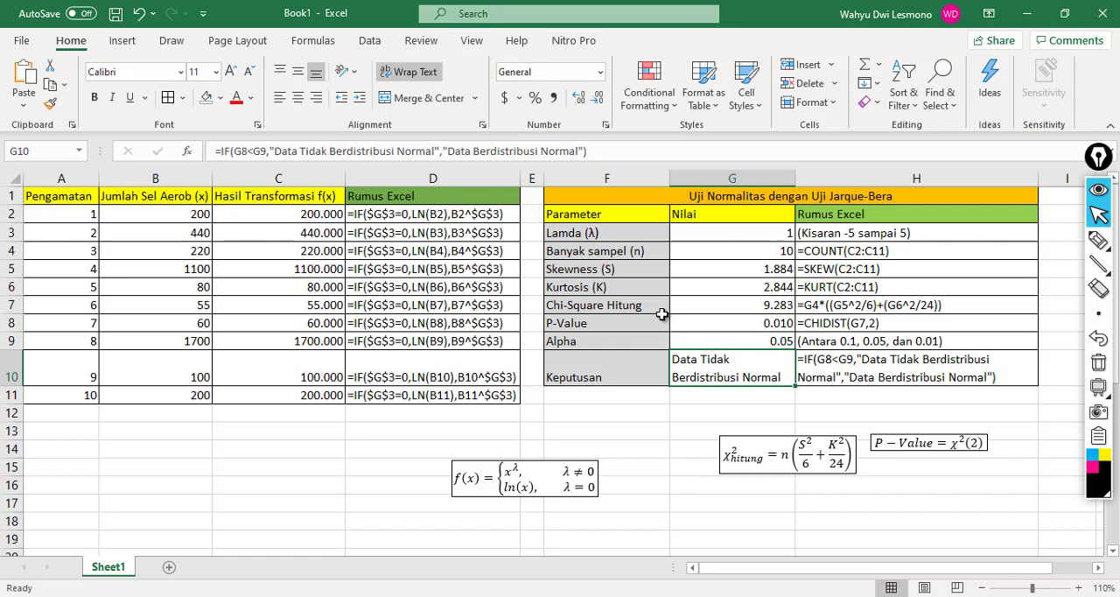
Step: Set the Lamda (λ) value in G3 to 2
key(Up)
key(Up)
key(Up)
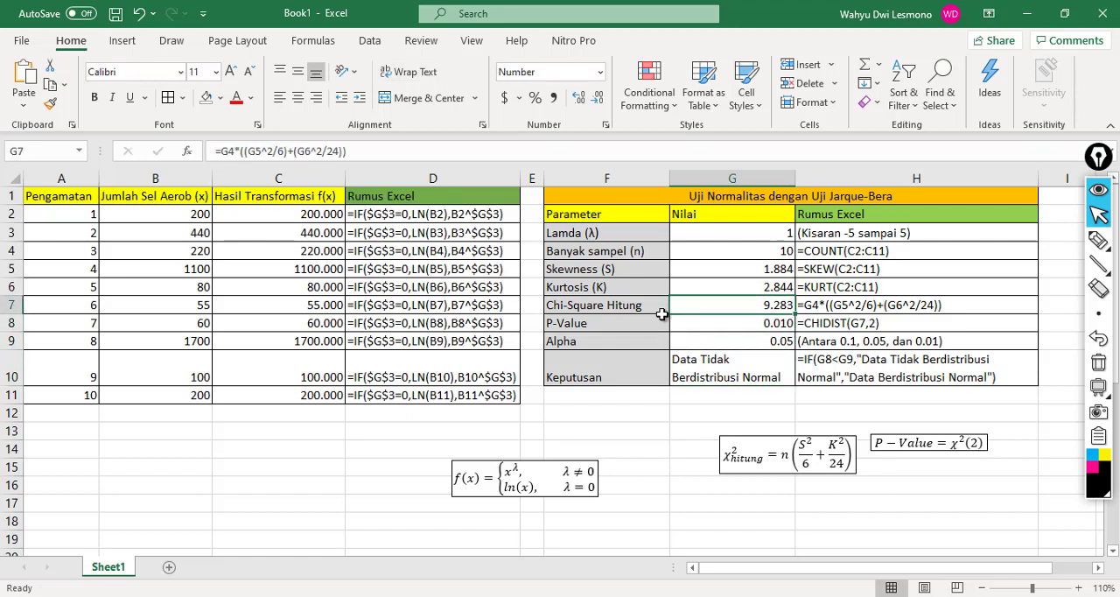
key(Up)
key(Up)
key(Up)
key(Up)
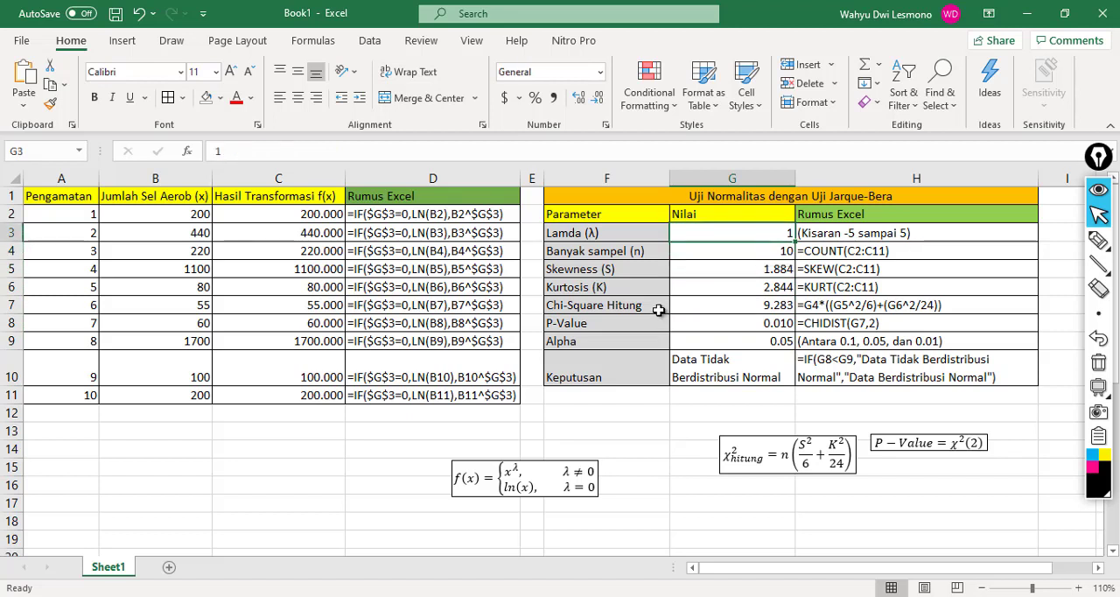
text(2)
key(Return)
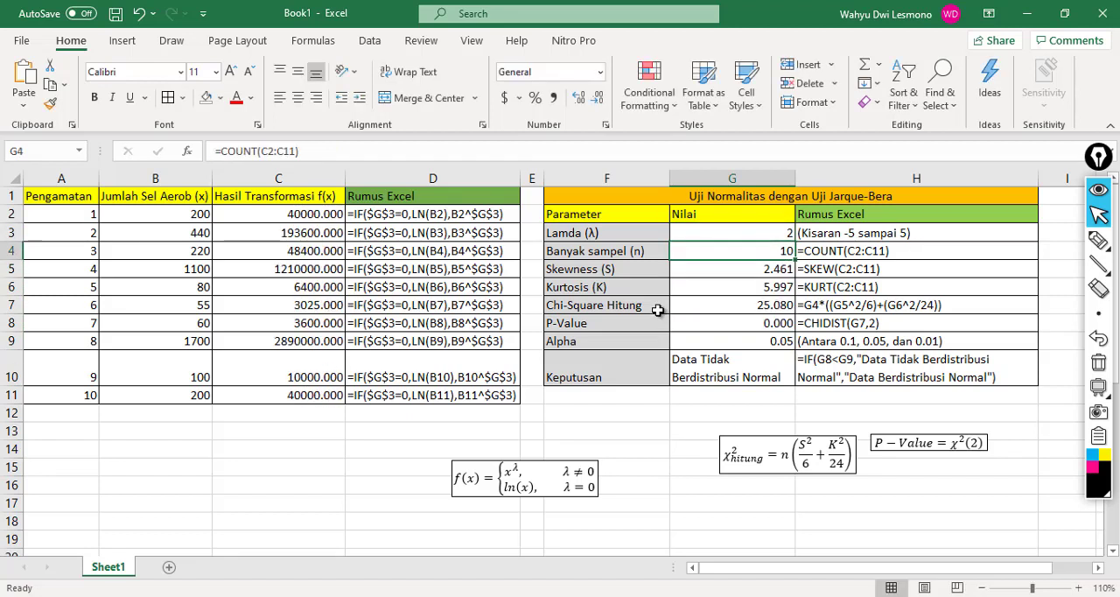
Step: Examine the recalculated transformation results in column C against the original cell counts in column B
key(Left)
key(Left)
key(Left)
key(Left)
key(Left)
key(Up)
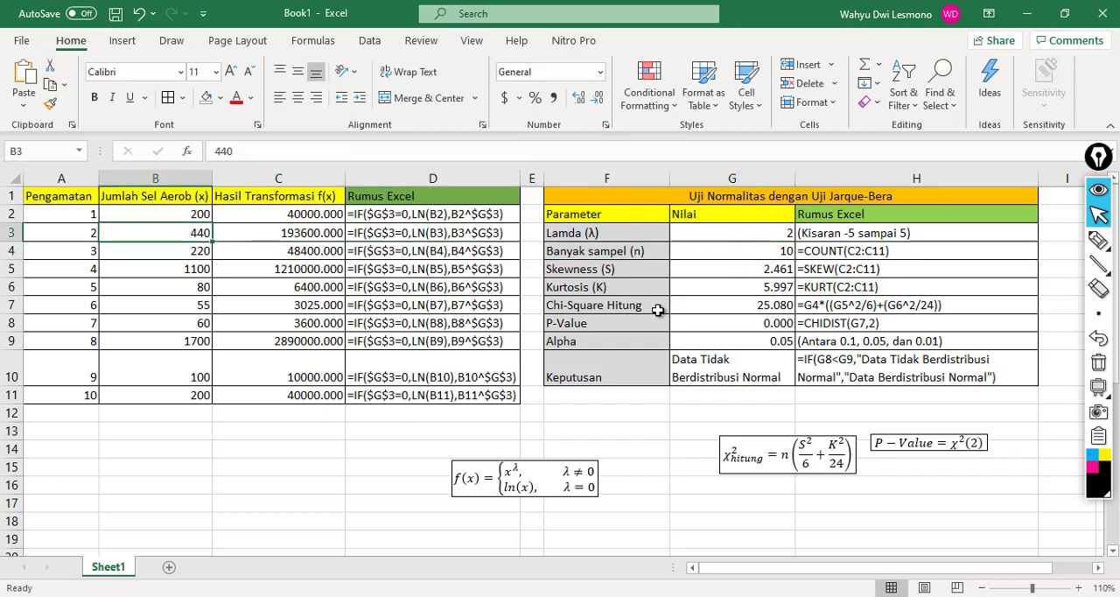
key(Up)
key(Right)
key(Down)
key(Down)
key(Down)
key(Down)
key(Down)
key(Down)
key(Down)
key(Down)
key(Down)
key(Down)
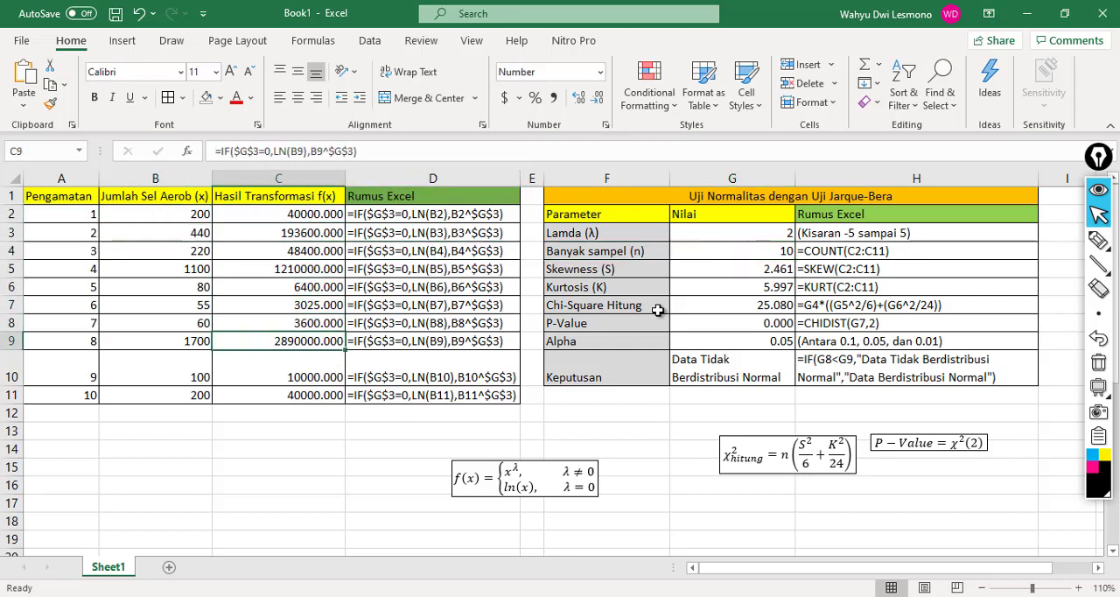
Step: Check the decision in G10 against the skewness, kurtosis, Chi-Square, P-Value and Alpha cells in G5:G9
key(Up)
key(Up)
key(Right)
key(Right)
key(Right)
key(Right)
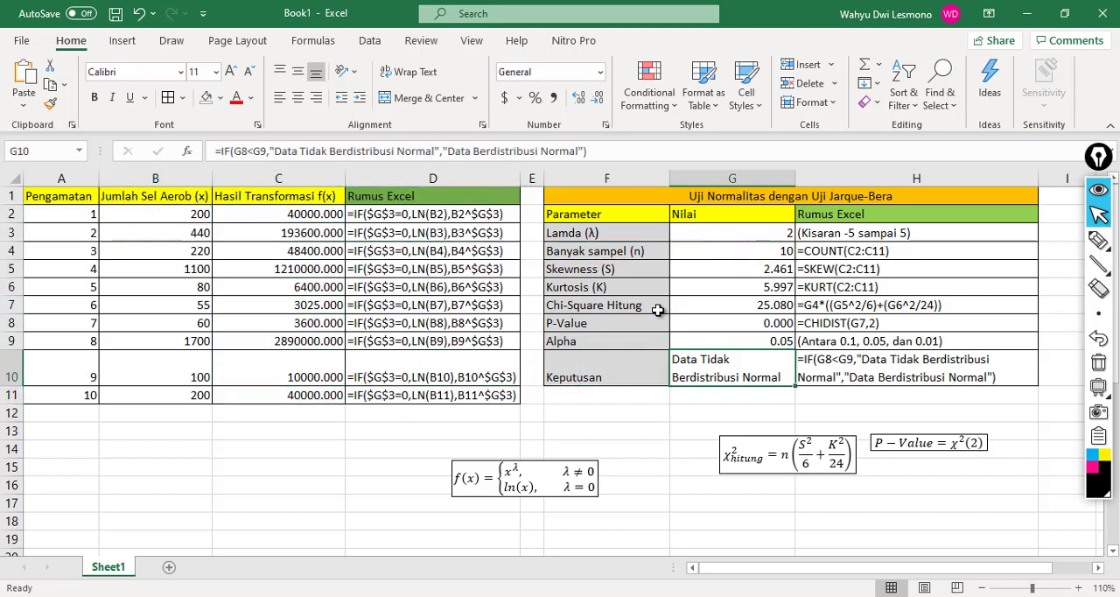
key(Up)
key(Up)
key(Up)
key(Up)
key(Up)
key(Down)
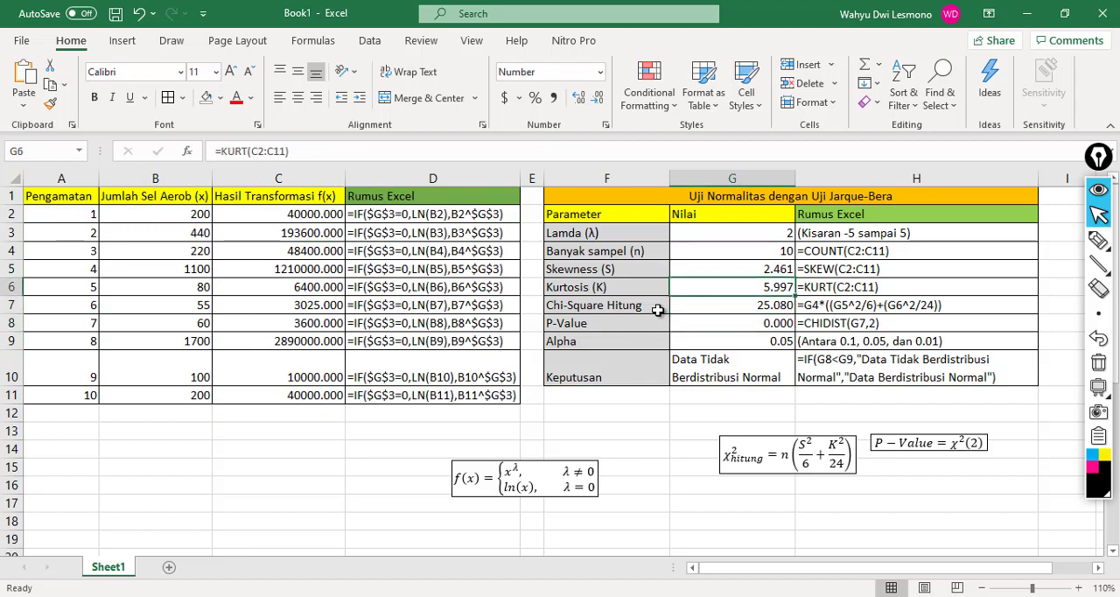
key(Down)
key(Down)
key(Down)
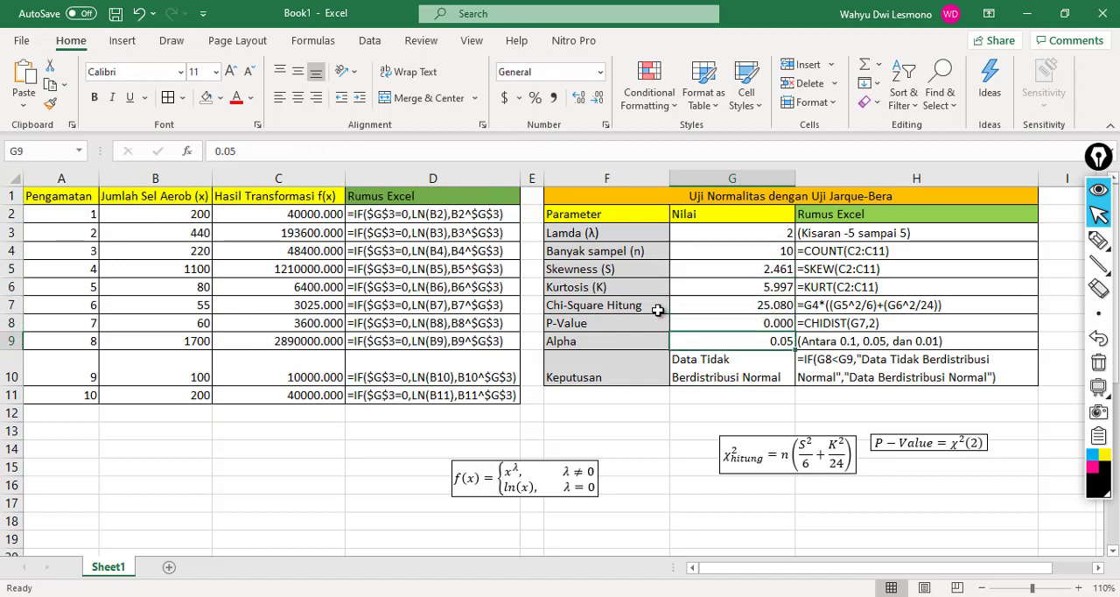
Step: Set the Lamda (λ) value in G3 to 3
key(Up)
key(Up)
key(Up)
key(Up)
key(Up)
key(Up)
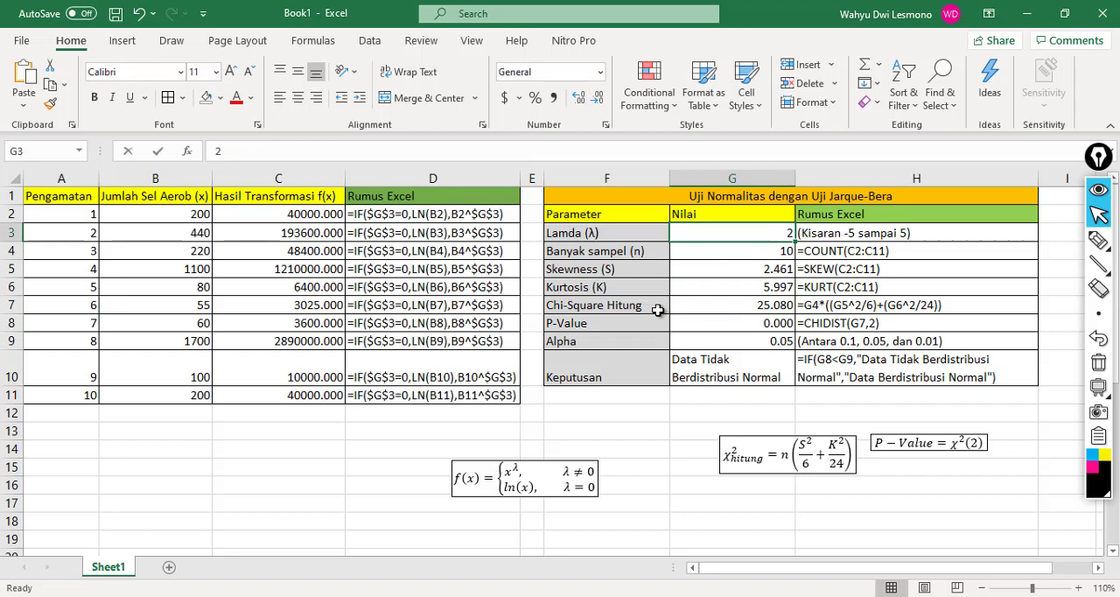
text(3)
key(Return)
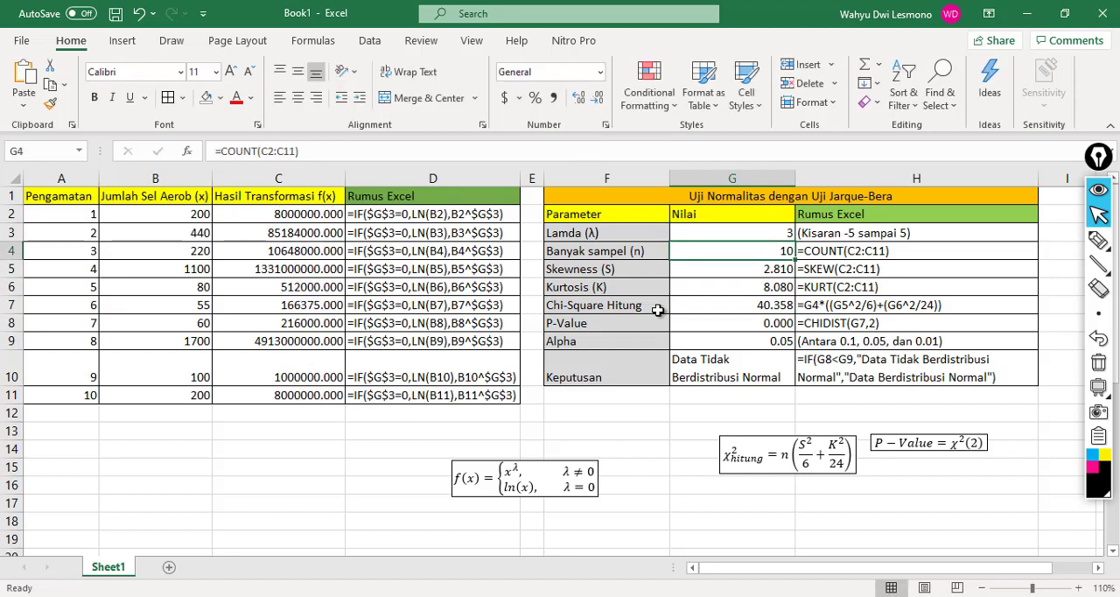
Step: Examine the recalculated transformation results and their Excel formulas in columns C and D
key(Left)
key(Left)
key(Left)
key(Left)
key(Left)
key(Up)
key(Right)
key(Right)
key(Down)
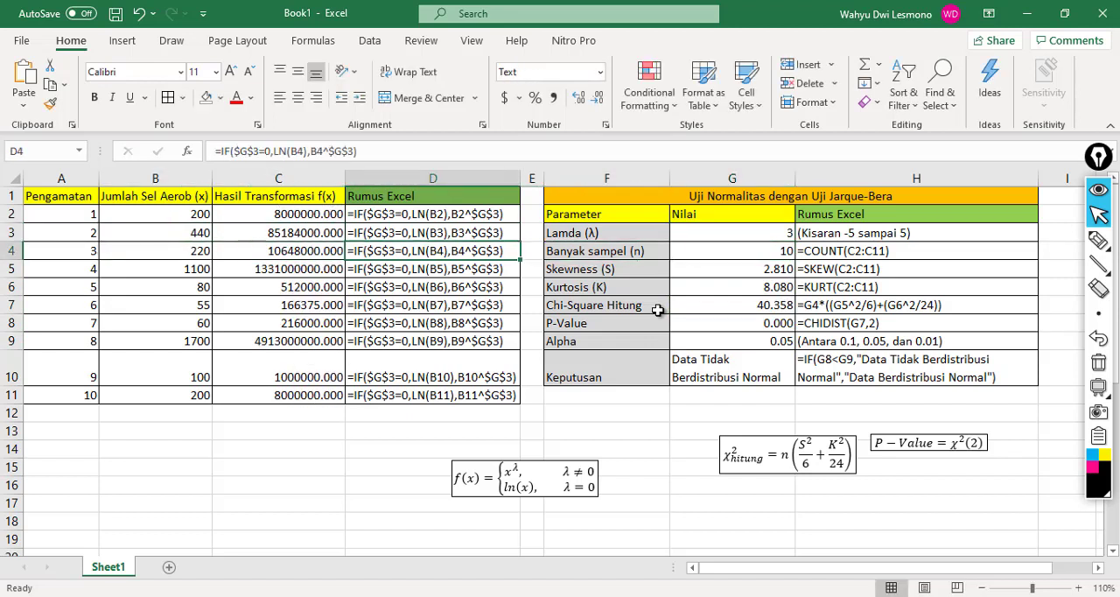
key(Down)
Step: Review the Chi-Square Hitung value in G7 and compare the P-Value in G8 with Alpha in G9 for the decision in G10
key(Right)
key(Right)
key(Right)
key(Down)
key(Down)
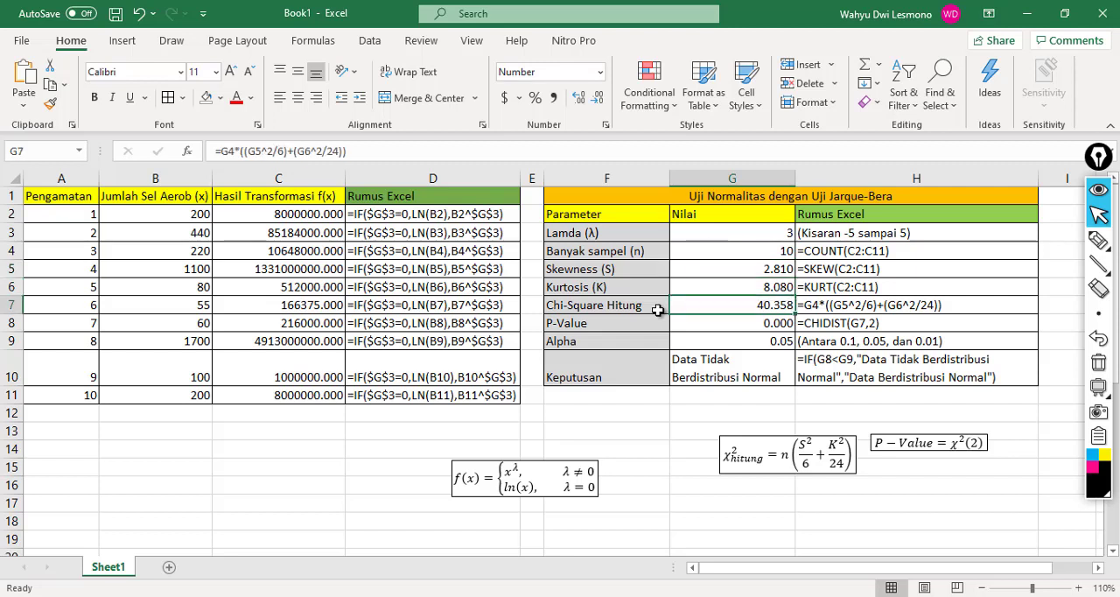
key(Down)
key(Down)
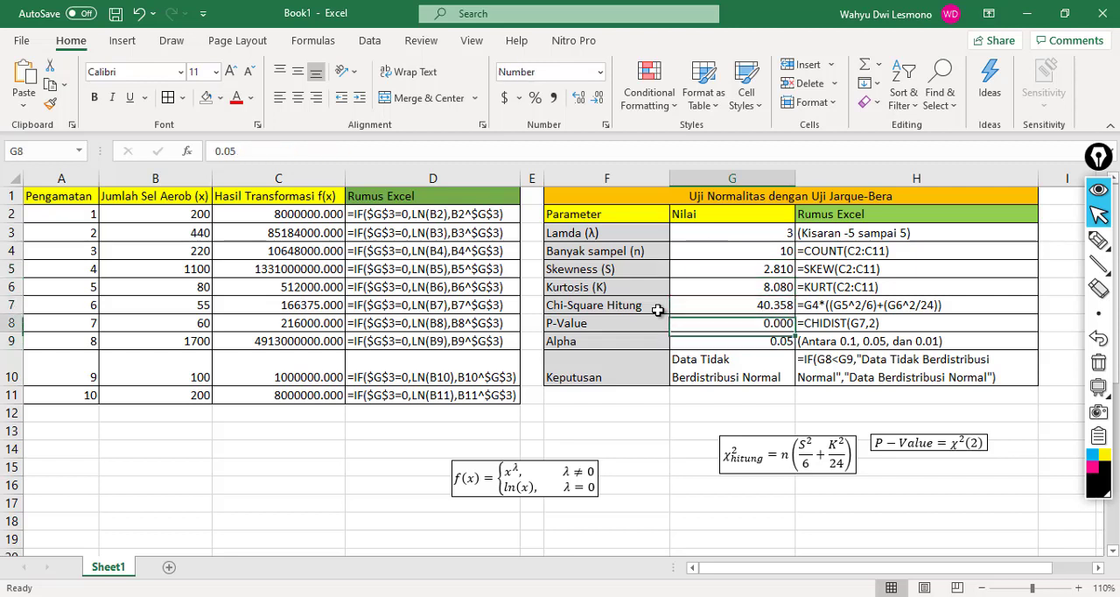
key(Up)
key(Down)
key(Down)
key(Up)
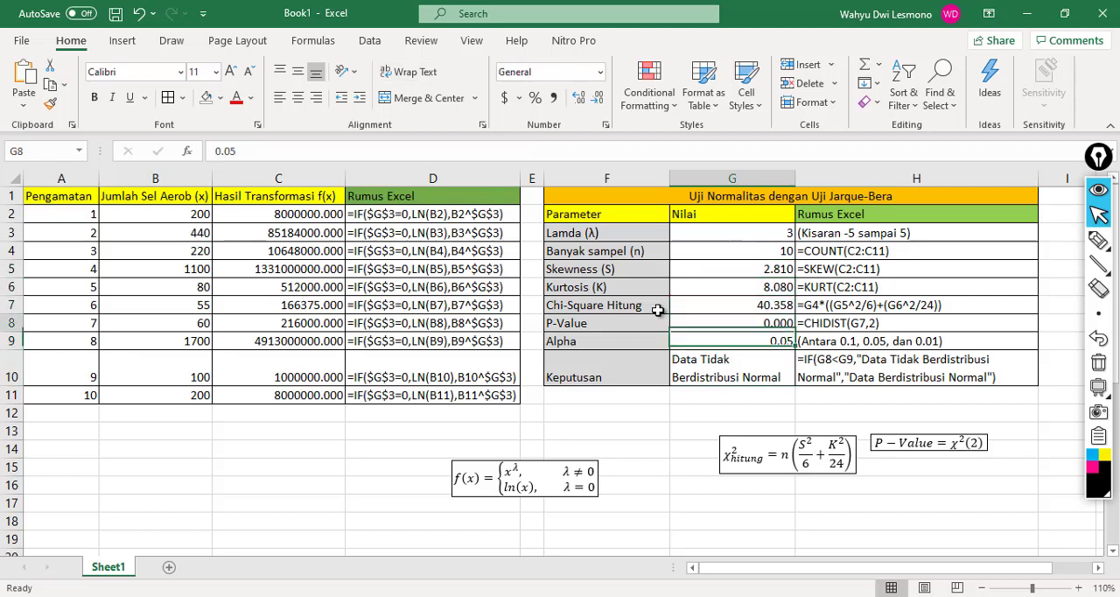
key(Down)
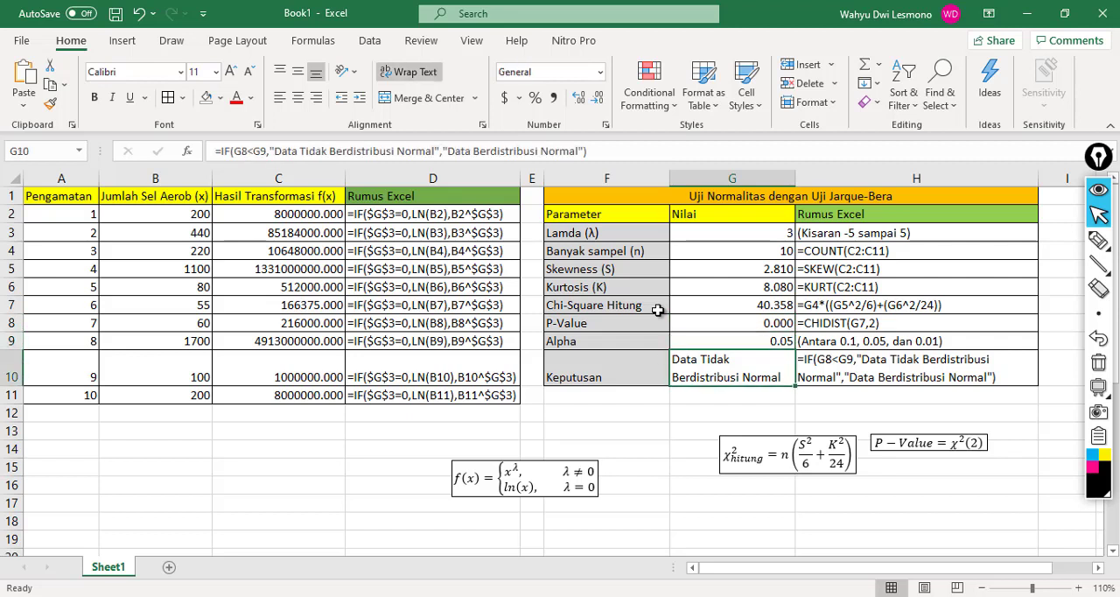
Step: Set the Lamda (λ) value in G3 to 4
key(Up)
key(Up)
key(Up)
key(Up)
key(Up)
key(Up)
key(Up)
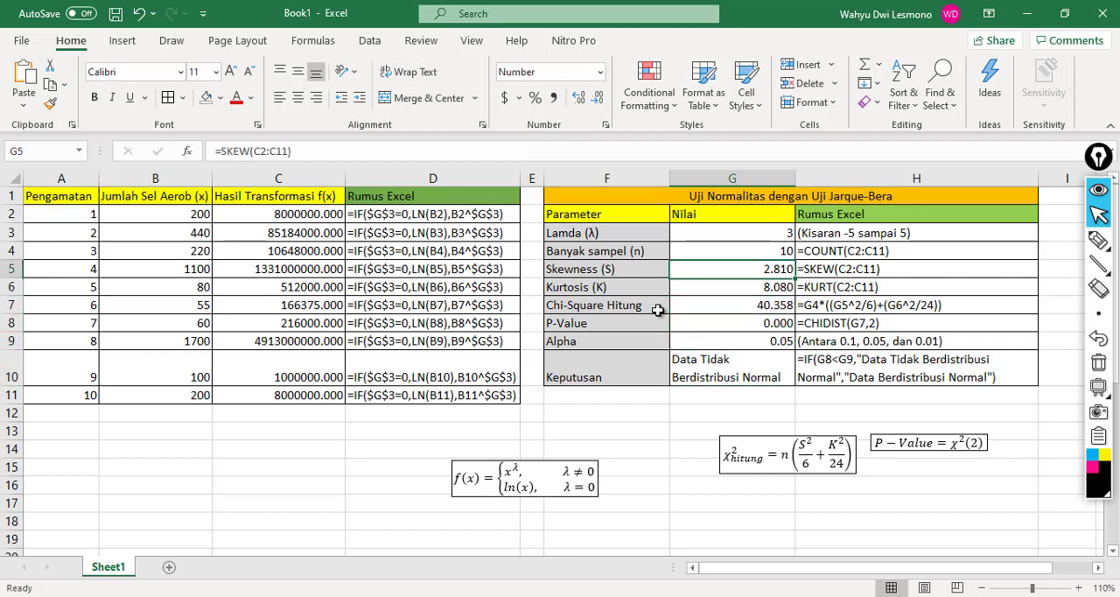
text(4)
key(Return)
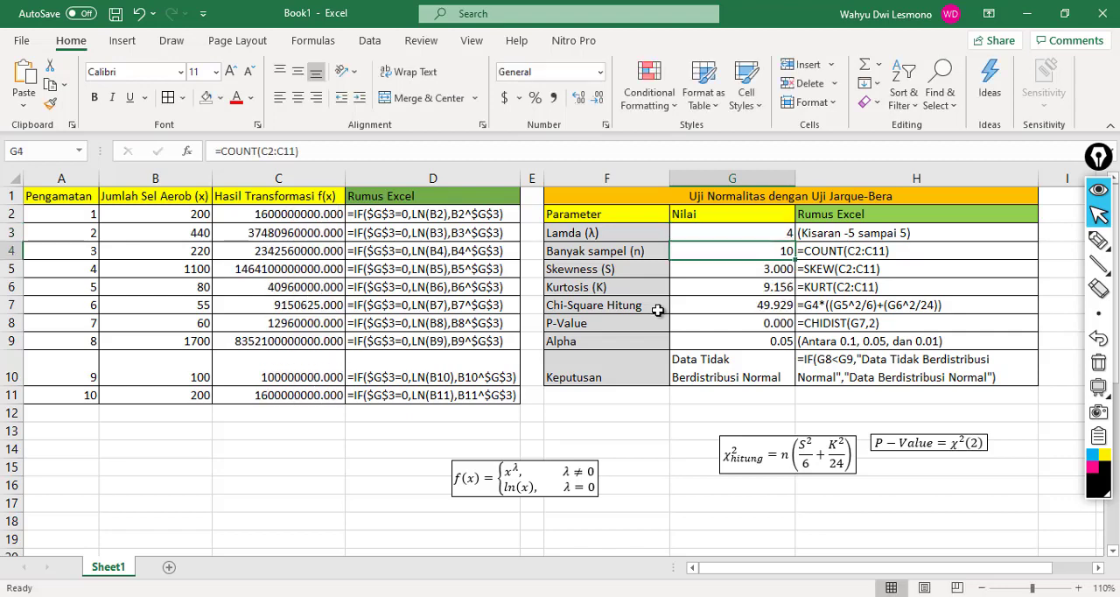
Step: Review the Lamda row together with the transformation formulas and results in row 3
key(Left)
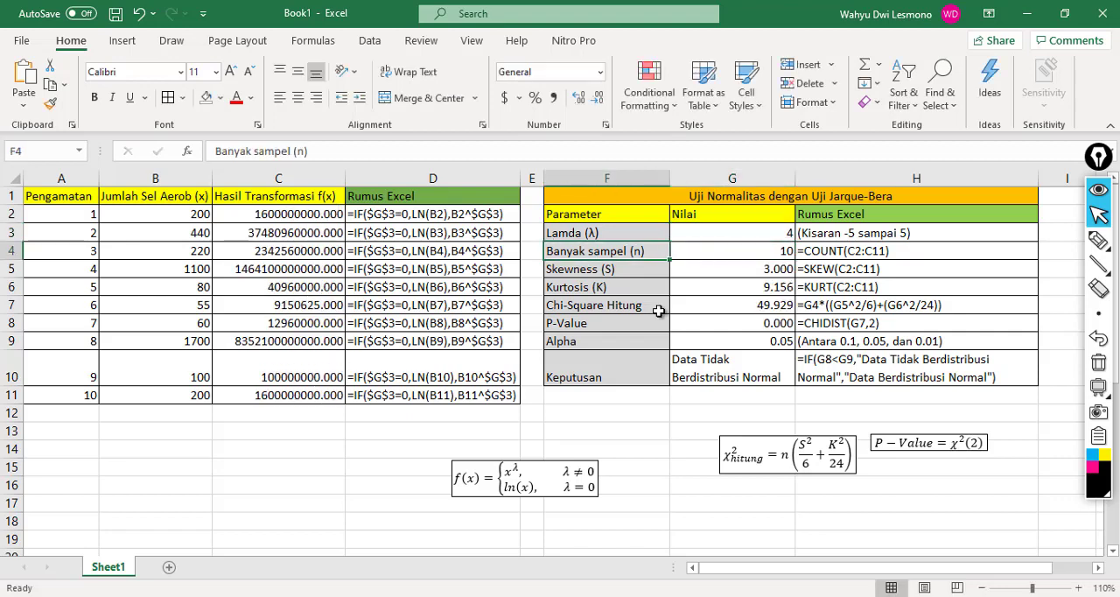
key(Up)
key(Right)
key(Down)
key(Up)
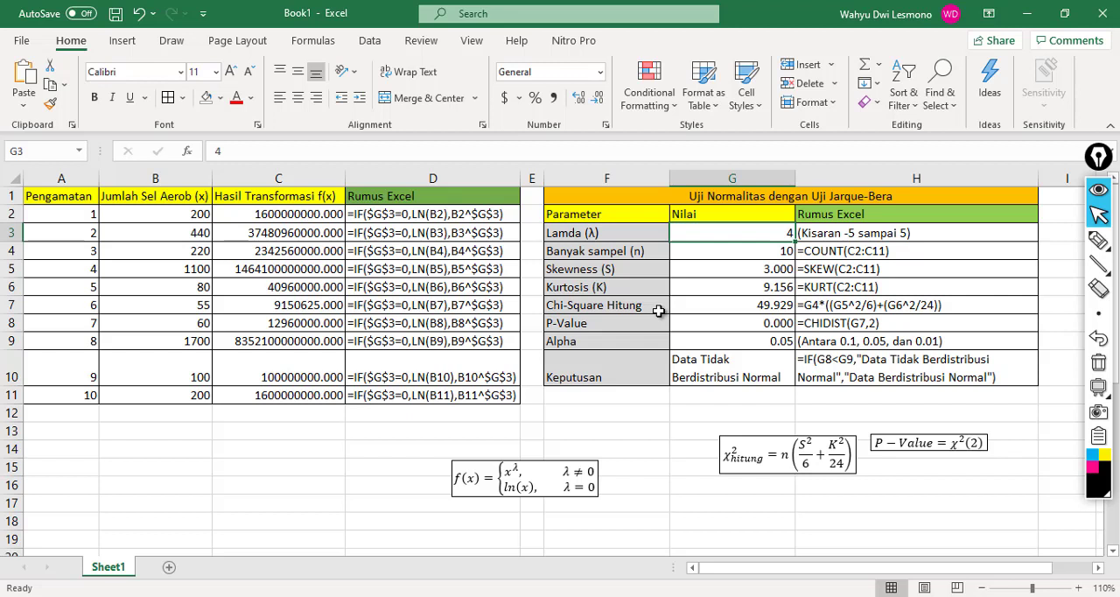
key(Left)
key(Left)
key(Left)
key(Left)
key(Right)
key(Right)
key(Right)
key(Right)
Step: Set the Lamda (λ) value in G3 to -5
key(Up)
key(Down)
text(-5)
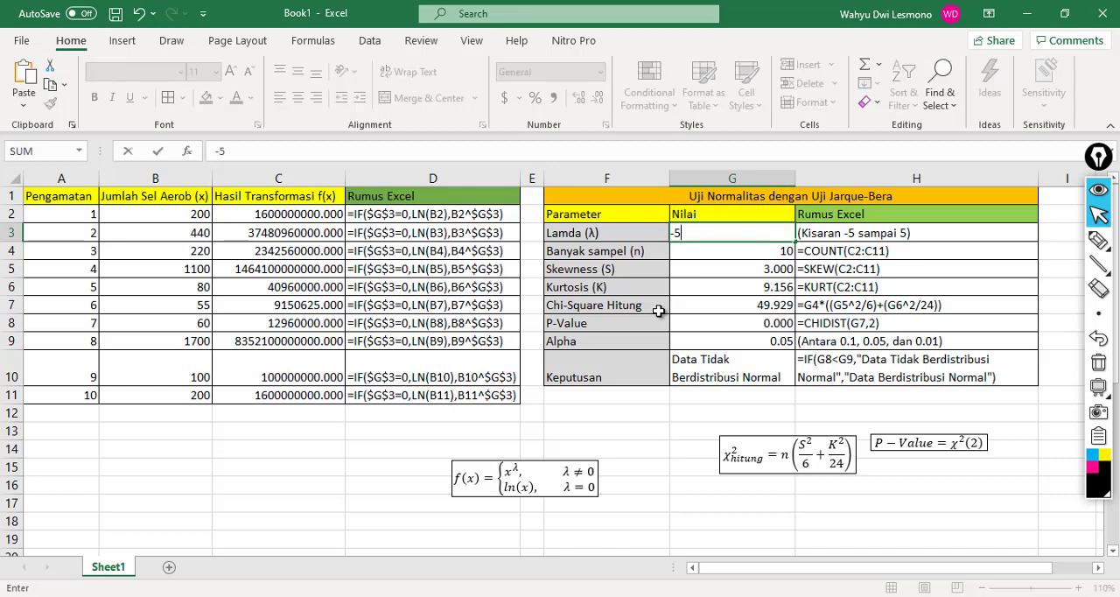
key(Return)
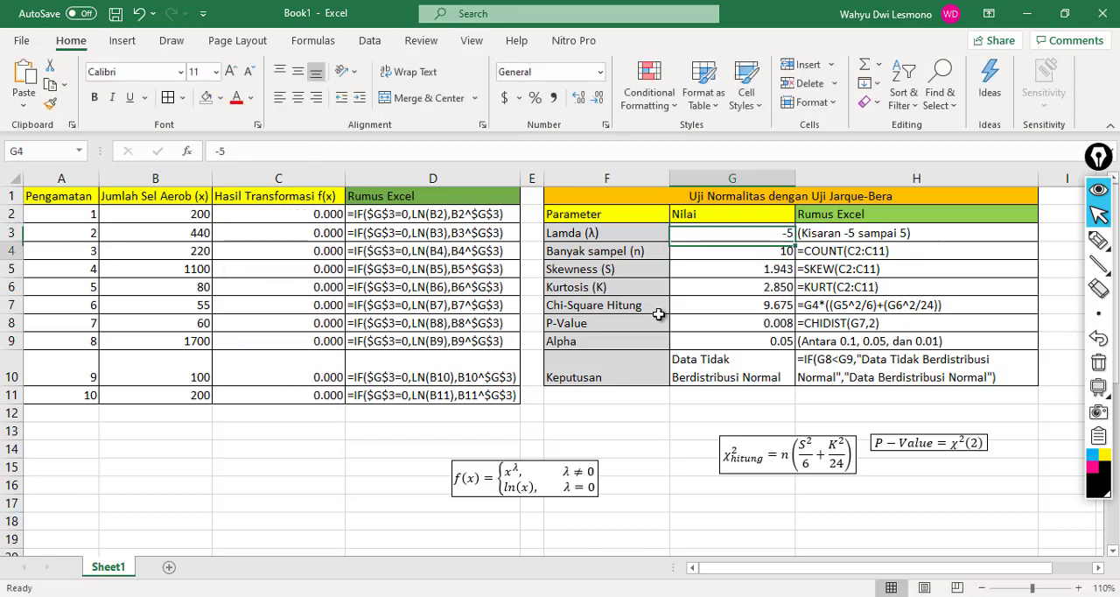
Step: Compare the P-Value in G8 with Alpha in G9 and read the Keputusan in G10
key(Down)
key(Down)
key(Down)
key(Down)
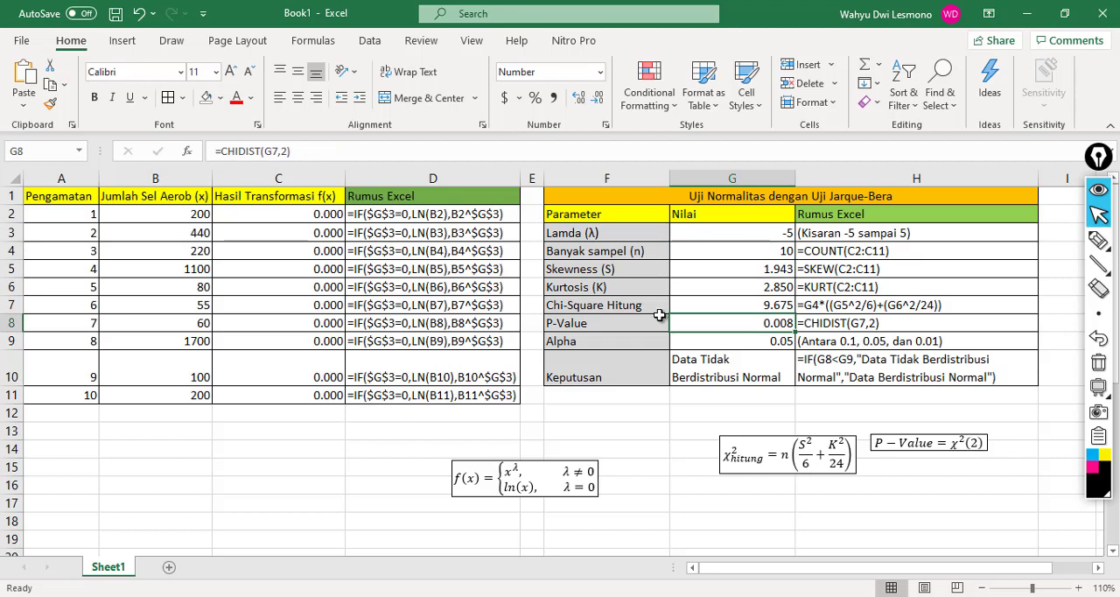
key(Down)
key(Down)
key(Up)
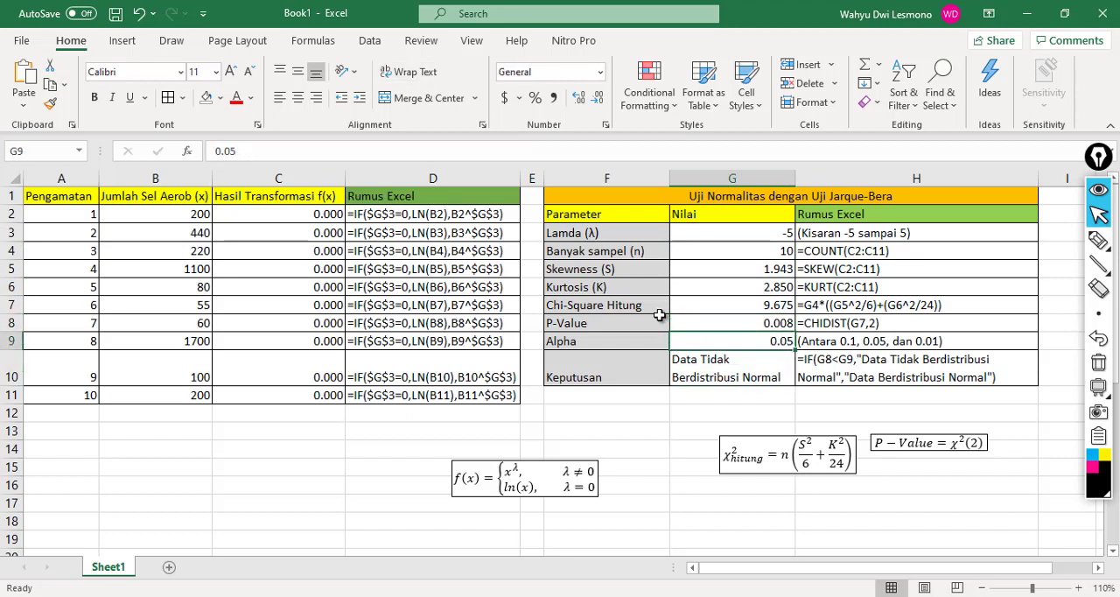
Step: Set the Lamda (λ) value in G3 to -4
key(Up)
key(Up)
key(Up)
key(Up)
key(Up)
key(Up)
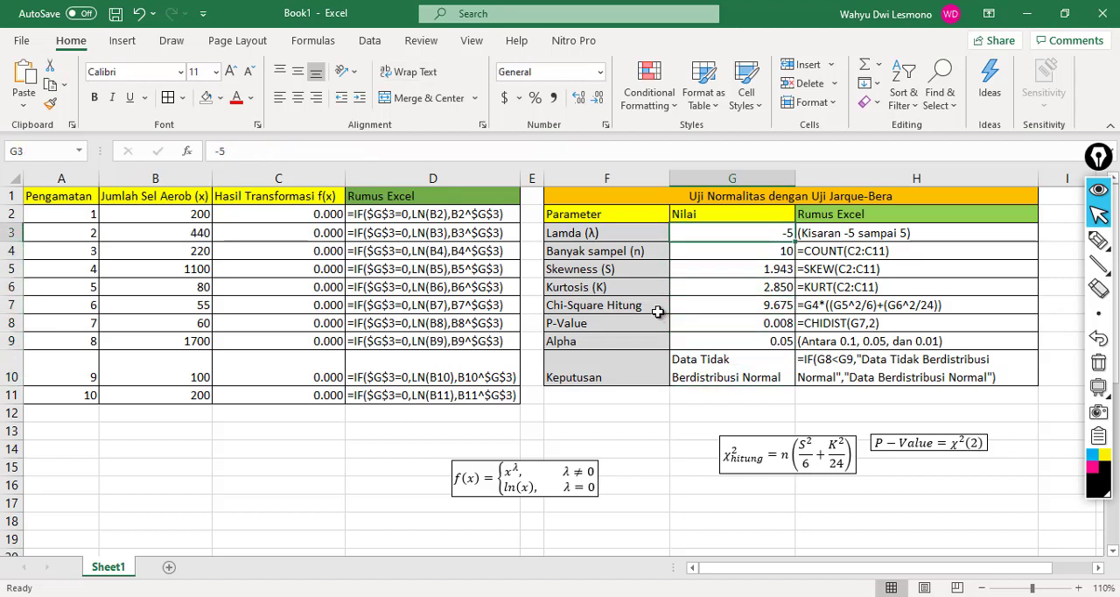
text(-4)
key(Return)
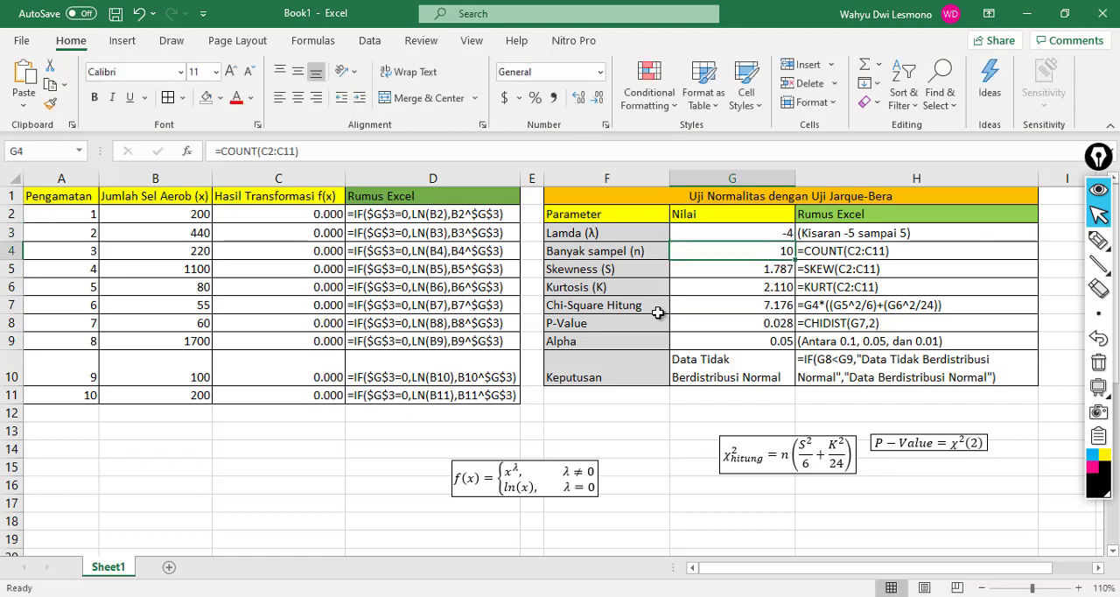
Step: Set the Lamda (λ) value in G3 to -3 and check the recalculated P-Value in G8
key(Up)
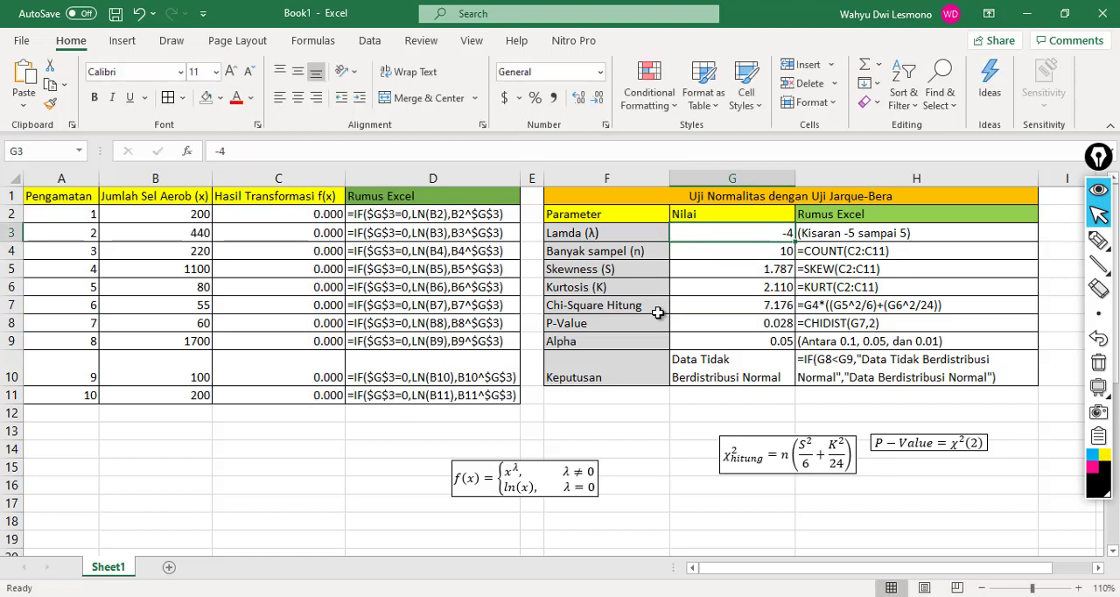
text(-3)
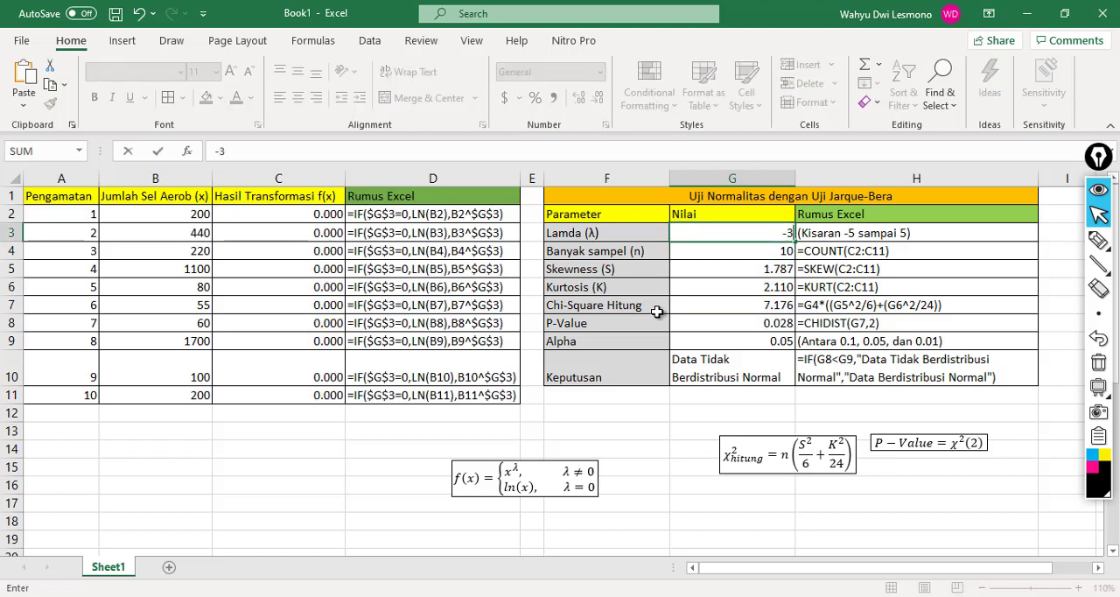
key(Return)
key(Down)
key(Down)
key(Down)
key(Down)
key(Down)
key(Down)
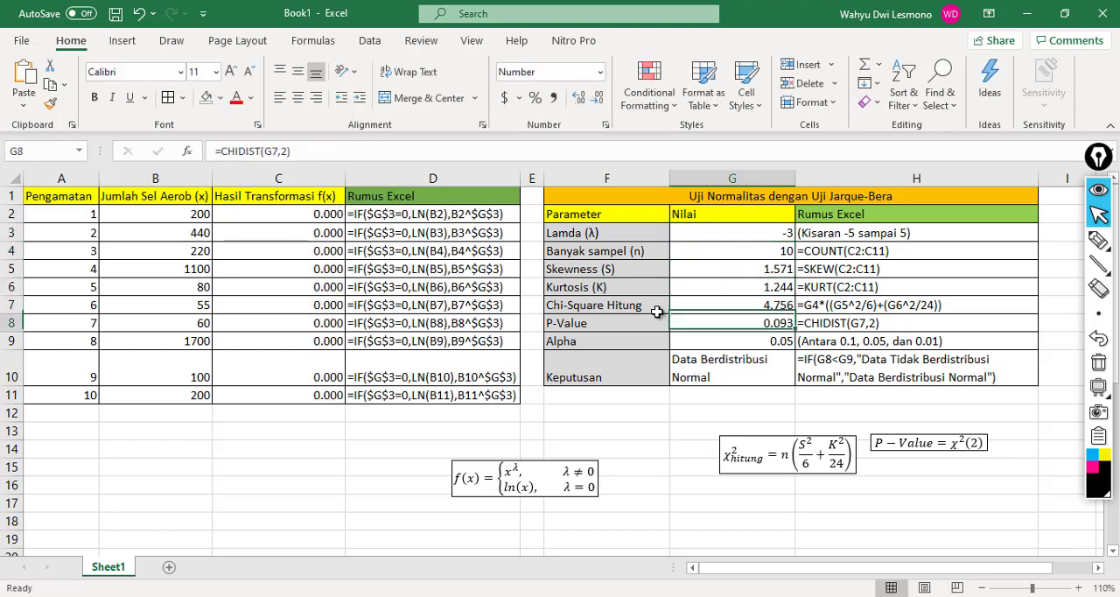
Step: Set the Lamda (λ) value in G3 to -2
key(Up)
key(Up)
key(Up)
key(Up)
key(Up)
key(Up)
key(Up)
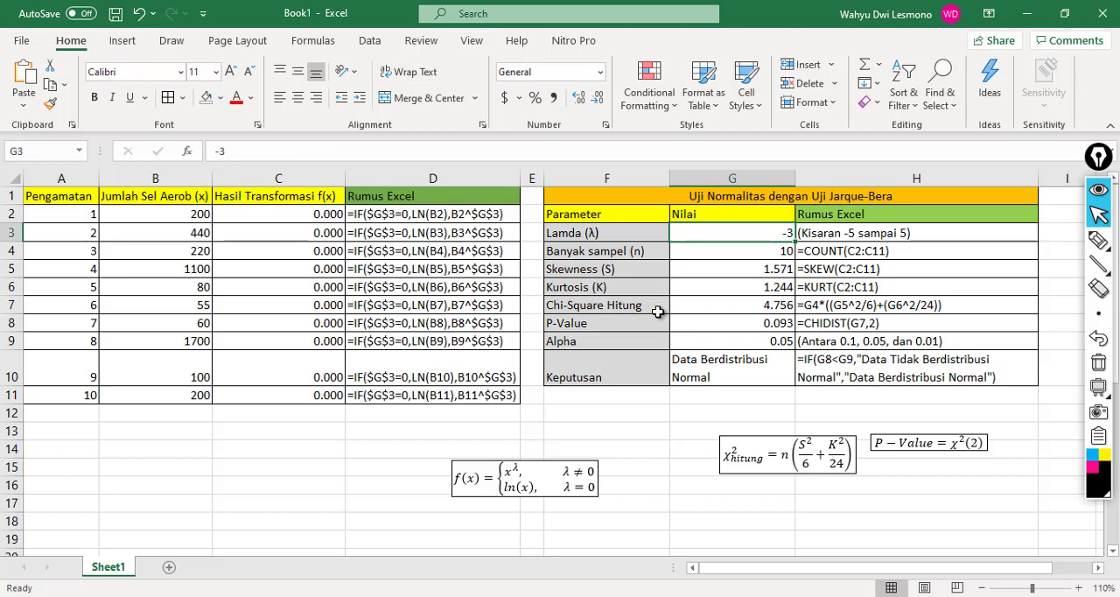
text(-2)
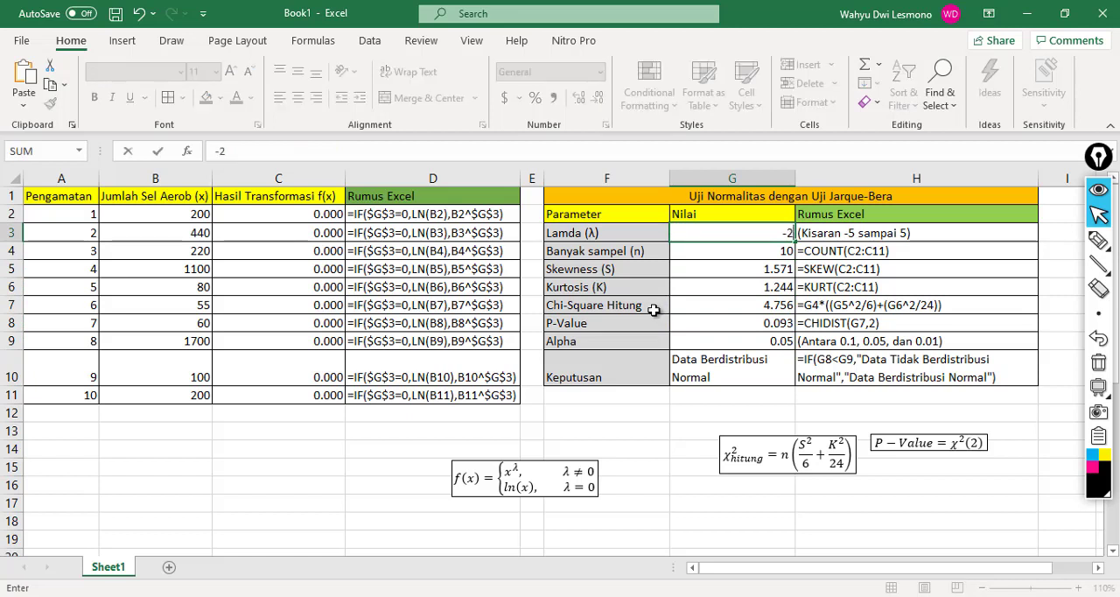
key(Return)
Step: Try Lamda (λ) values of -1 and 0 in G3, one after the other
key(Up)
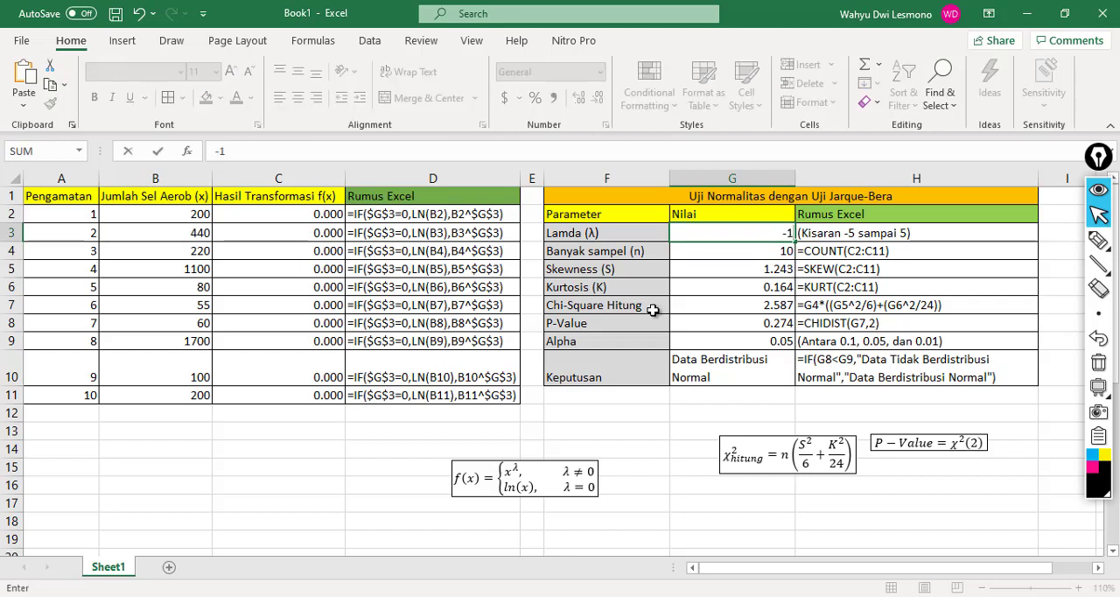
key(Return)
key(Up)
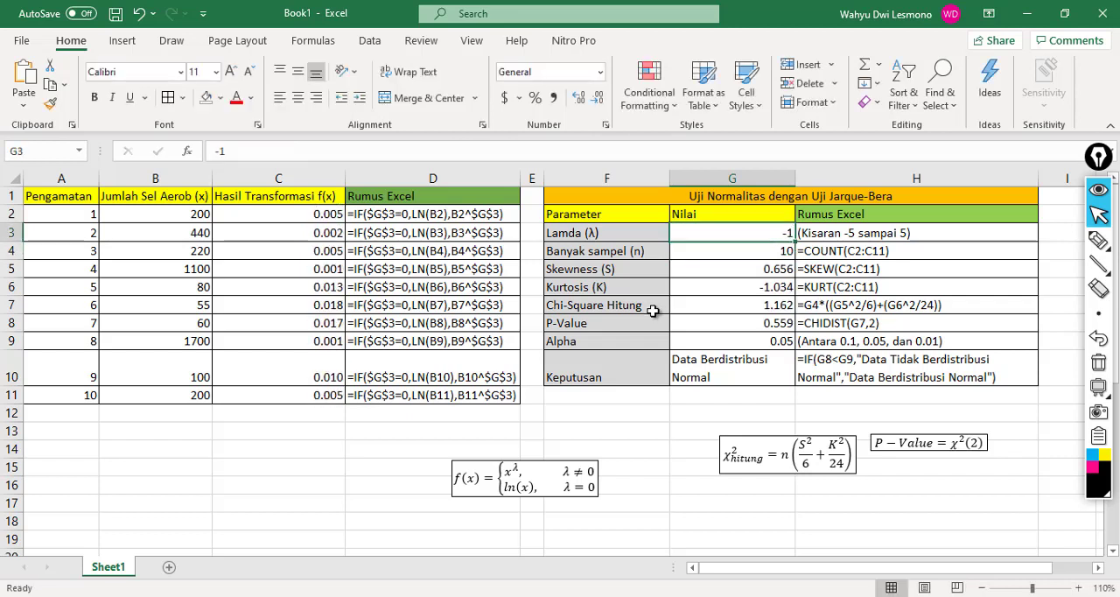
key(Return)
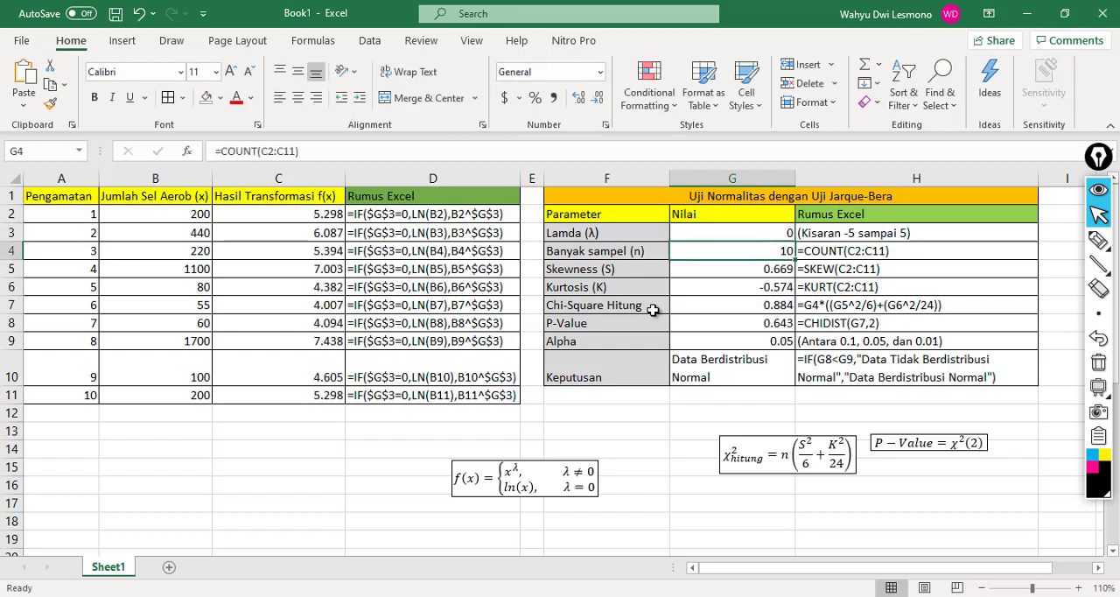
Step: Set the Lamda (λ) value in G3 to 1
key(Up)
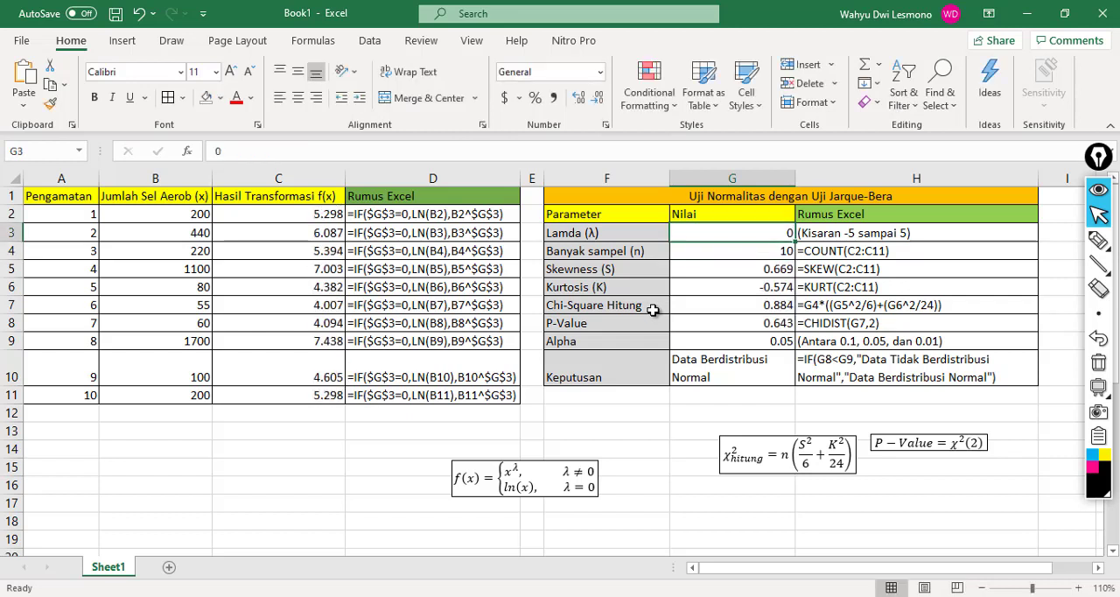
text(1)
key(Return)
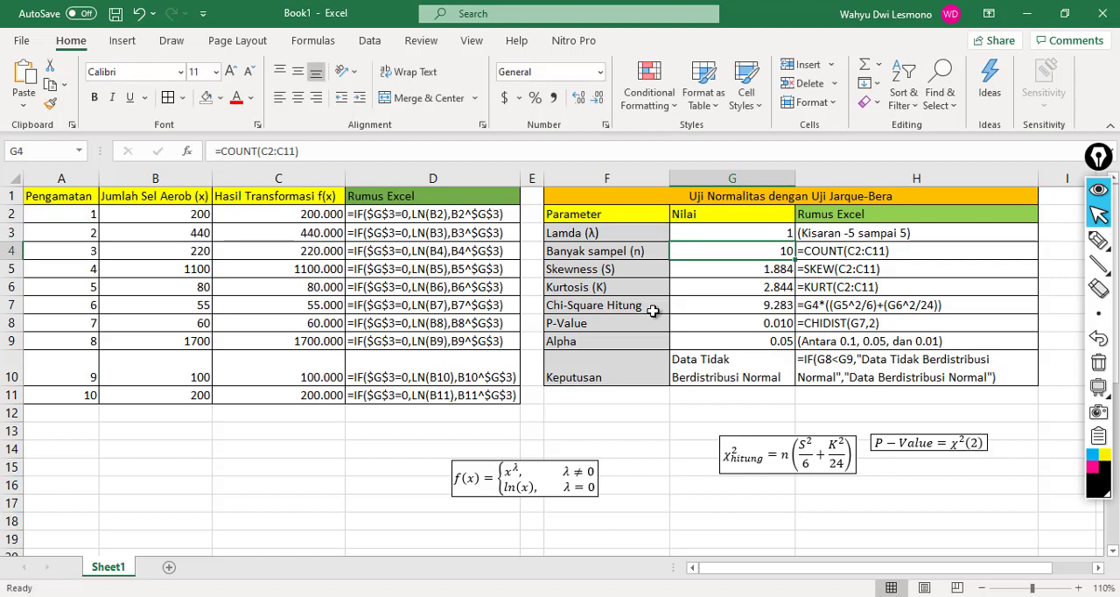
key(Up)
key(Down)
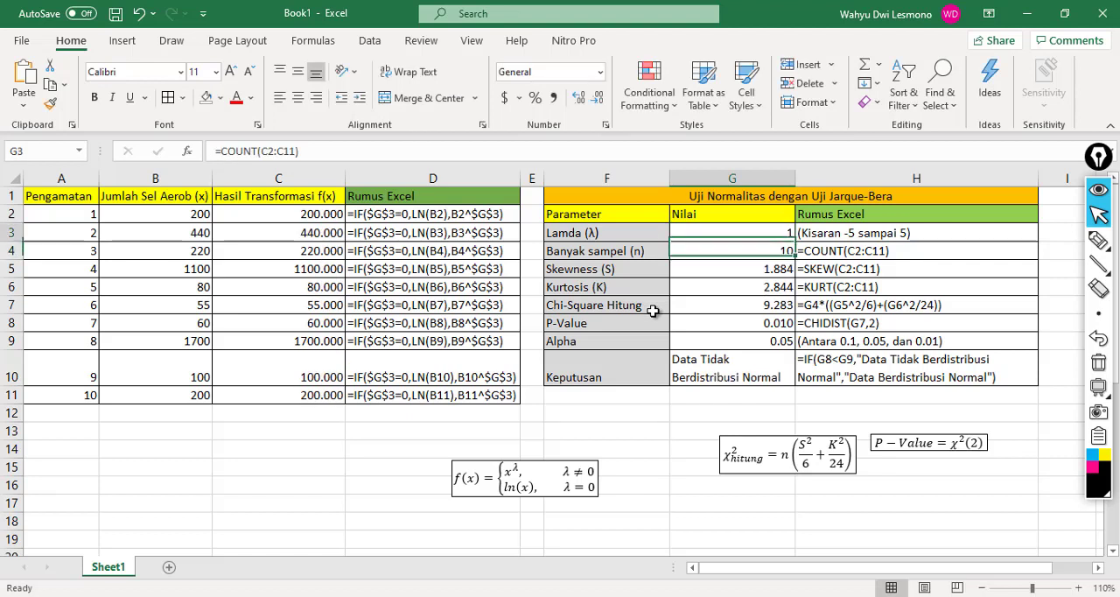
key(Up)
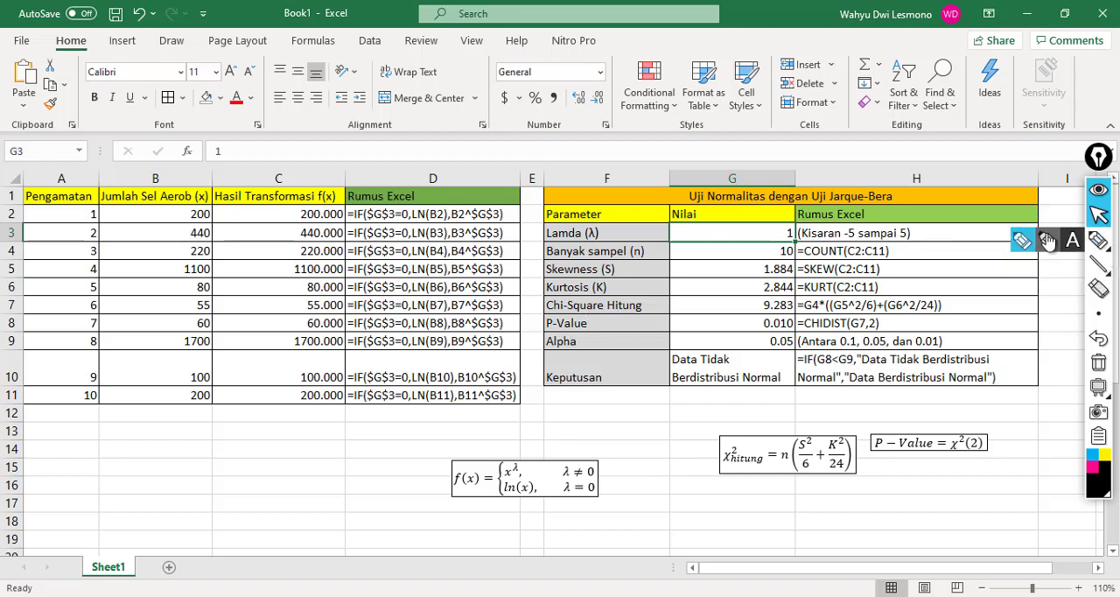
Step: Handwrite the black note "Data jumlah sel aerob akan berdistribusi normal jika nilai" in the empty area below the data table
click(1099, 238)
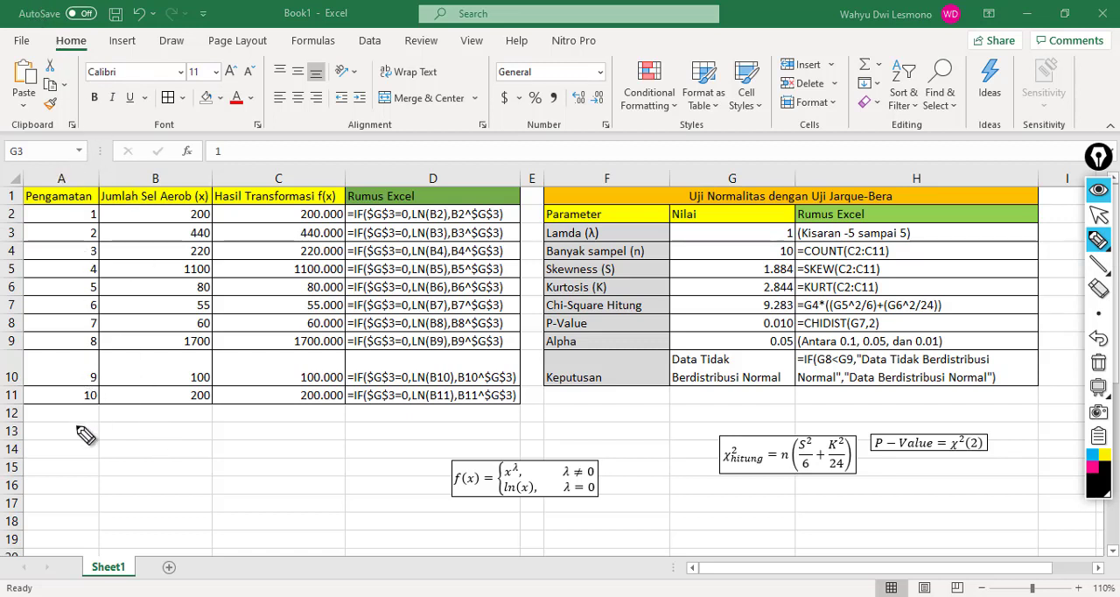
mouse_move(76, 423)
mouse_down()
mouse_move(88, 442)
mouse_move(156, 427)
mouse_move(224, 452)
mouse_move(358, 425)
mouse_move(334, 437)
mouse_move(459, 440)
mouse_up()
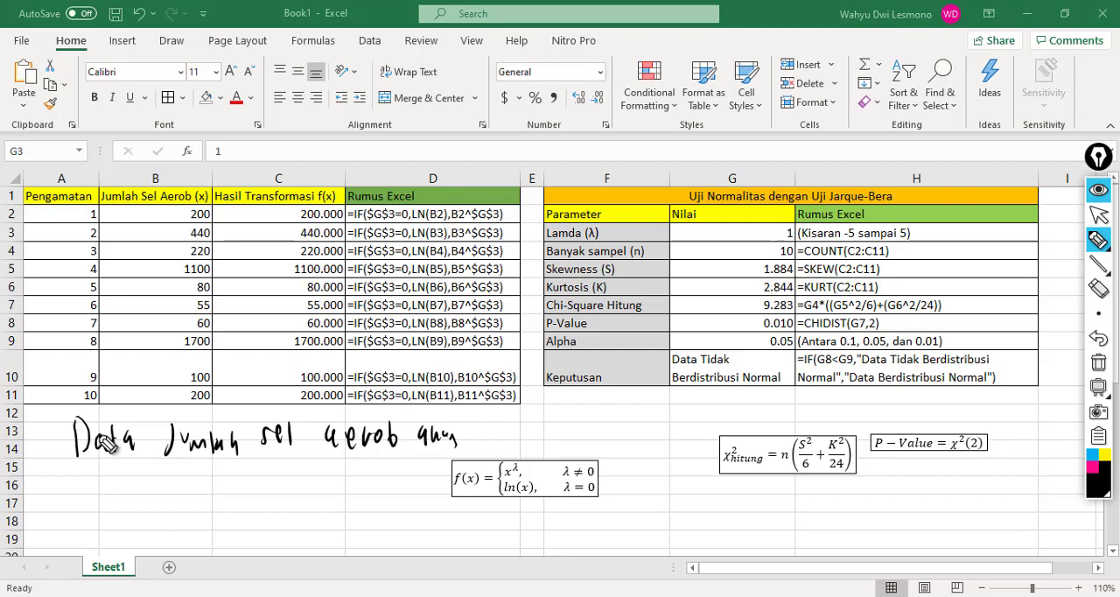
drag(65, 469, 70, 497)
mouse_move(79, 483)
mouse_down()
mouse_move(176, 500)
mouse_move(224, 483)
mouse_move(407, 483)
mouse_up()
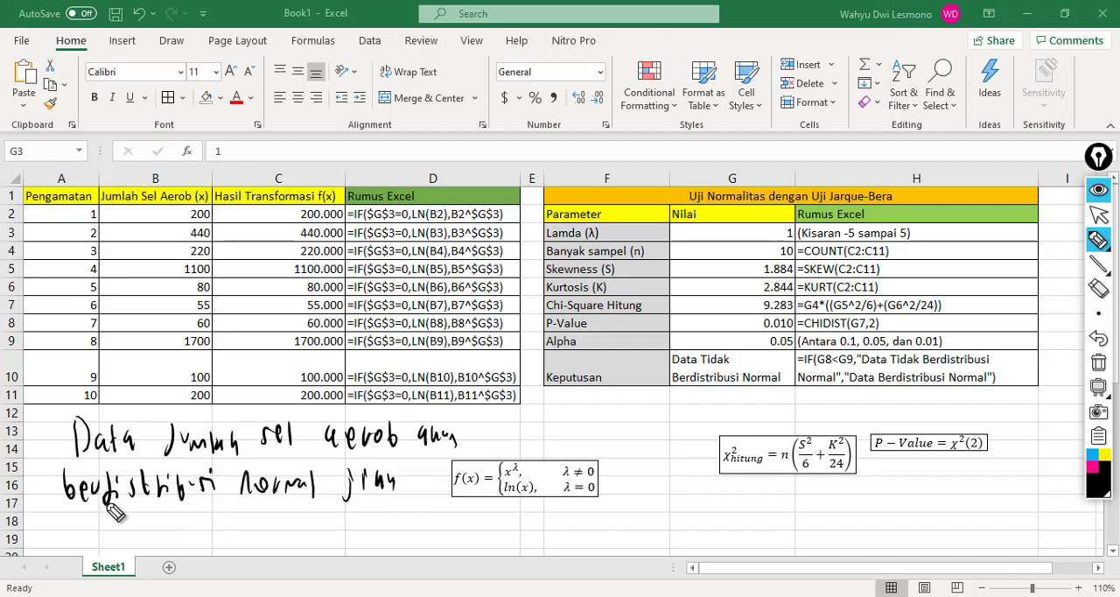
drag(98, 535, 165, 516)
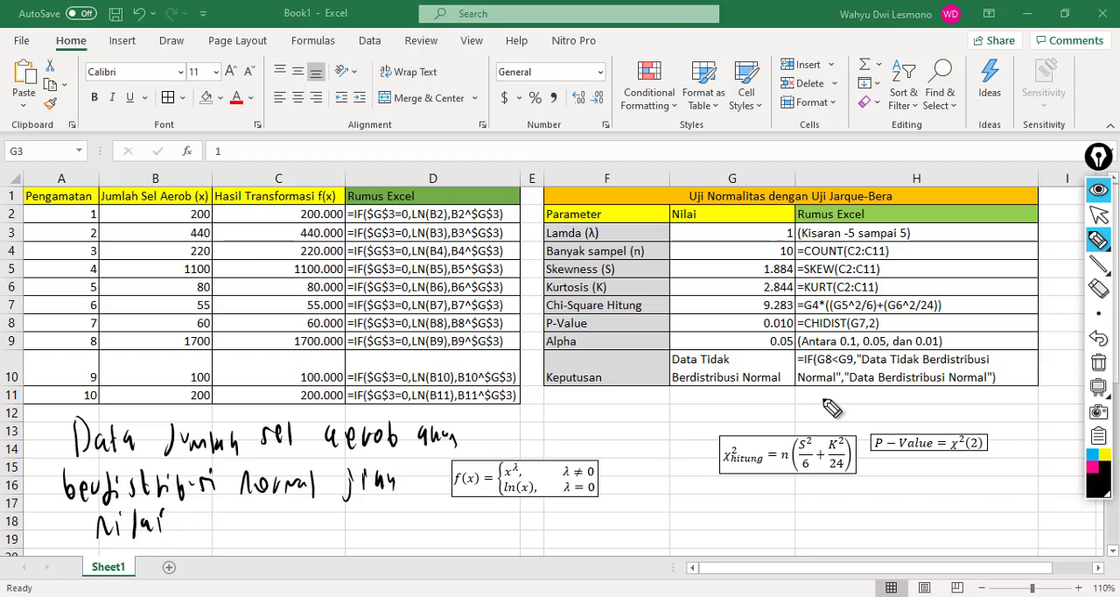
Step: Complete the handwritten conclusion in magenta with "λ berada diantara -3 sampai 0"
click(1092, 472)
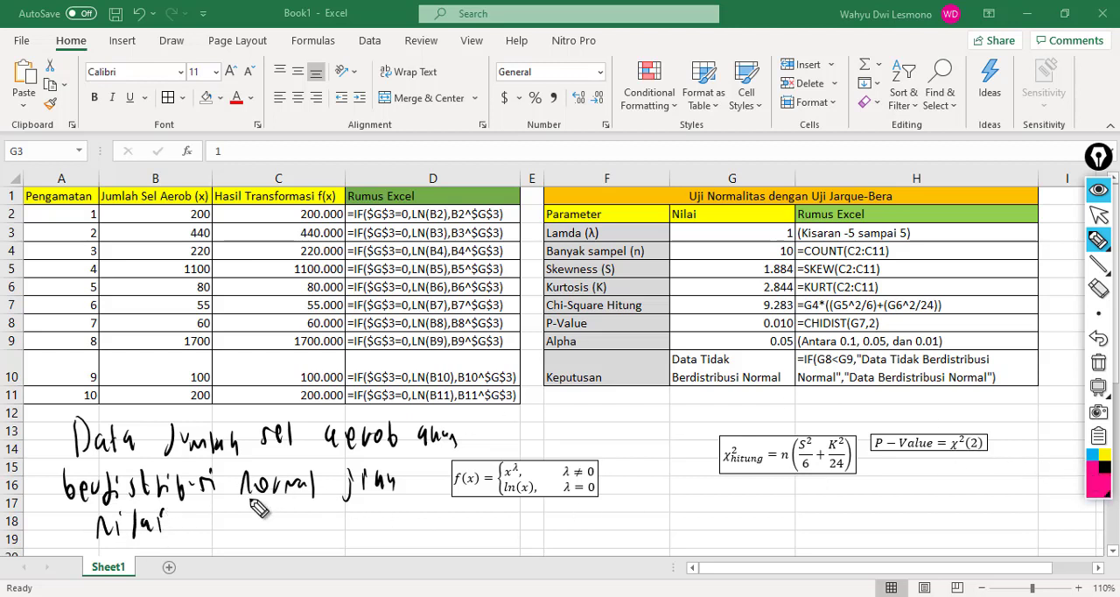
mouse_move(201, 518)
mouse_down()
mouse_move(220, 527)
mouse_move(206, 542)
mouse_up()
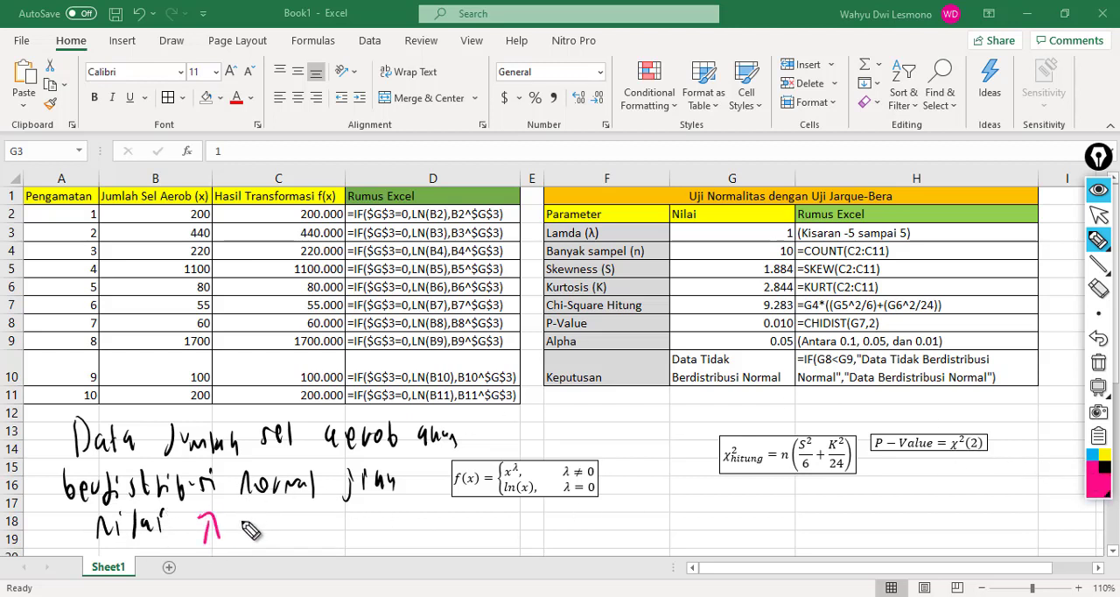
mouse_move(252, 507)
mouse_down()
mouse_move(272, 531)
mouse_move(346, 535)
mouse_move(365, 549)
mouse_move(458, 534)
mouse_move(652, 534)
mouse_move(674, 520)
mouse_move(670, 544)
mouse_move(665, 521)
mouse_move(698, 558)
mouse_up()
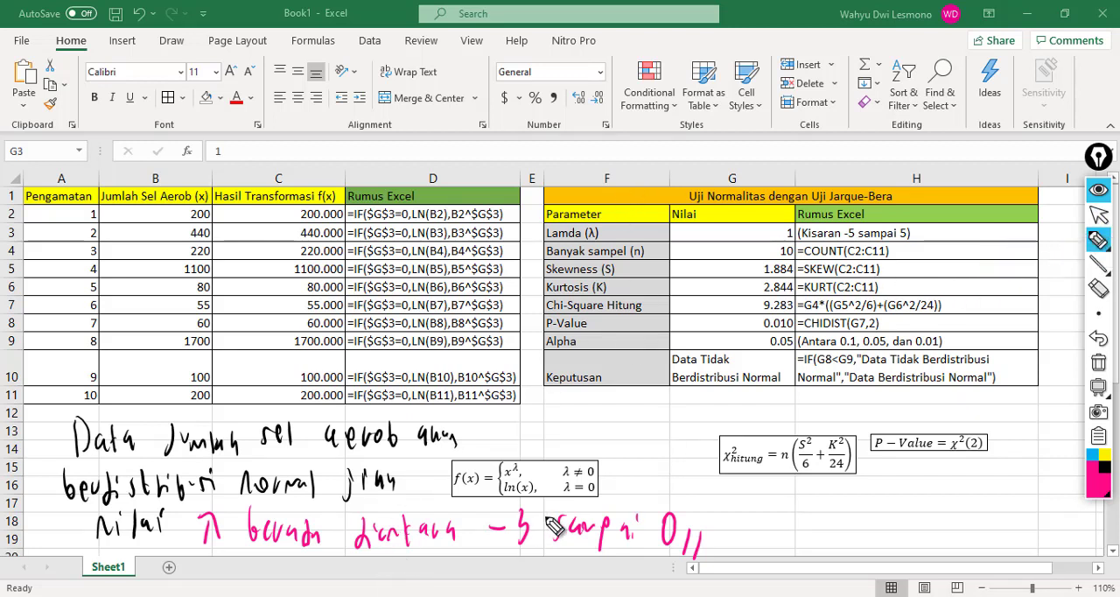
Step: Set the Lamda (λ) value in G3 to -3 and select the P-Value cell G8
click(1104, 216)
click(751, 231)
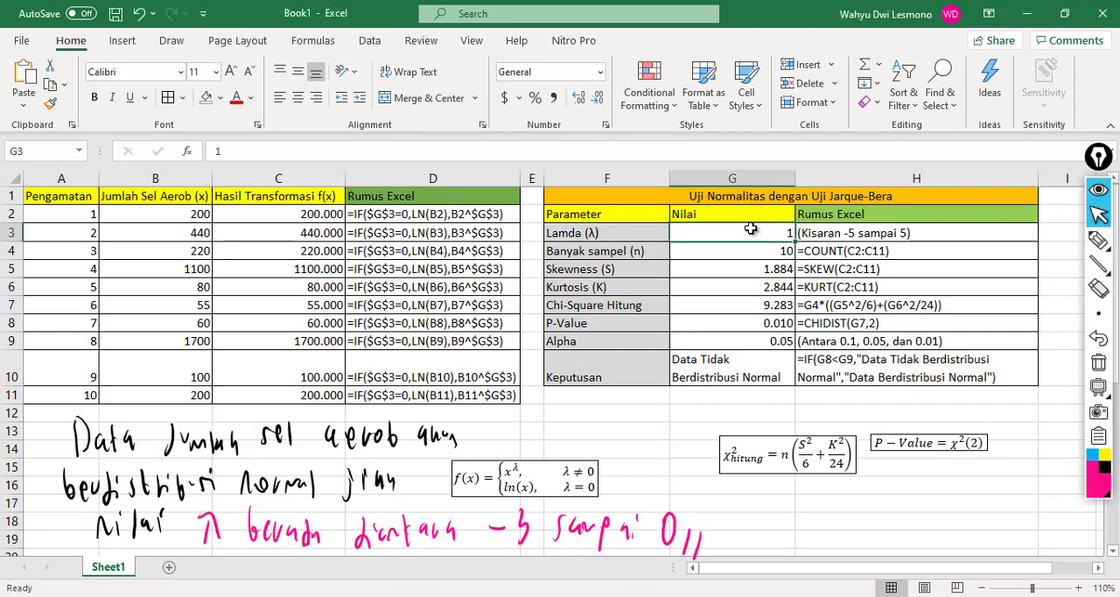
text(-)
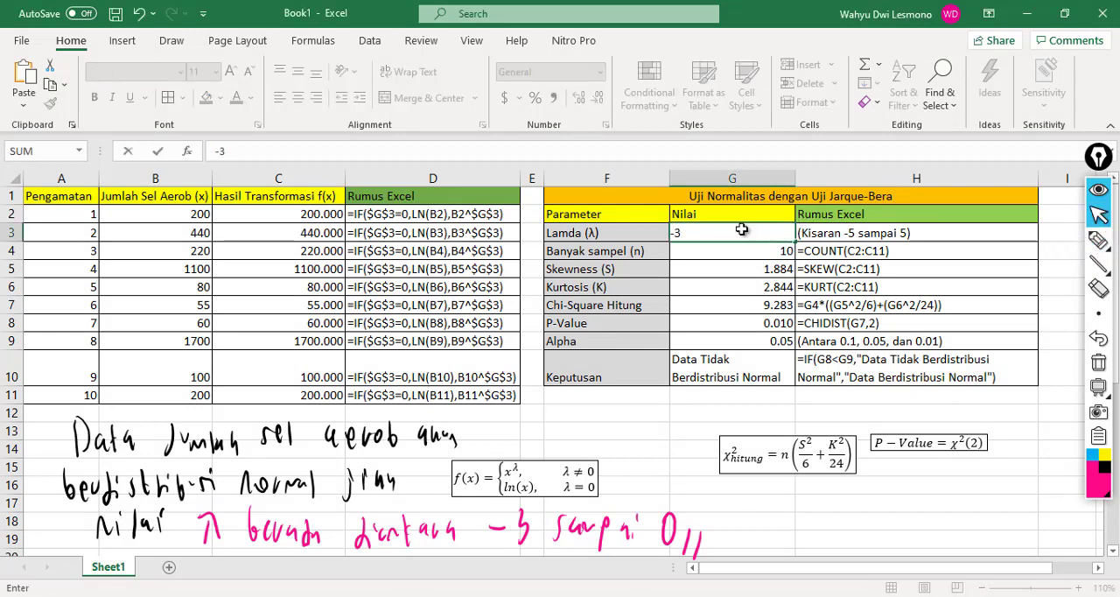
text(3)
key(Return)
key(Down)
key(Down)
key(Down)
key(Down)
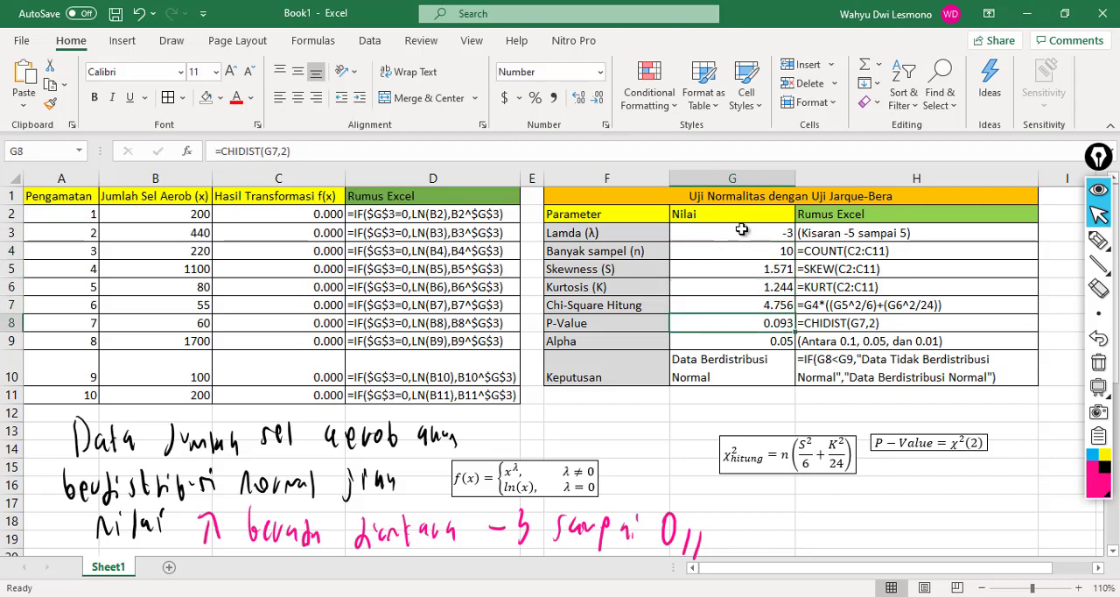
Step: Handwrite the magenta note "λ = -3 → P-value = 0,093" below the chi-square formula
mouse_move(1099, 241)
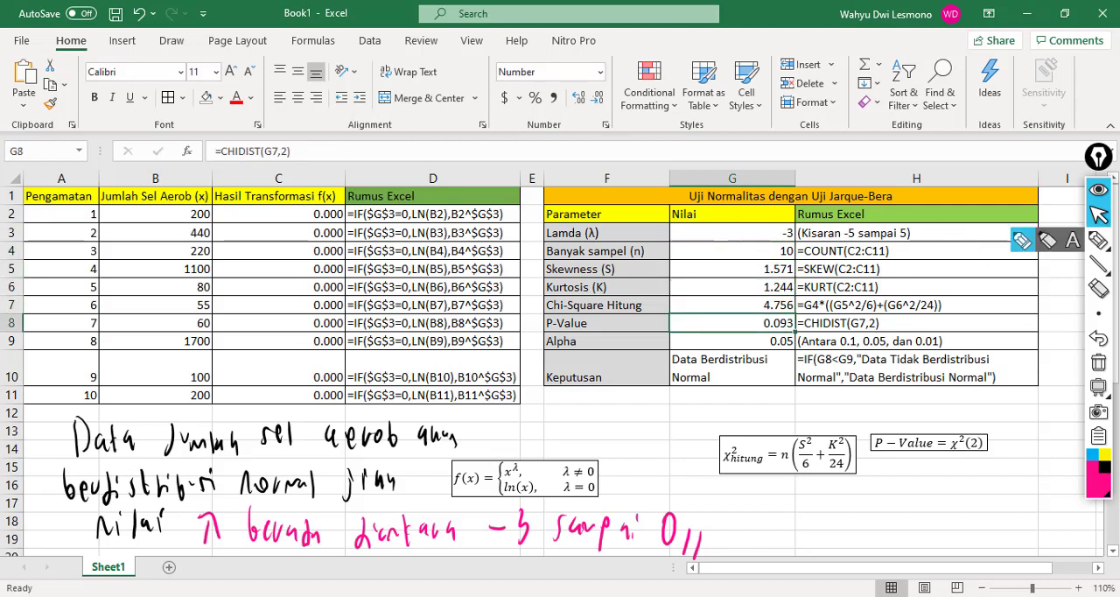
click(1020, 240)
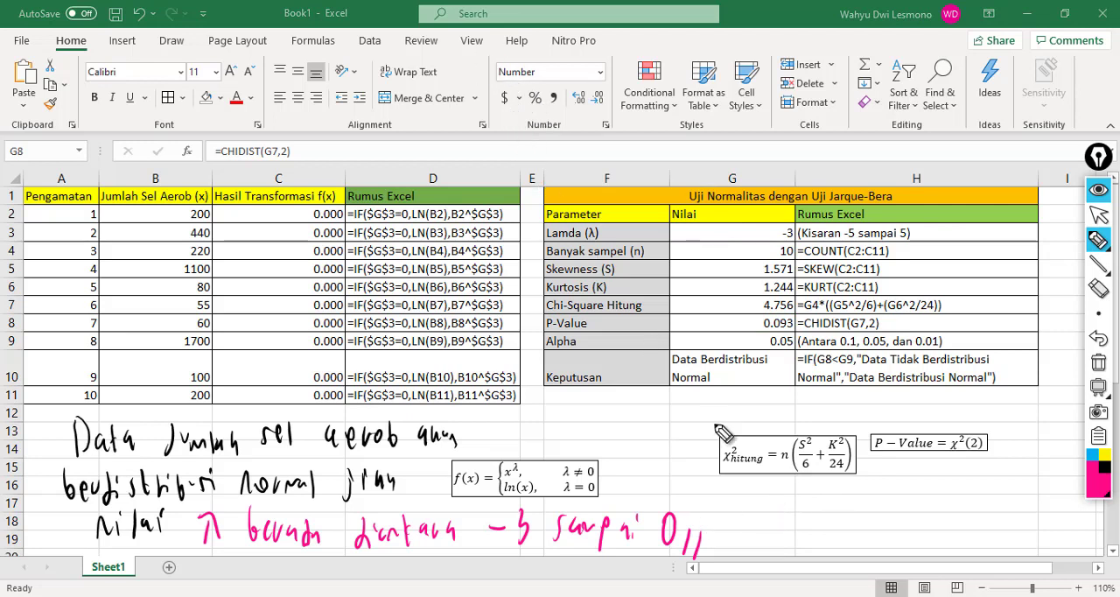
mouse_move(765, 490)
mouse_down()
mouse_move(774, 505)
mouse_move(801, 495)
mouse_up()
mouse_move(786, 502)
mouse_down()
mouse_move(815, 499)
mouse_move(826, 511)
mouse_move(890, 492)
mouse_move(1039, 508)
mouse_up()
click(964, 503)
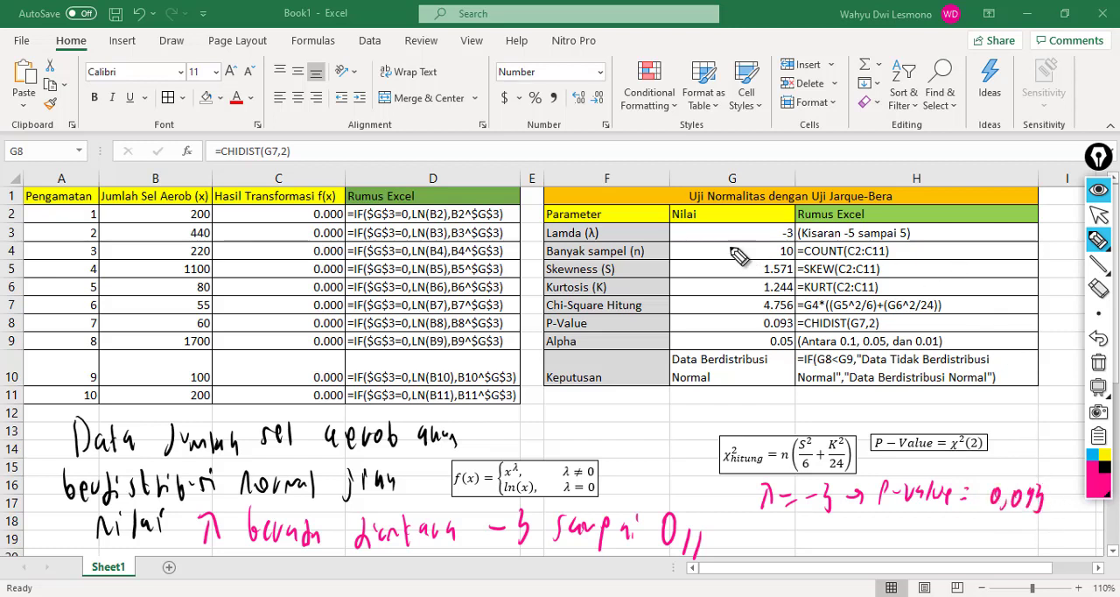
Step: Set Lamda (λ) in G3 to -2 and handwrite "λ = -2 → P-value = 0,274" beneath the λ = -3 note
click(1099, 215)
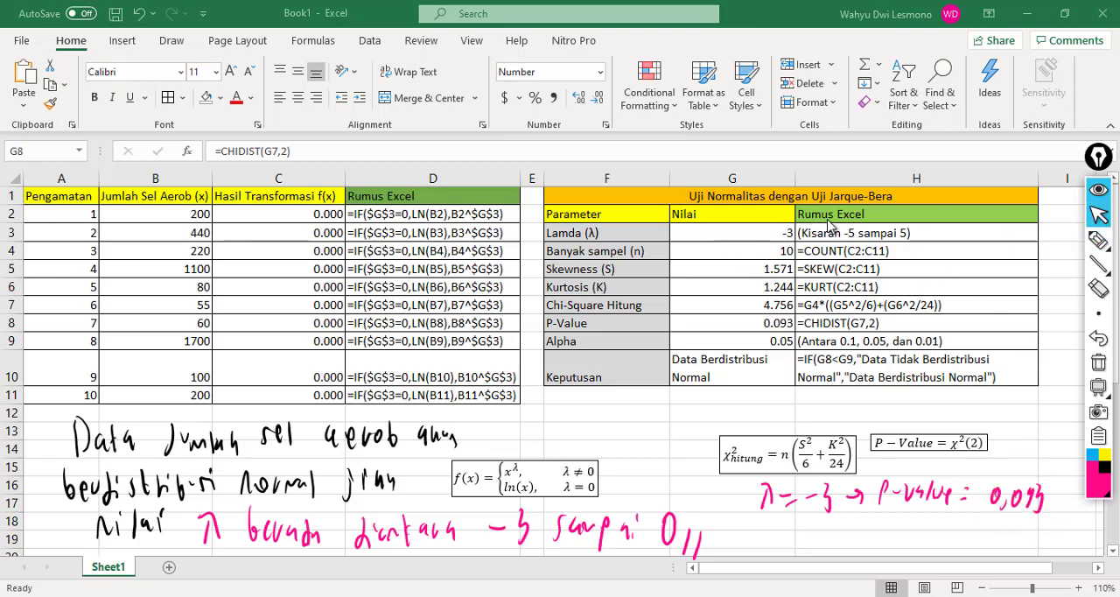
click(760, 233)
text(-)
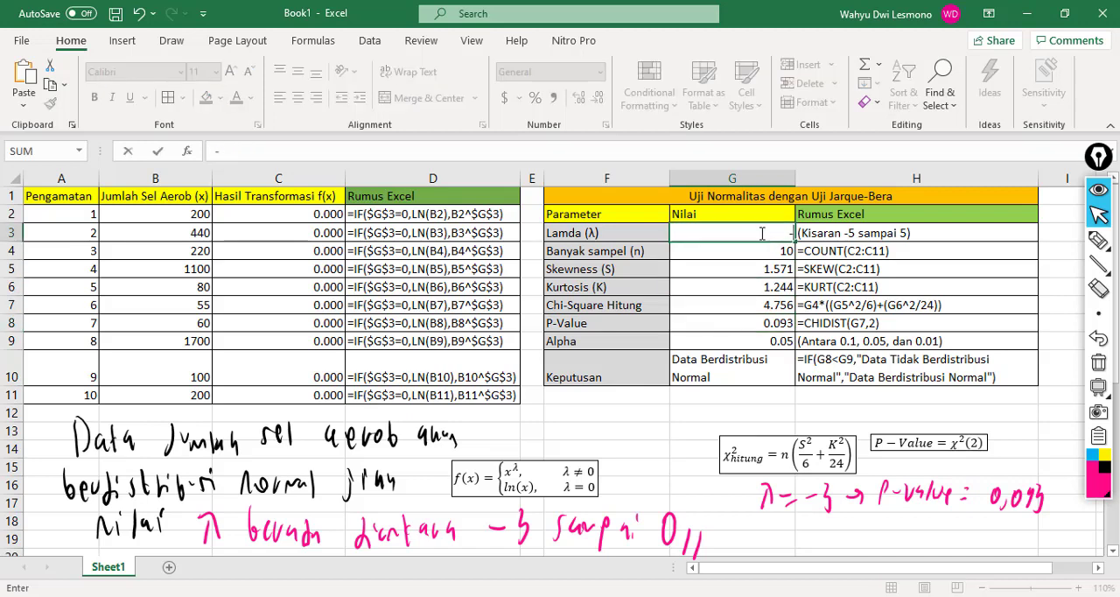
key(Return)
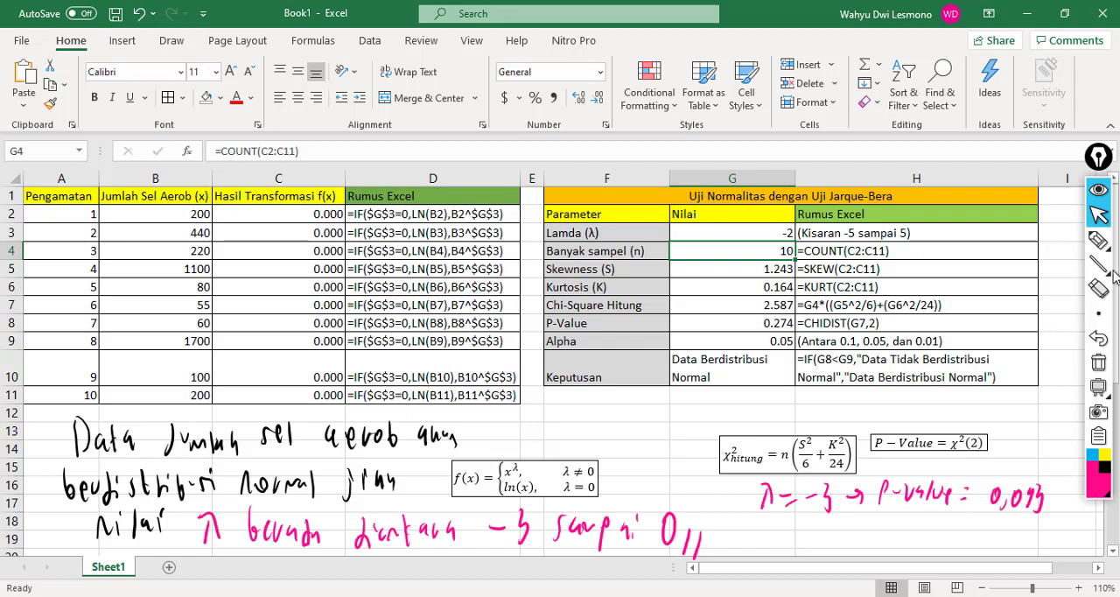
click(1097, 239)
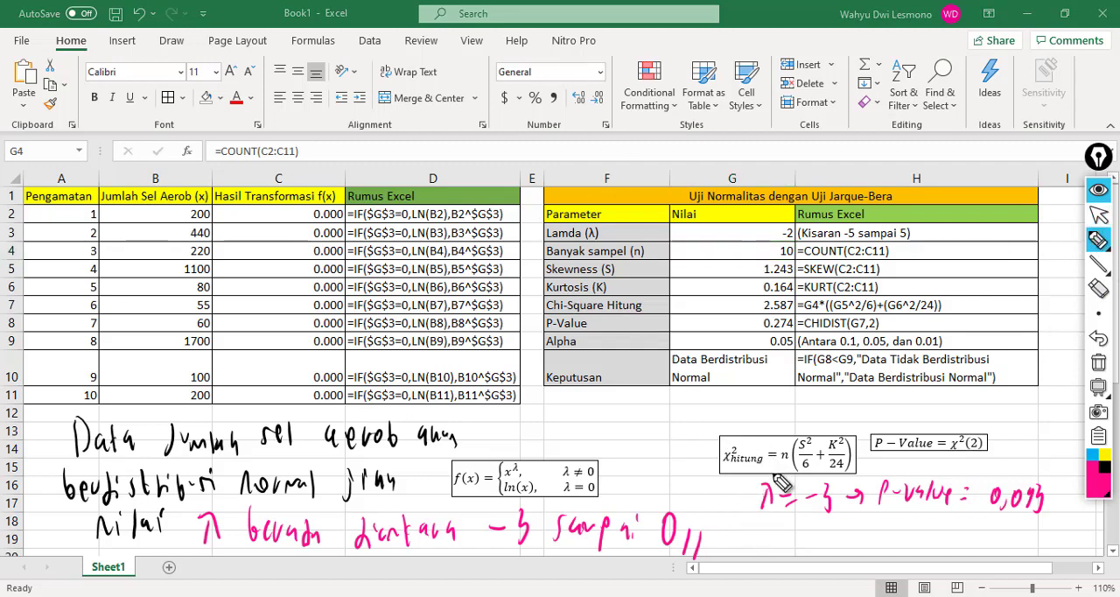
mouse_move(757, 522)
mouse_down()
mouse_move(882, 549)
mouse_move(901, 536)
mouse_move(915, 553)
mouse_move(949, 535)
mouse_move(1059, 549)
mouse_up()
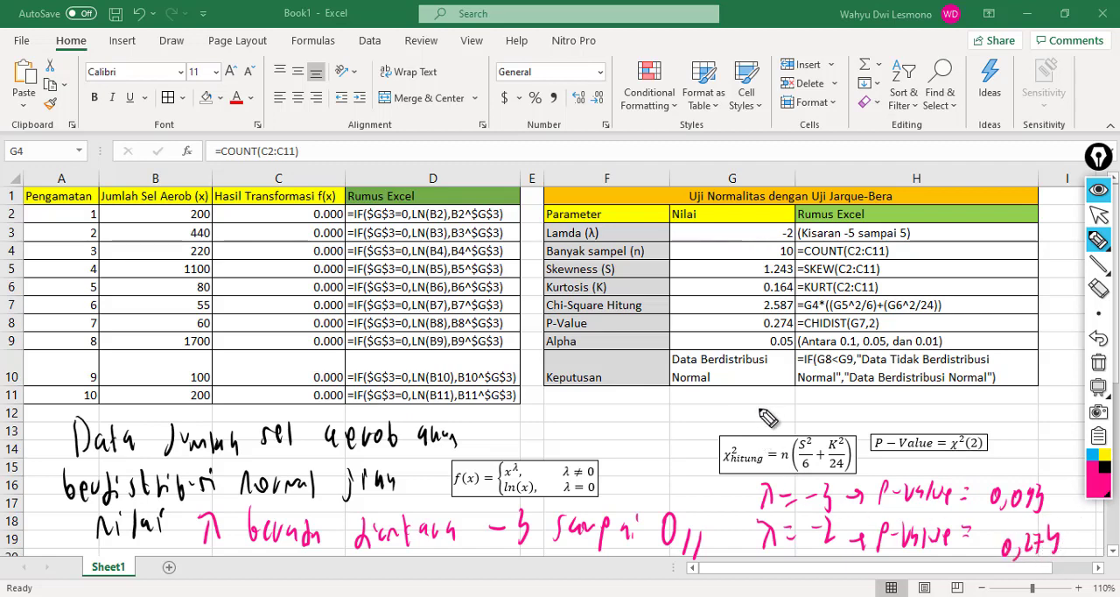
Step: Handwrite "λ = -1 → P-value =" above the chi-square formula
drag(766, 413, 791, 419)
drag(781, 426, 806, 423)
mouse_move(816, 413)
mouse_down()
mouse_move(816, 431)
mouse_move(876, 432)
mouse_move(917, 411)
mouse_up()
drag(925, 418, 964, 417)
drag(957, 423, 964, 423)
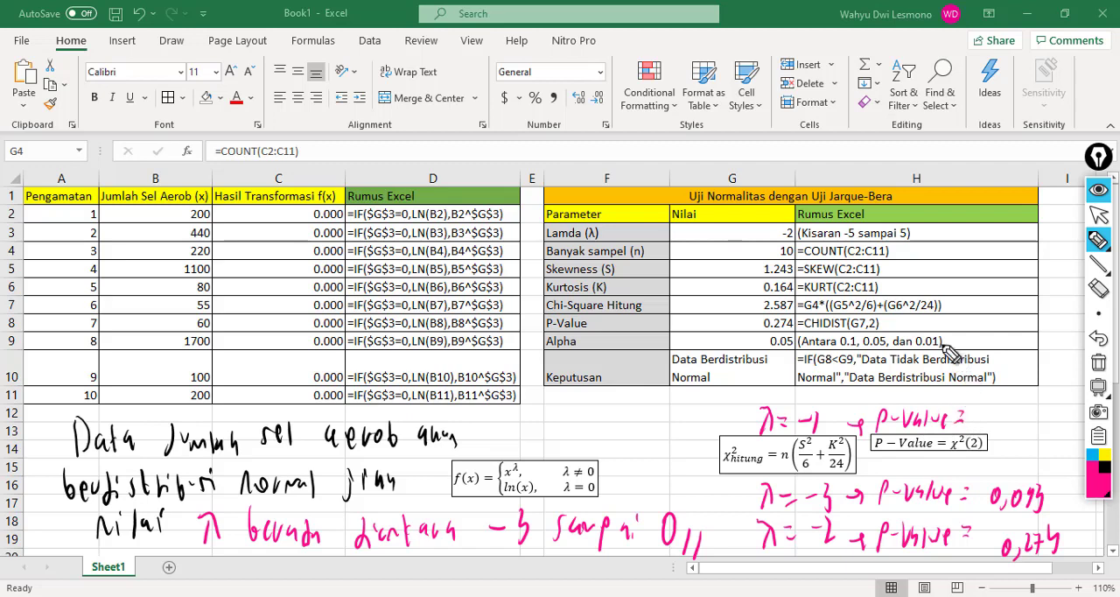
Step: Set Lamda (λ) in G3 to -1 and complete the λ = -1 note with the P-value 0,559
click(1098, 214)
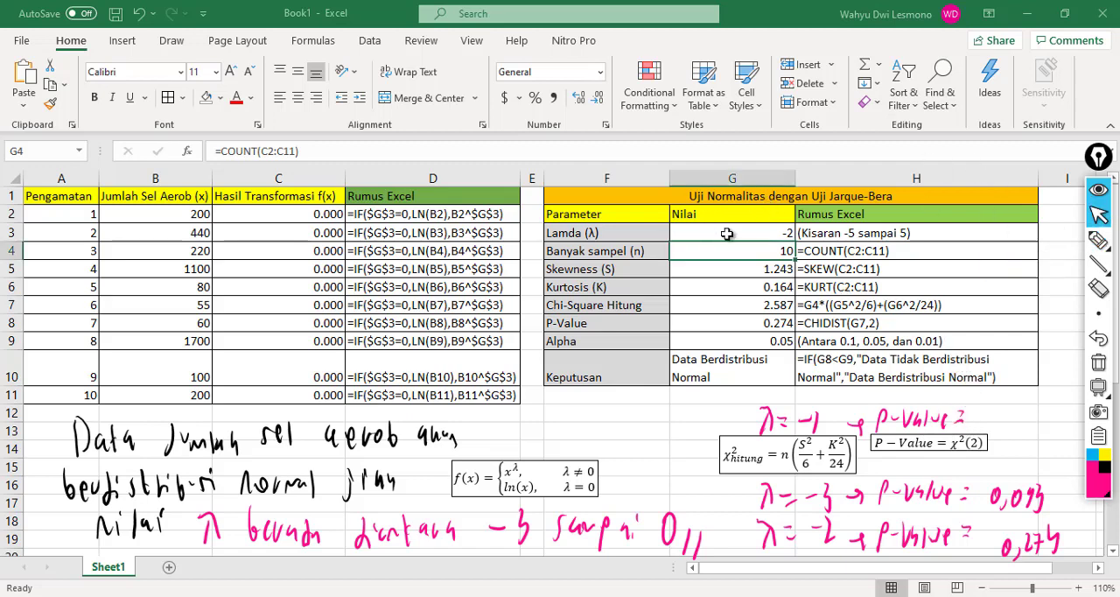
click(727, 233)
text(-1)
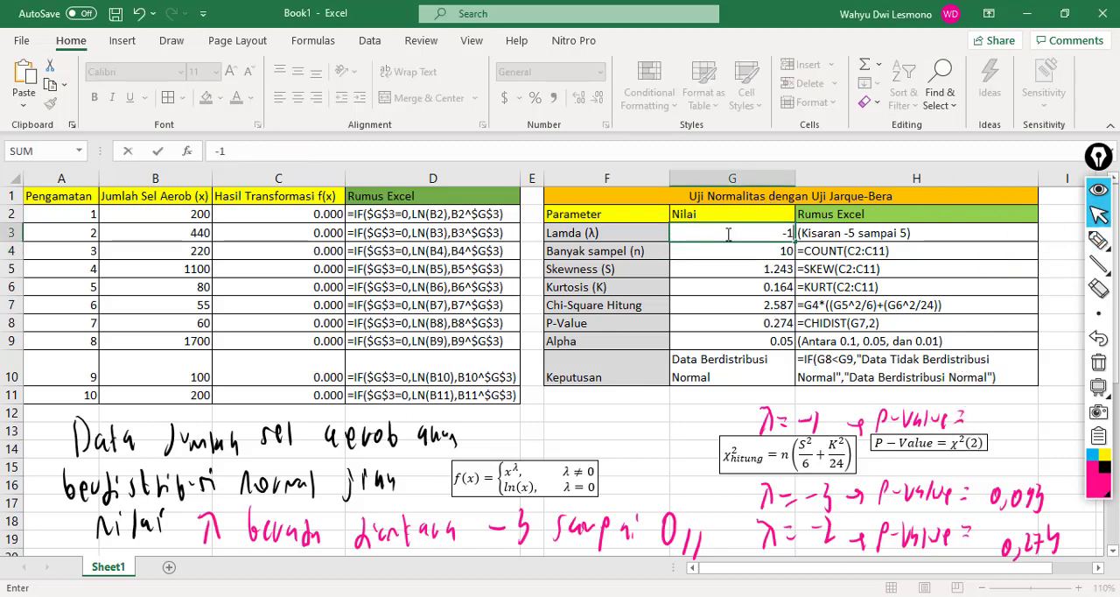
key(Return)
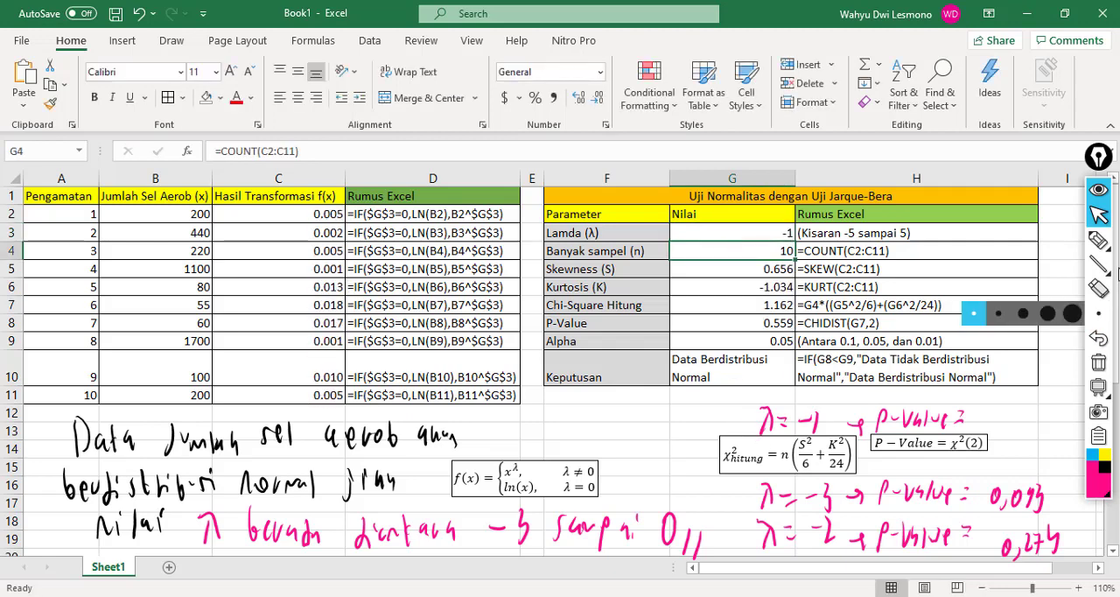
click(1097, 238)
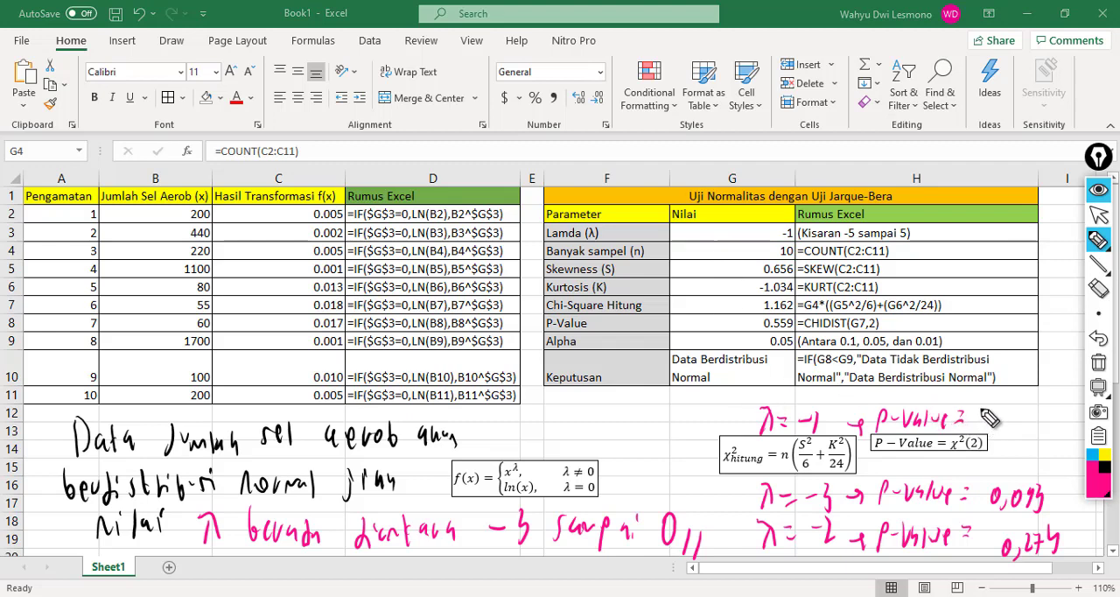
drag(981, 413, 989, 434)
mouse_move(1008, 416)
mouse_down()
mouse_move(1001, 432)
mouse_move(1030, 439)
mouse_up()
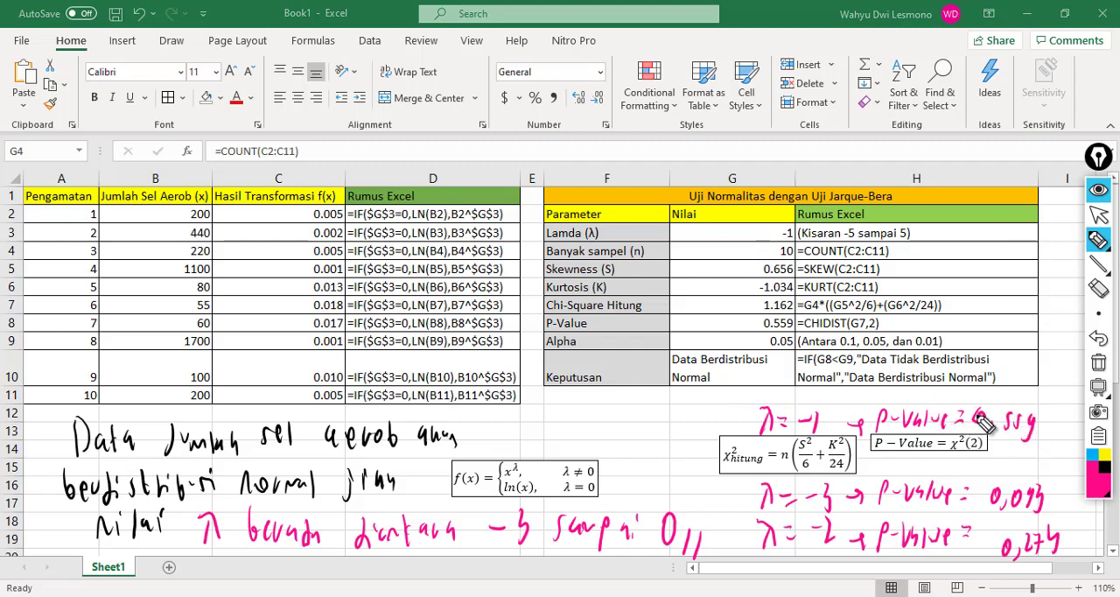
Step: Handwrite "λ = 0 → P-value =" directly above the λ = -1 note
mouse_move(770, 383)
mouse_down()
mouse_move(784, 389)
mouse_move(770, 404)
mouse_up()
mouse_move(777, 392)
mouse_down()
mouse_move(783, 401)
mouse_move(800, 390)
mouse_up()
drag(790, 397, 799, 396)
drag(813, 386, 856, 396)
mouse_move(851, 389)
mouse_down()
mouse_move(852, 405)
mouse_move(904, 390)
mouse_up()
mouse_move(908, 385)
mouse_down()
mouse_move(938, 400)
mouse_move(974, 395)
mouse_up()
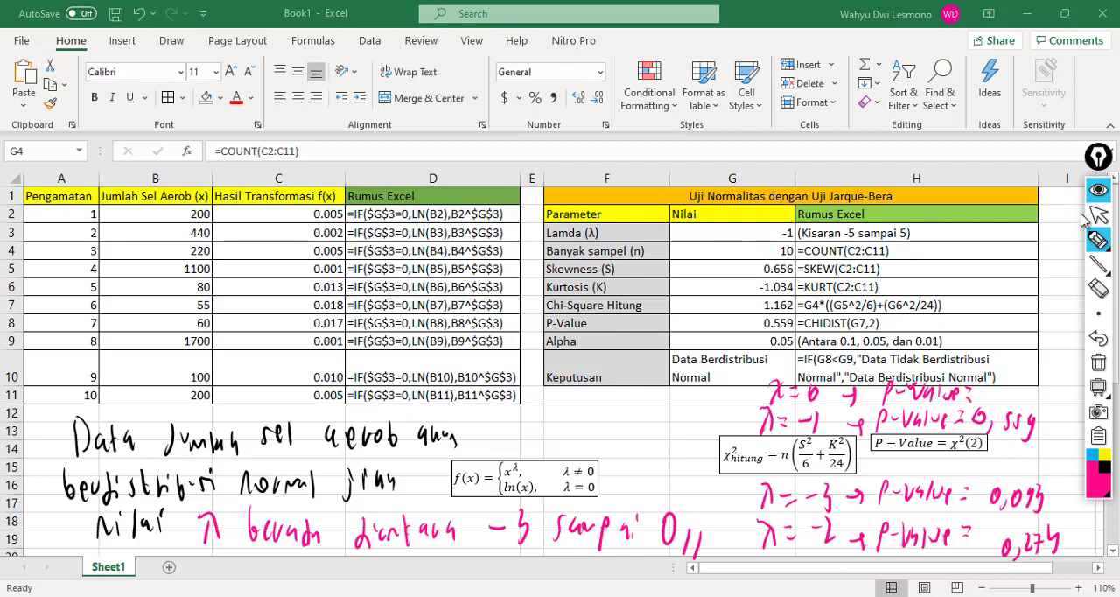
Step: Set the Lamda (λ) value in G3 to 0
click(1098, 215)
click(710, 230)
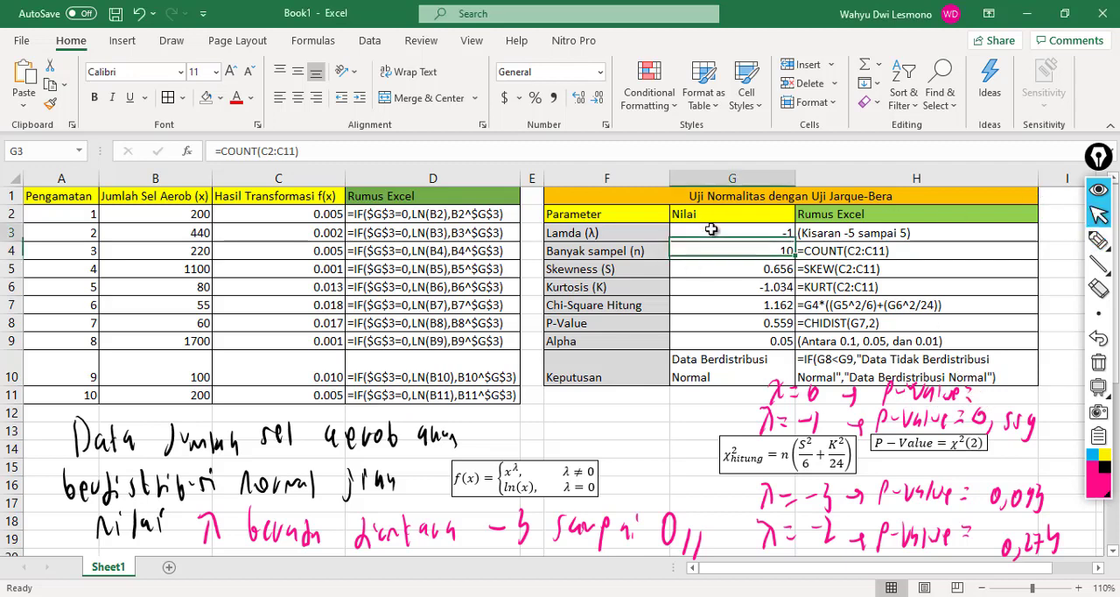
text(0)
key(Return)
key(Return)
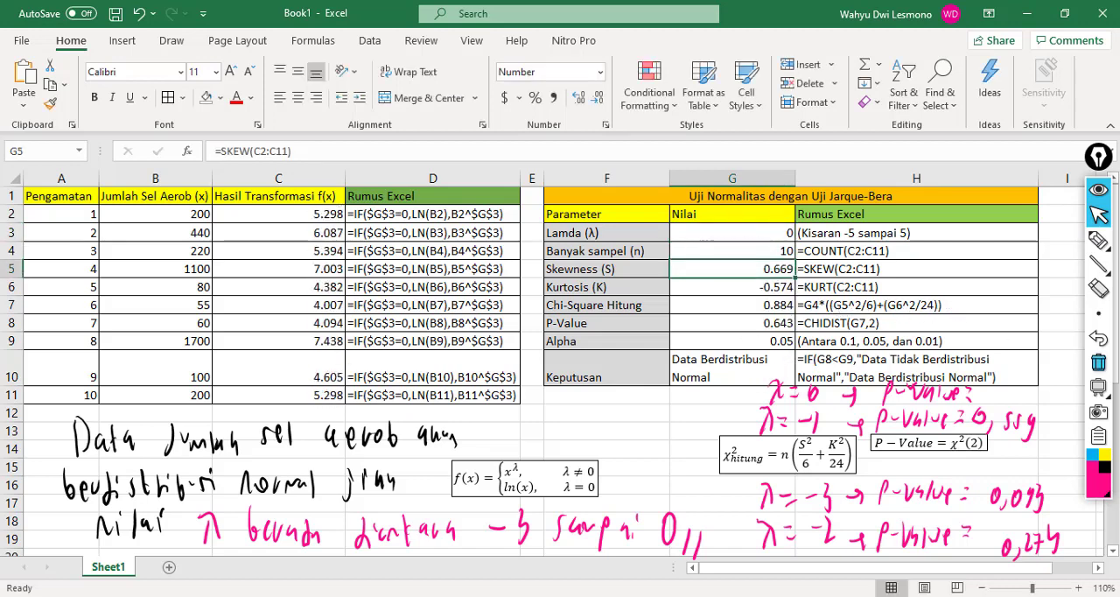
Step: Complete the λ = 0 note with the P-value 0,643 and draw blue boxes around λ = 0 and its P-value
click(1098, 239)
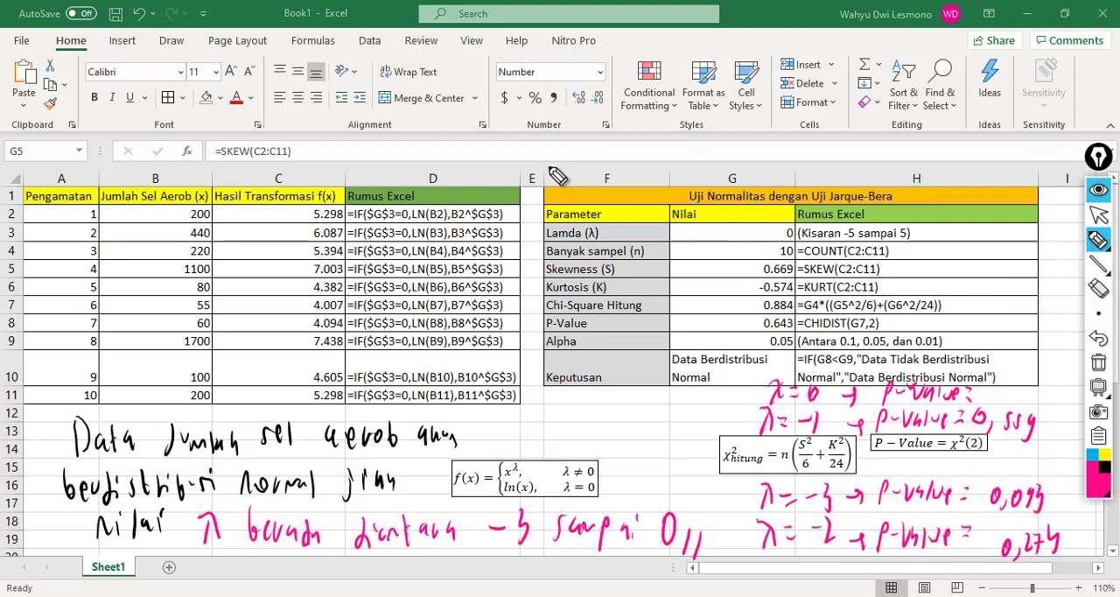
drag(989, 388, 1000, 405)
mouse_move(1017, 385)
mouse_down()
mouse_move(1012, 399)
mouse_move(1050, 404)
mouse_move(879, 420)
mouse_move(910, 372)
mouse_move(1024, 367)
mouse_move(1053, 380)
mouse_up()
click(1098, 461)
mouse_move(770, 377)
mouse_down()
mouse_move(775, 405)
mouse_move(828, 385)
mouse_move(768, 386)
mouse_up()
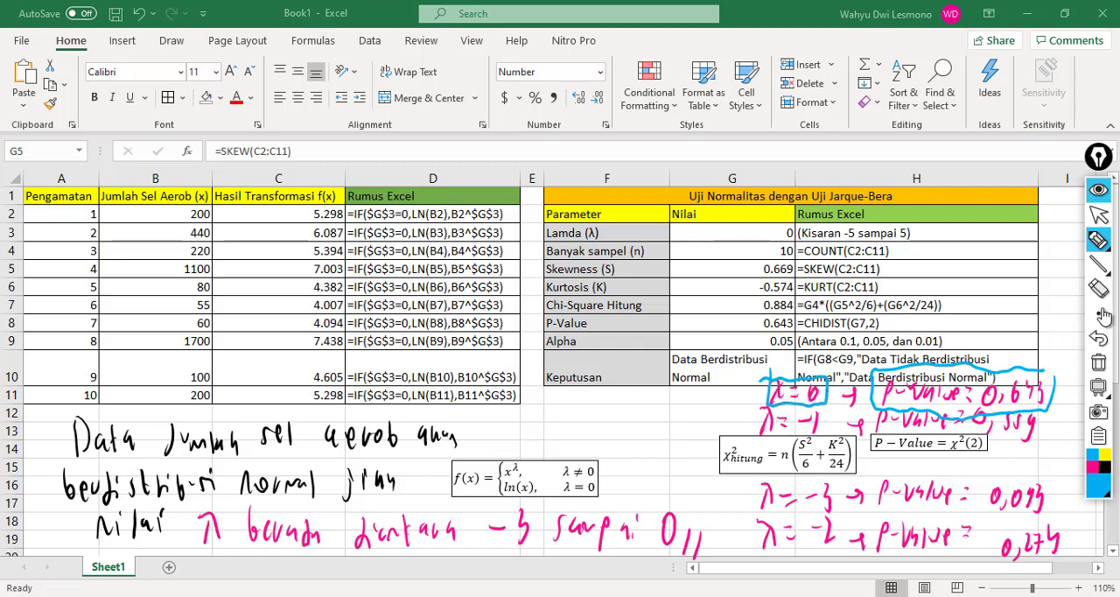
Step: Circle ln(x) in the transformation formula in blue and handwrite a boxed "f(x) = ln(x)" above the formula
mouse_move(1100, 384)
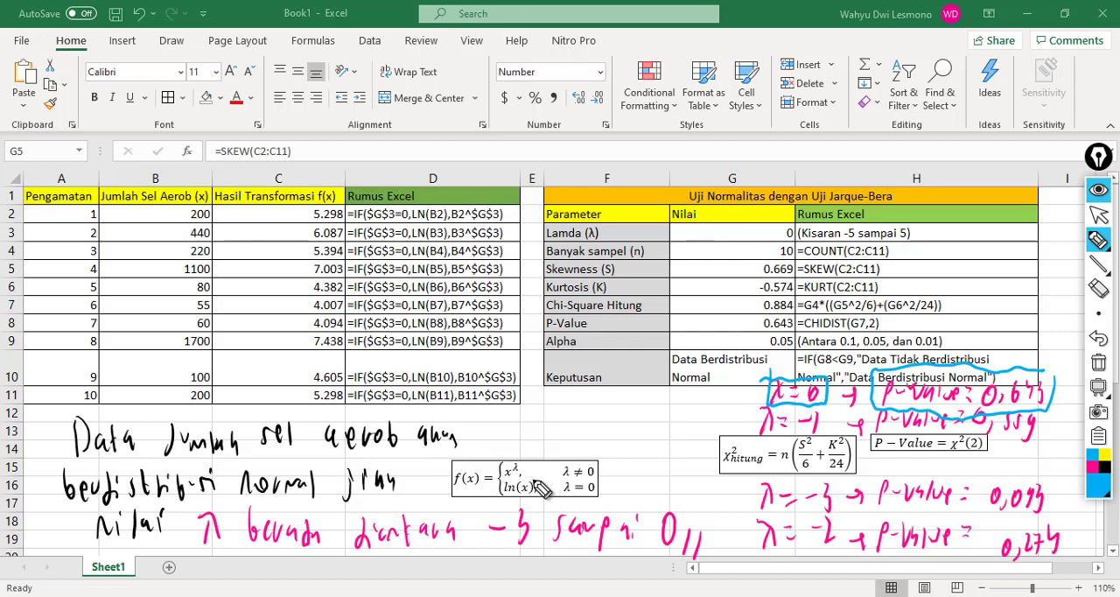
mouse_move(538, 483)
mouse_down()
mouse_move(498, 508)
mouse_move(540, 491)
mouse_up()
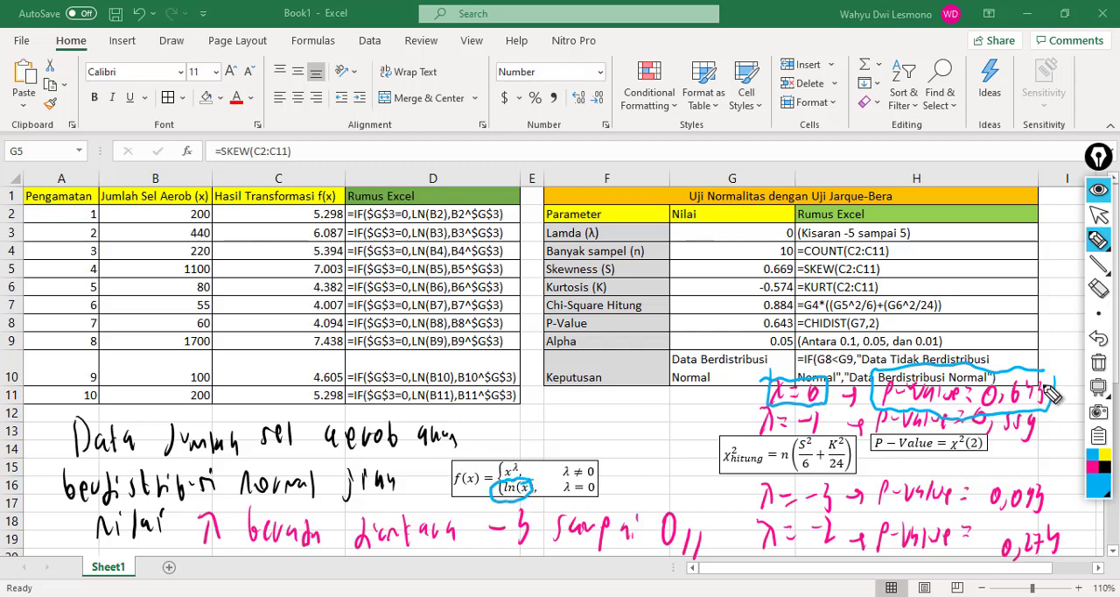
mouse_move(514, 410)
mouse_down()
mouse_move(497, 436)
mouse_move(536, 436)
mouse_up()
mouse_move(535, 416)
mouse_down()
mouse_move(523, 438)
mouse_move(560, 434)
mouse_up()
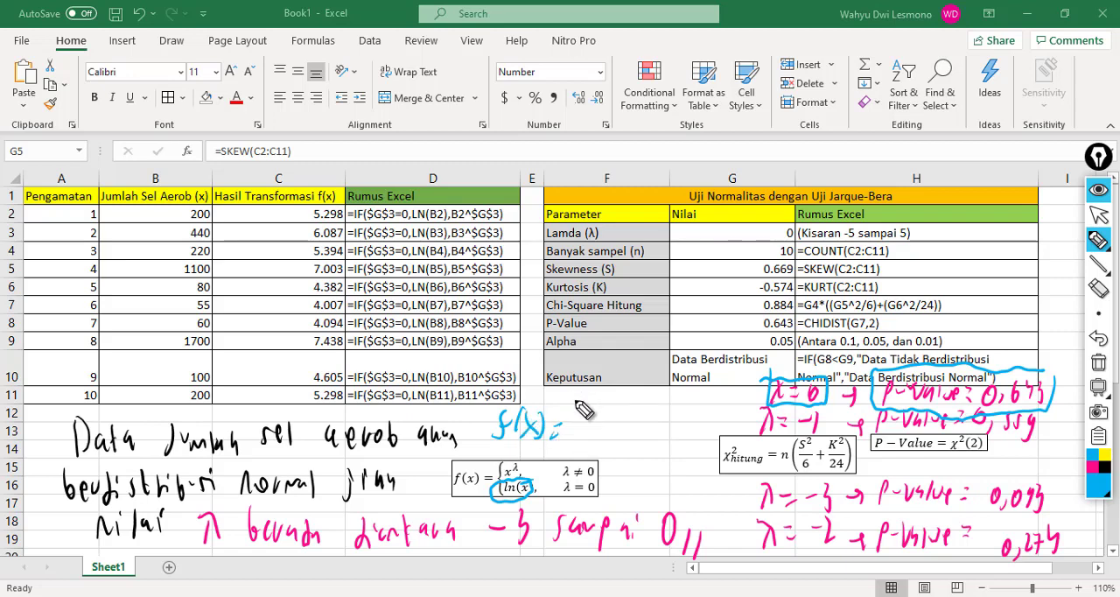
mouse_move(585, 421)
mouse_down()
mouse_move(603, 437)
mouse_move(637, 425)
mouse_move(645, 444)
mouse_up()
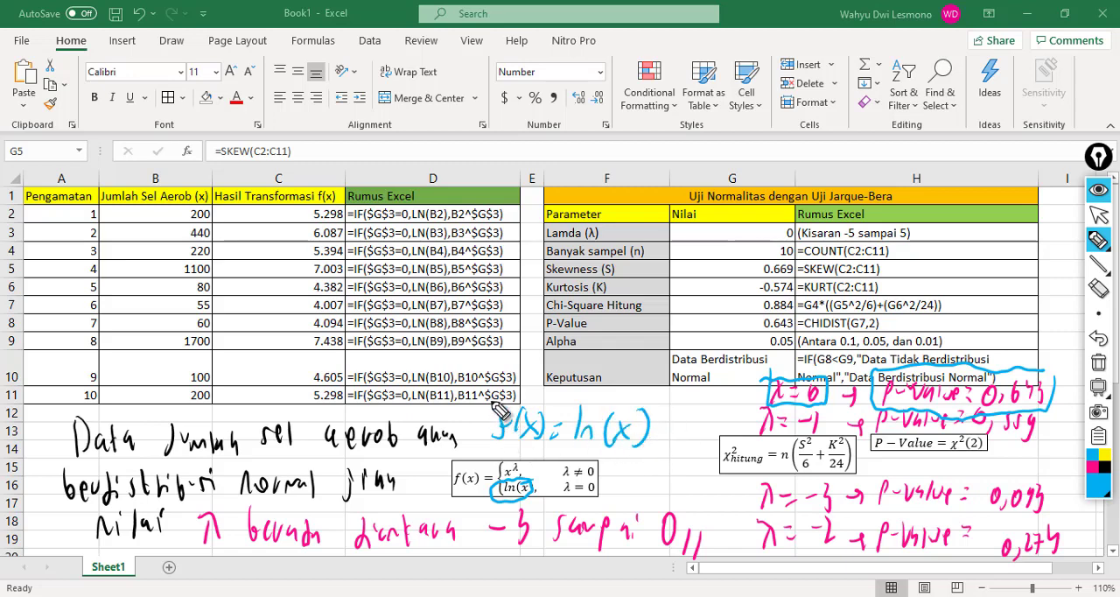
mouse_move(494, 403)
mouse_down()
mouse_move(568, 456)
mouse_move(666, 438)
mouse_move(637, 413)
mouse_up()
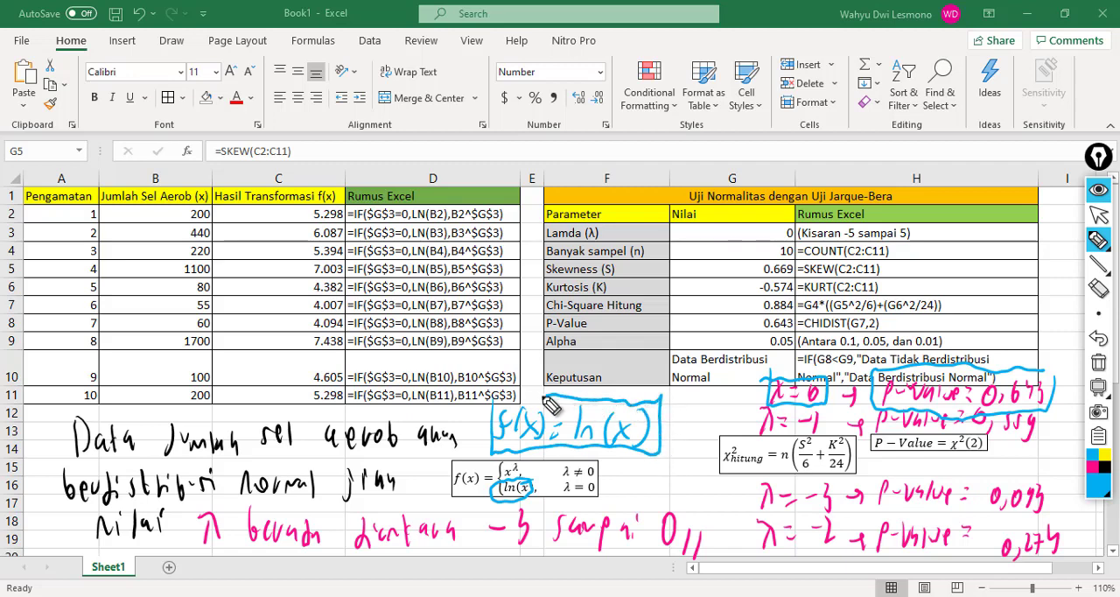